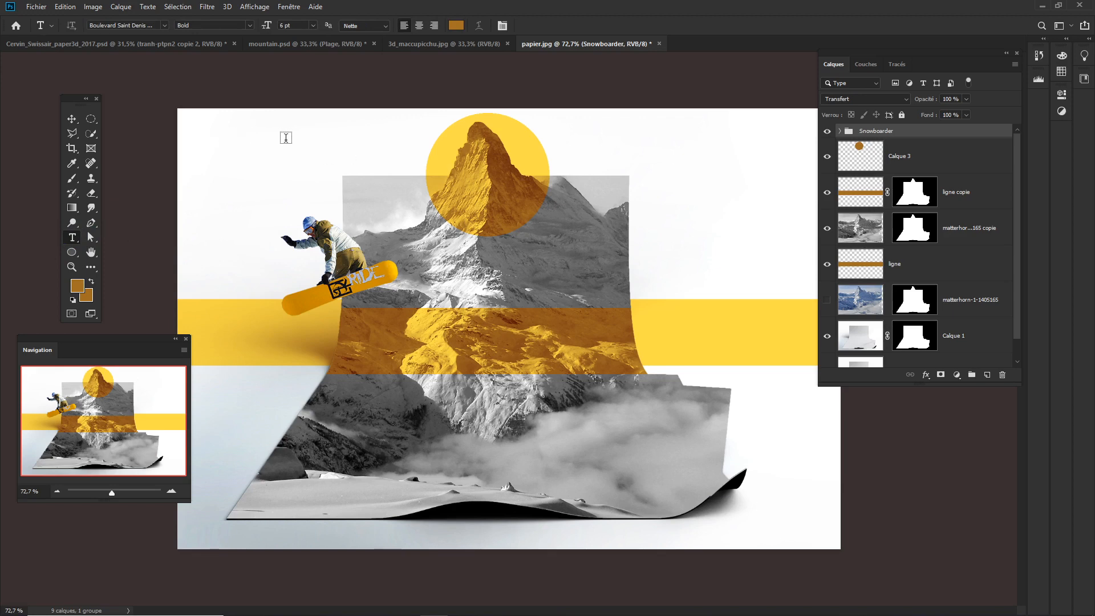
left_click(270, 138)
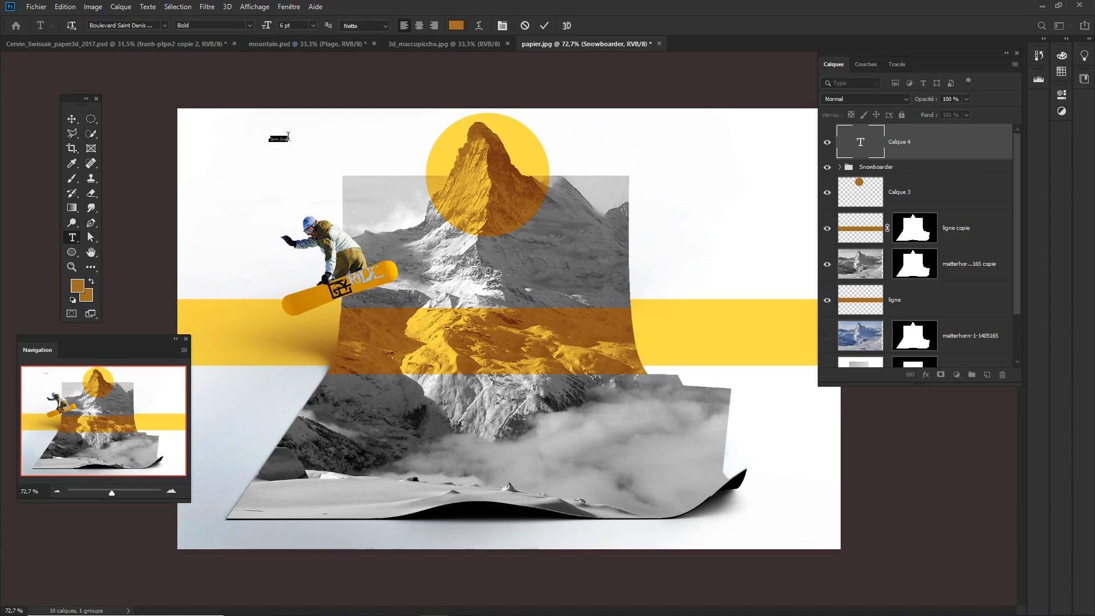
left_click(291, 126)
left_click(313, 25)
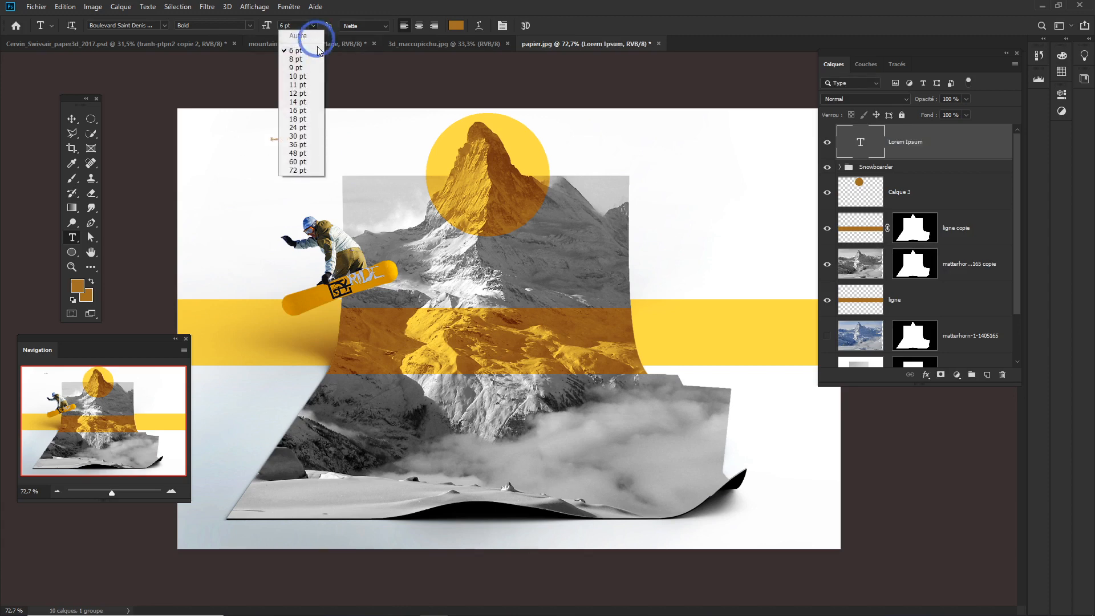
left_click(298, 154)
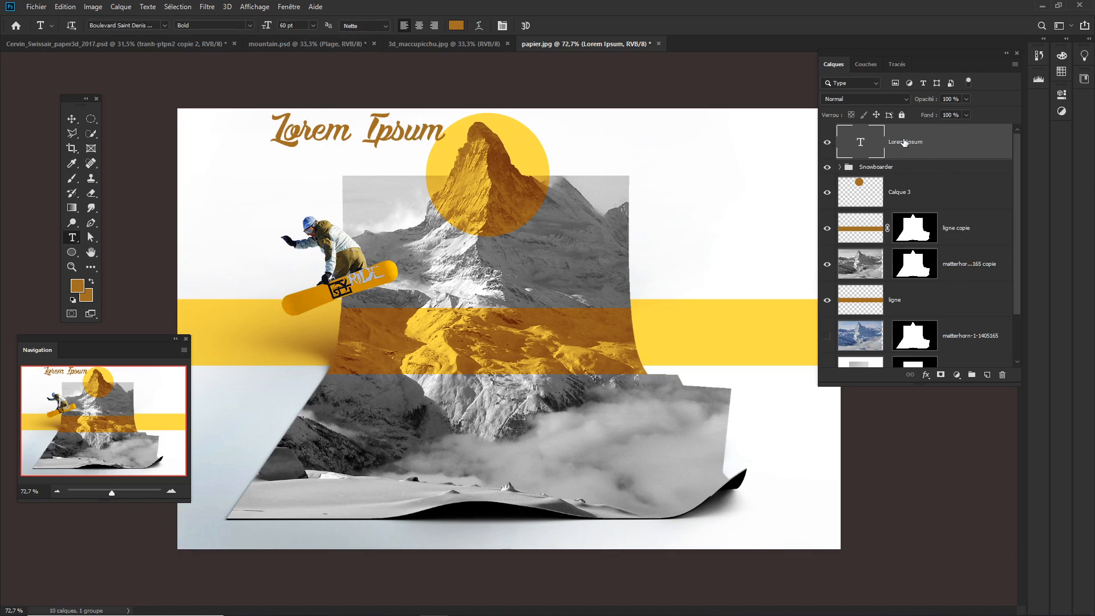
left_click(938, 144)
key("Delete")
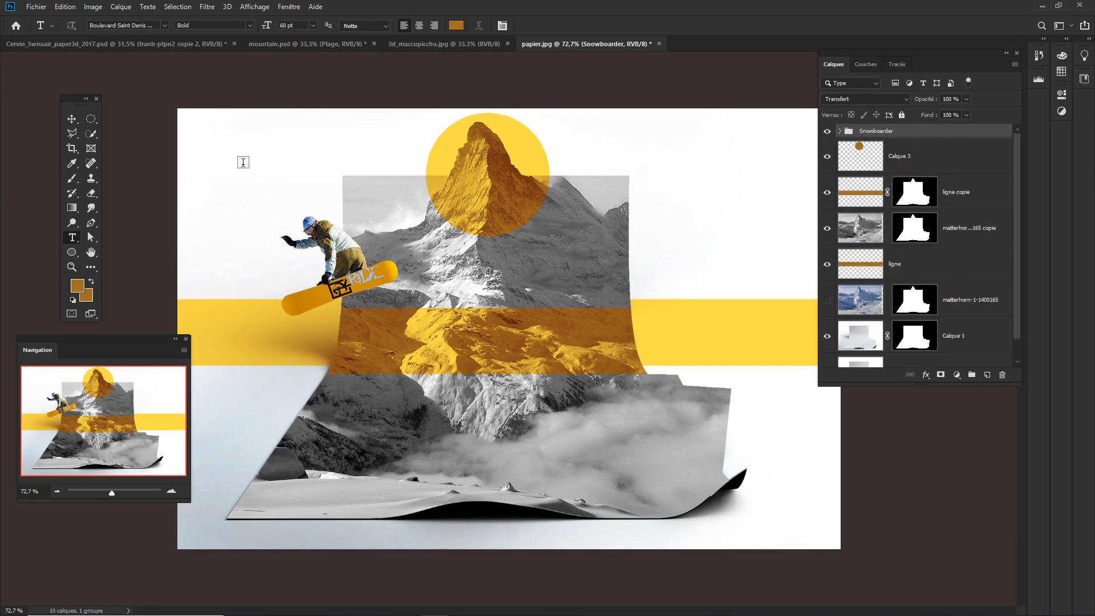
left_click_drag(211, 121, 399, 204)
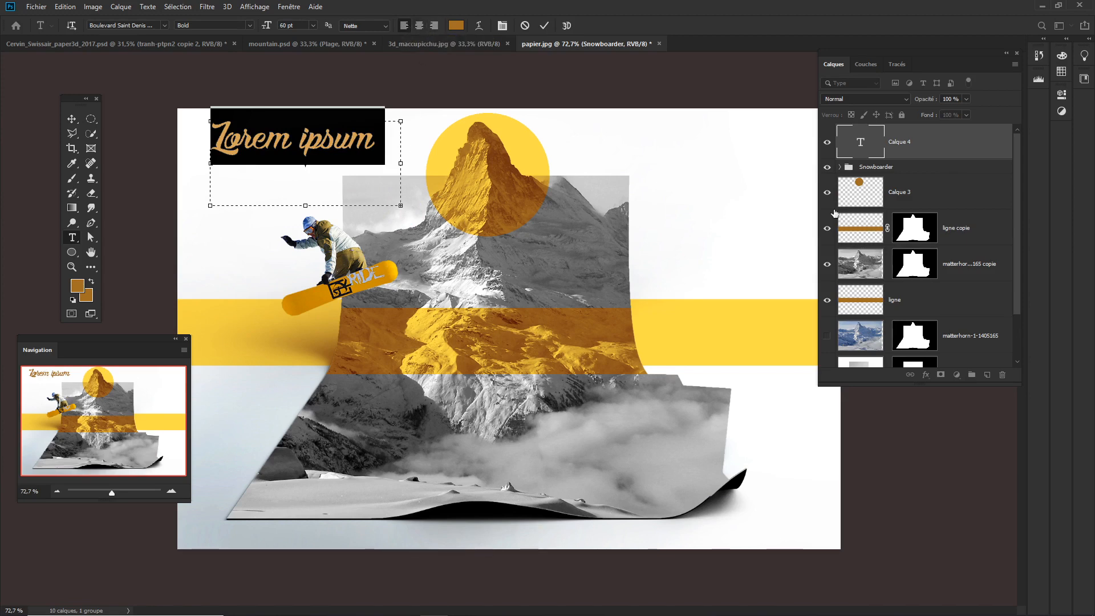
left_click(930, 145)
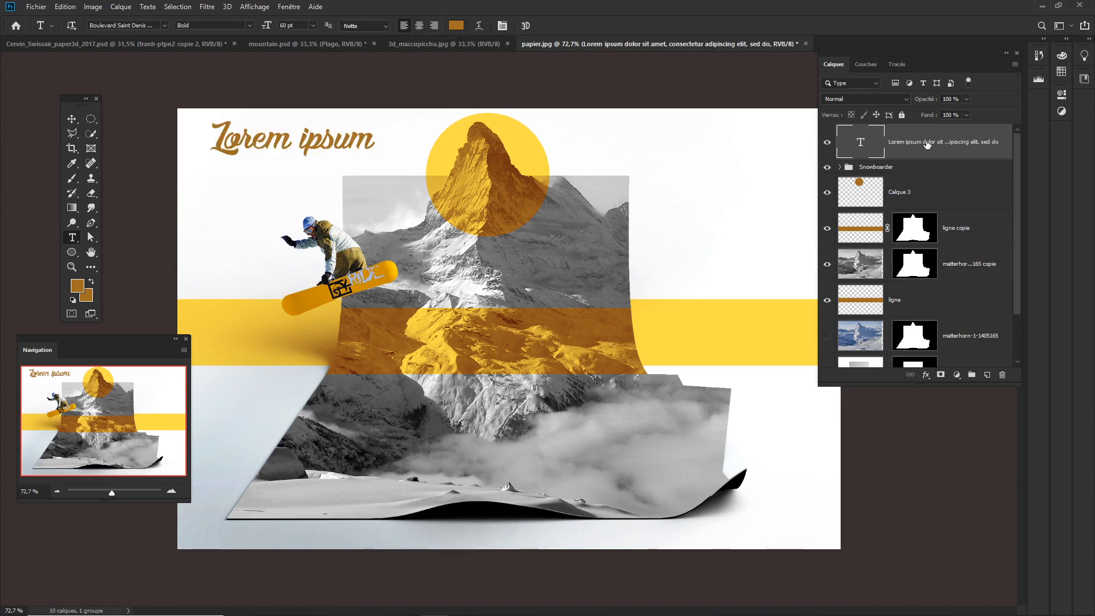
key("Delete")
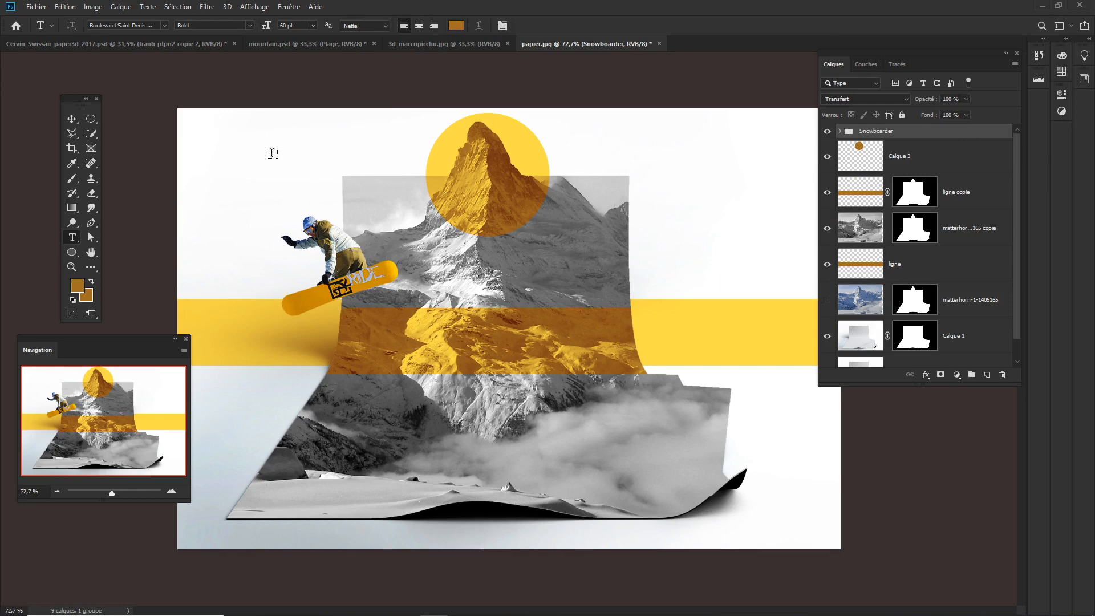
Add the text "Ready For a ride !" as point text above the snowboarder and move it slightly down into the canvas.
left_click(232, 134)
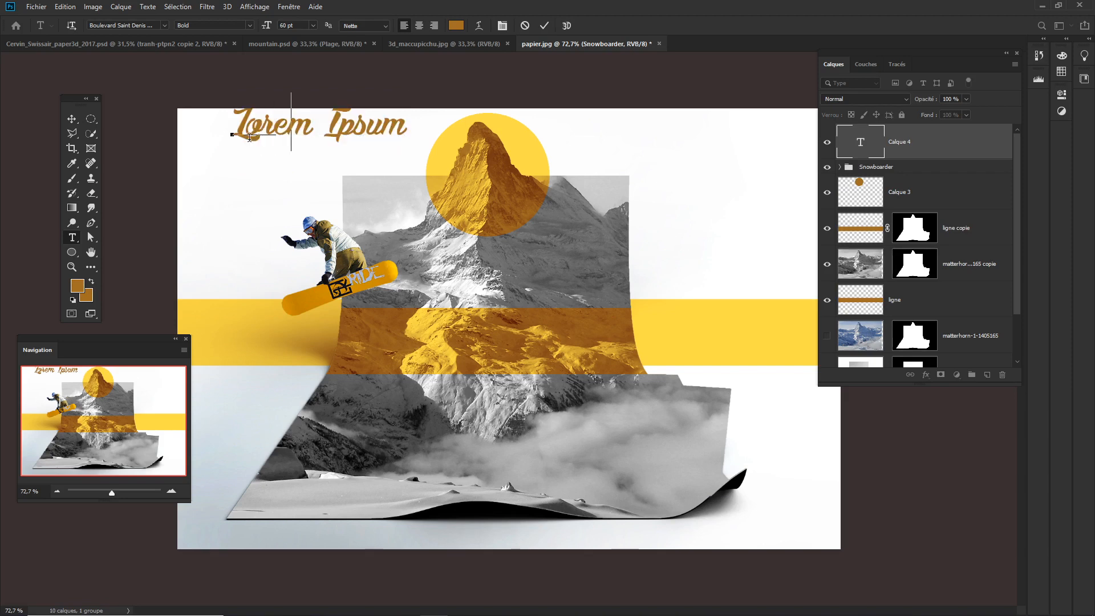
type("Ready")
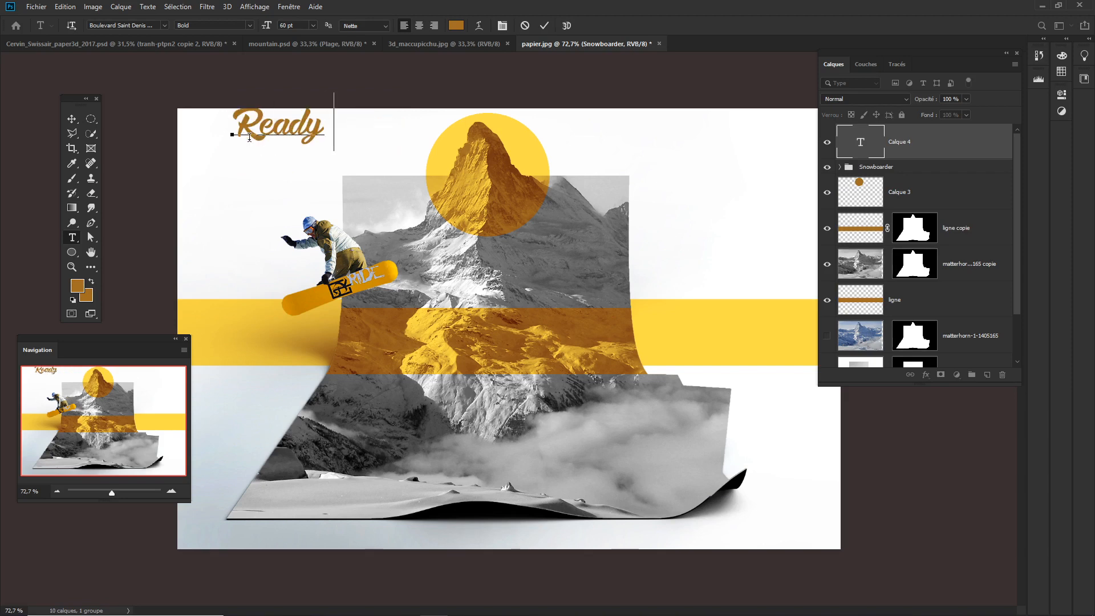
type(" For a ride")
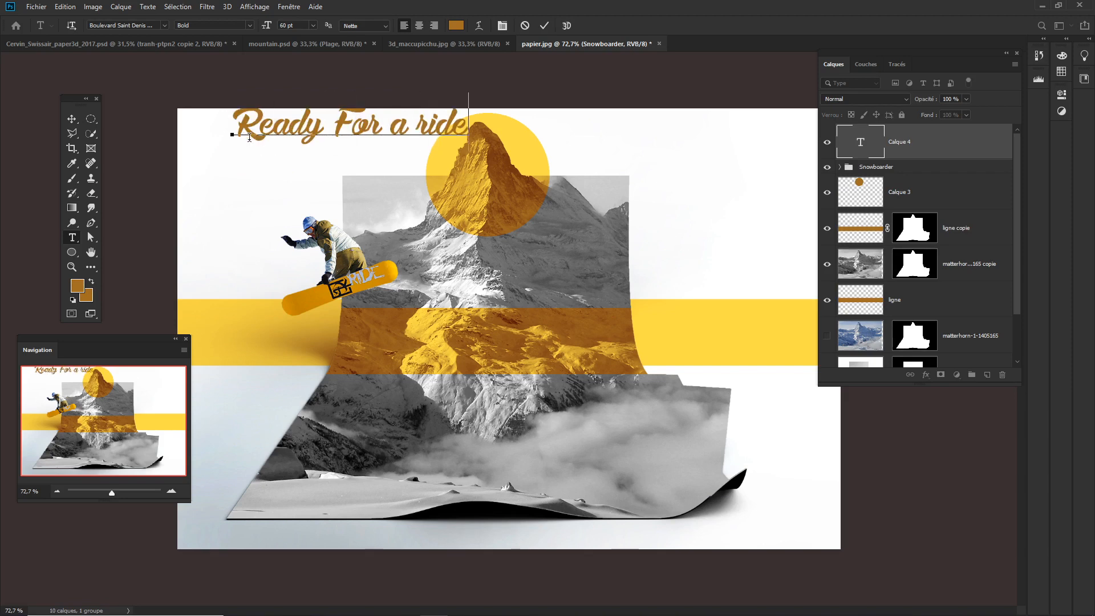
type(" !")
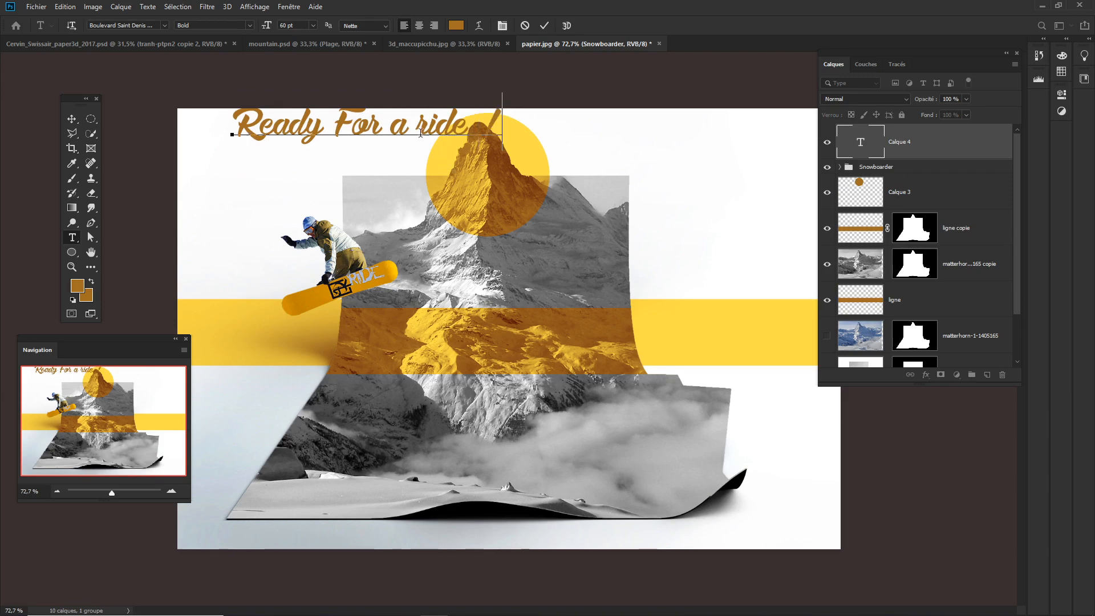
left_click(545, 25)
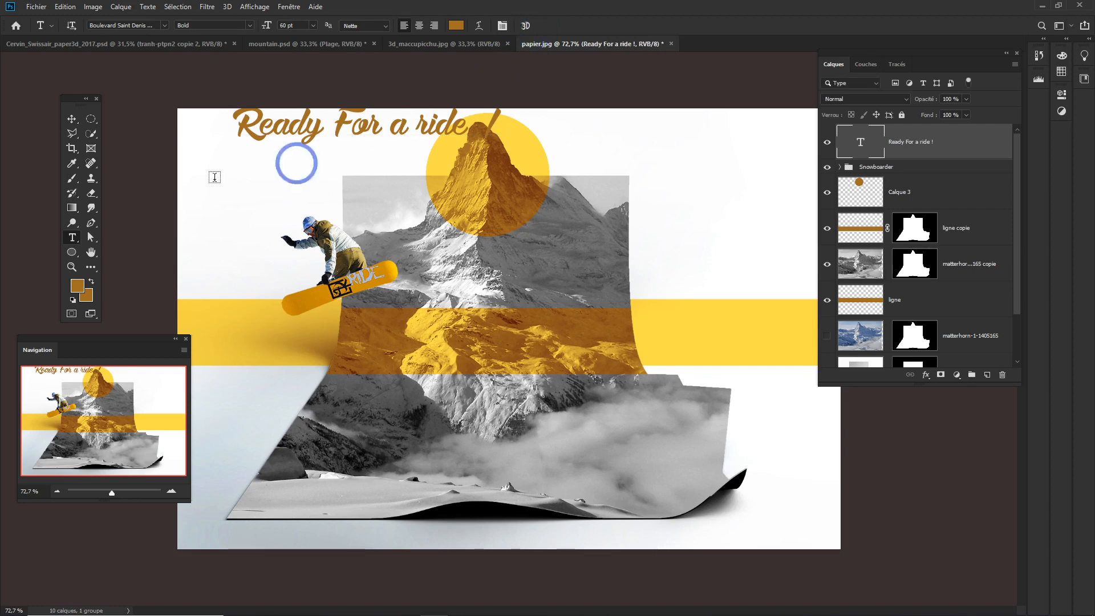
left_click(72, 118)
left_click_drag(361, 118, 370, 155)
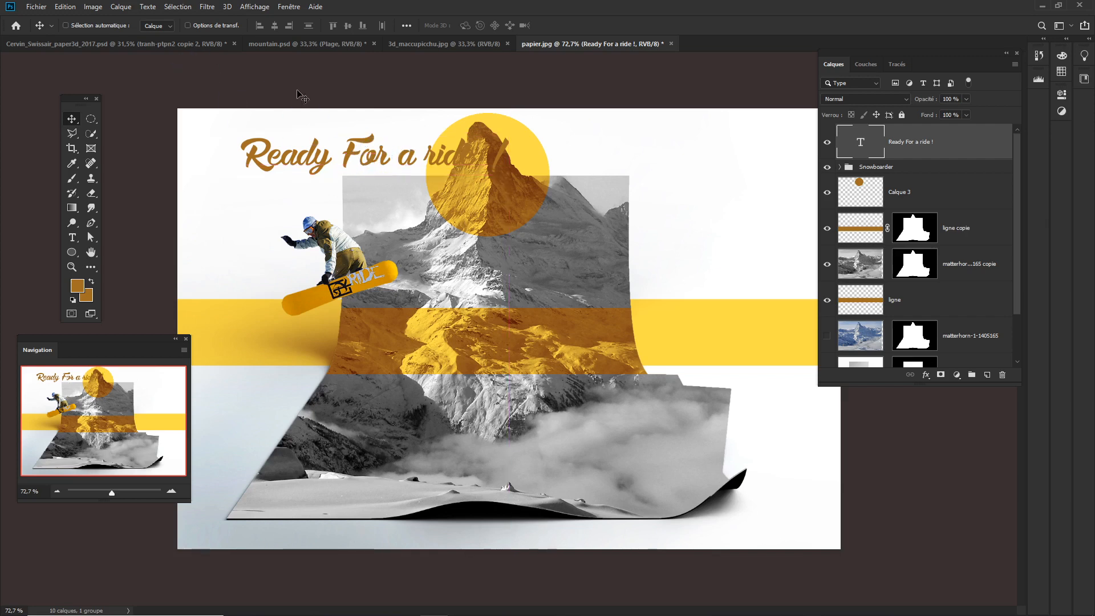
Set the font size of the "Ready For a ride !" text to 72 pt.
double_click(860, 145)
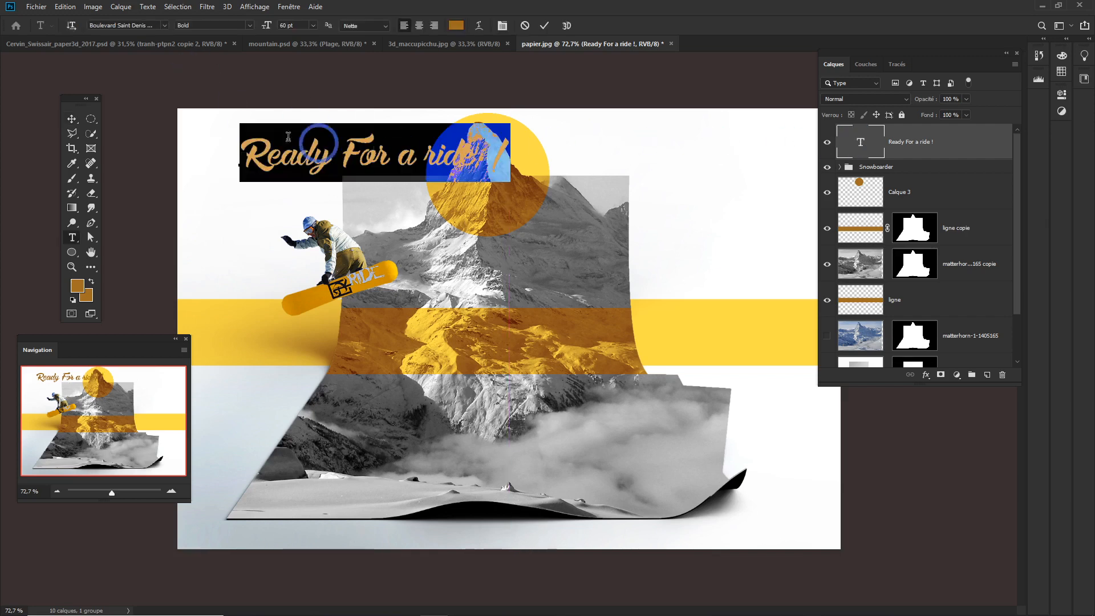
left_click(313, 25)
left_click(290, 170)
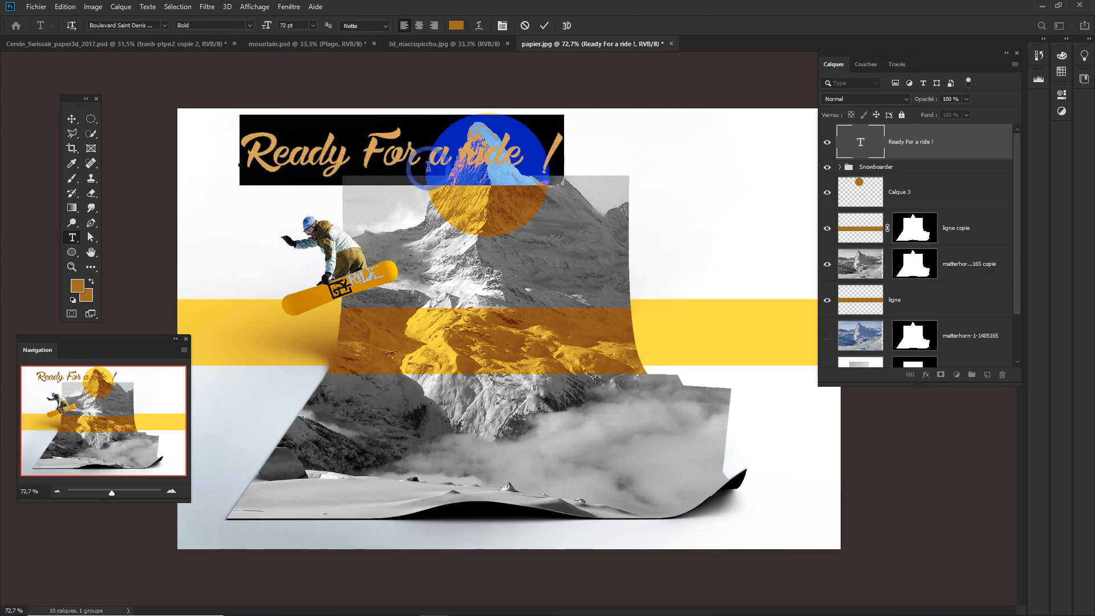
key("ctrl+Return")
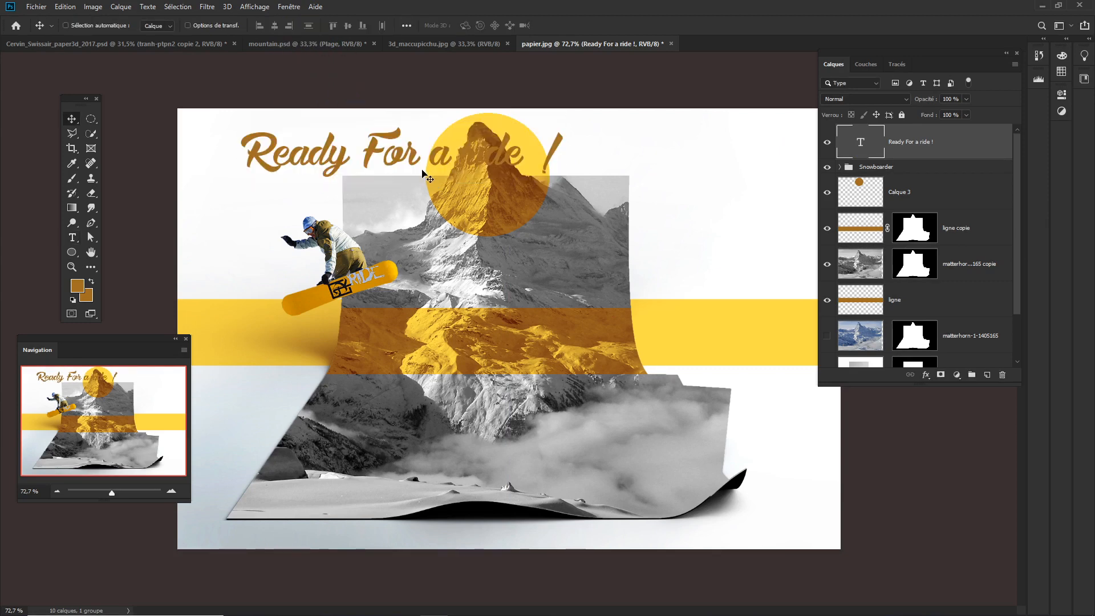
Scale the text to about 59.57 pt and place it on the yellow band across the mountain.
key("ctrl+t")
left_click_drag(562, 186, 649, 362)
left_click_drag(729, 282, 595, 327)
key("Return")
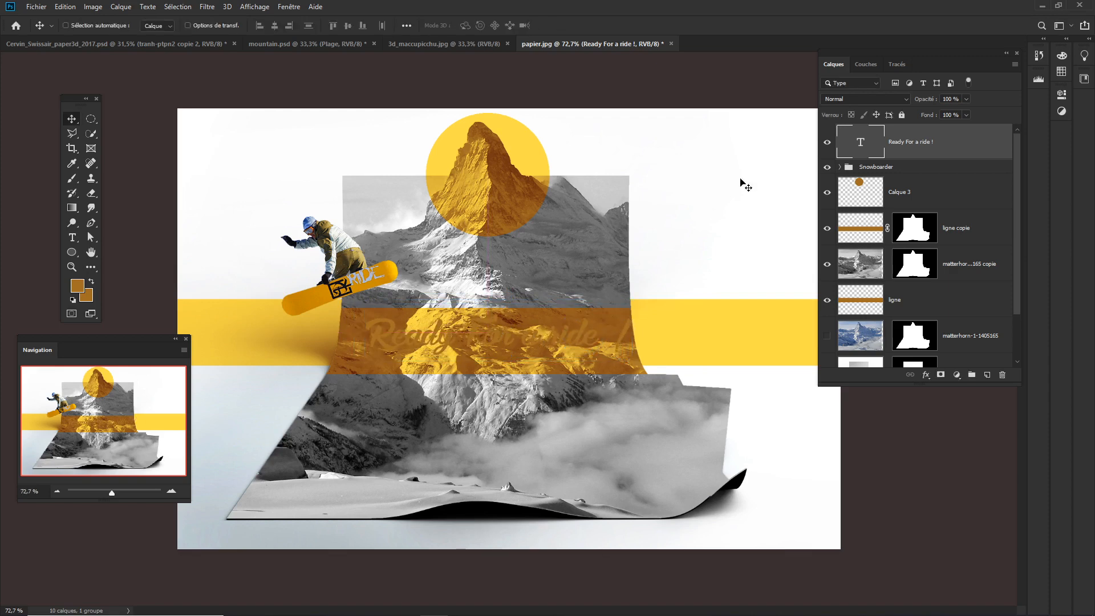
Change the colour of the "Ready For a ride !" text to white (#ffffff).
left_click(859, 142)
double_click(860, 142)
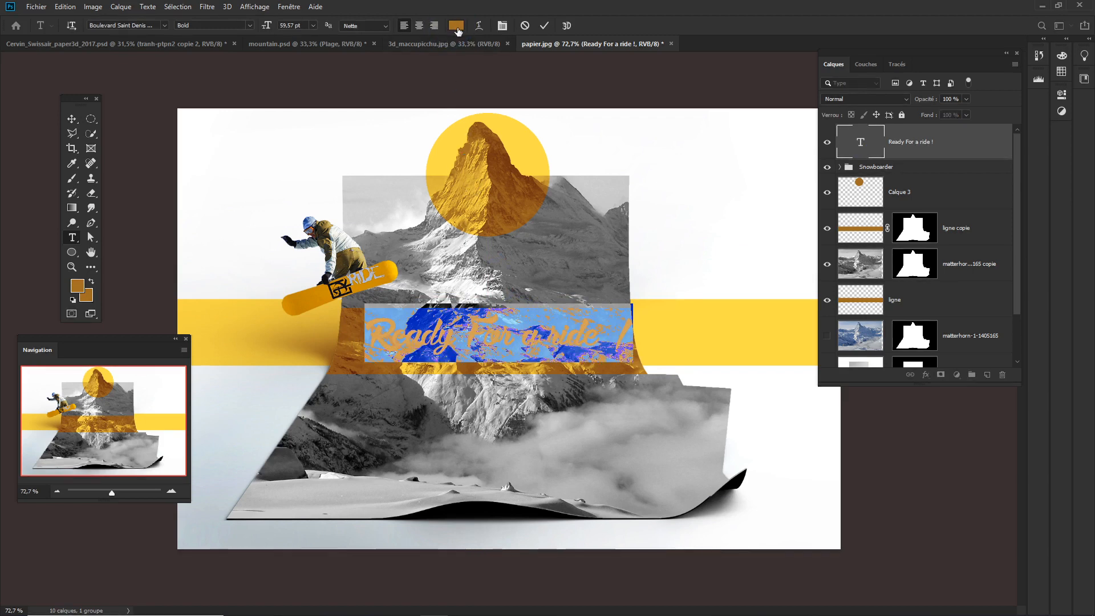
left_click(456, 25)
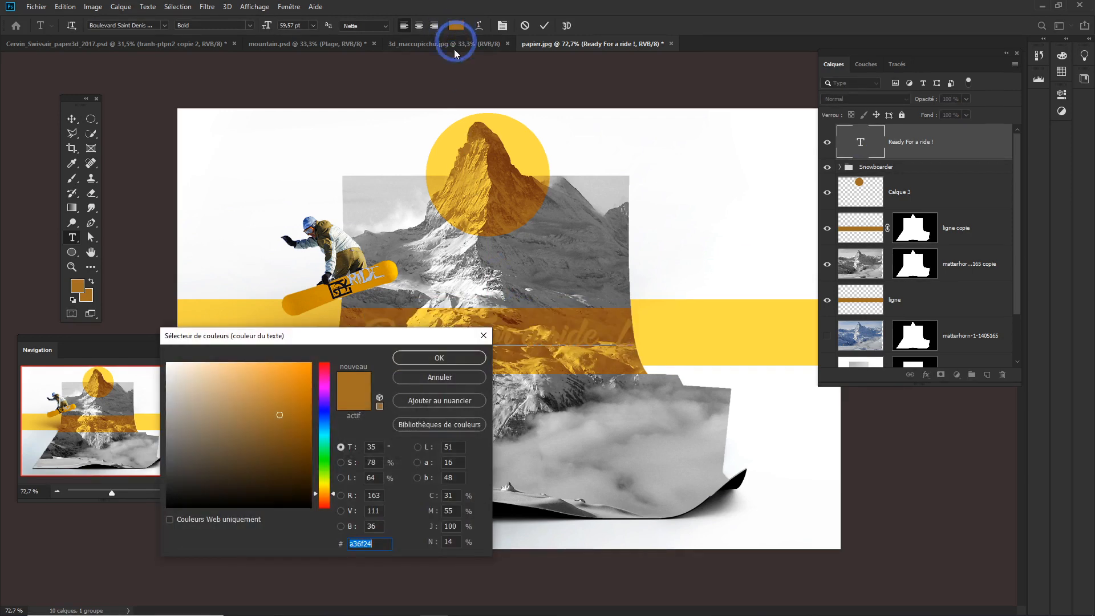
left_click(231, 198)
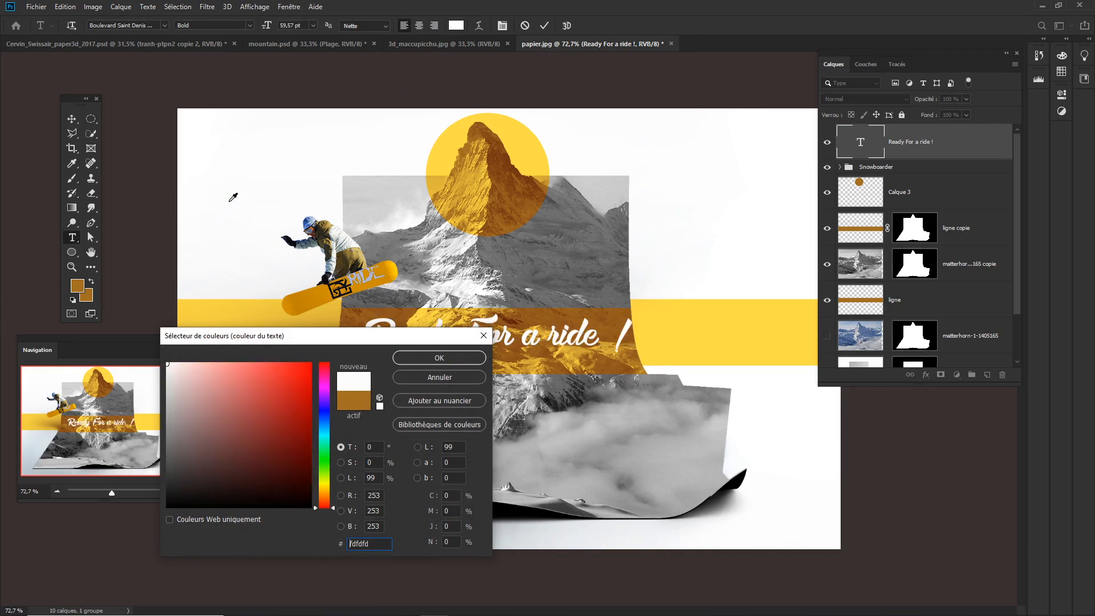
left_click_drag(348, 309, 349, 256)
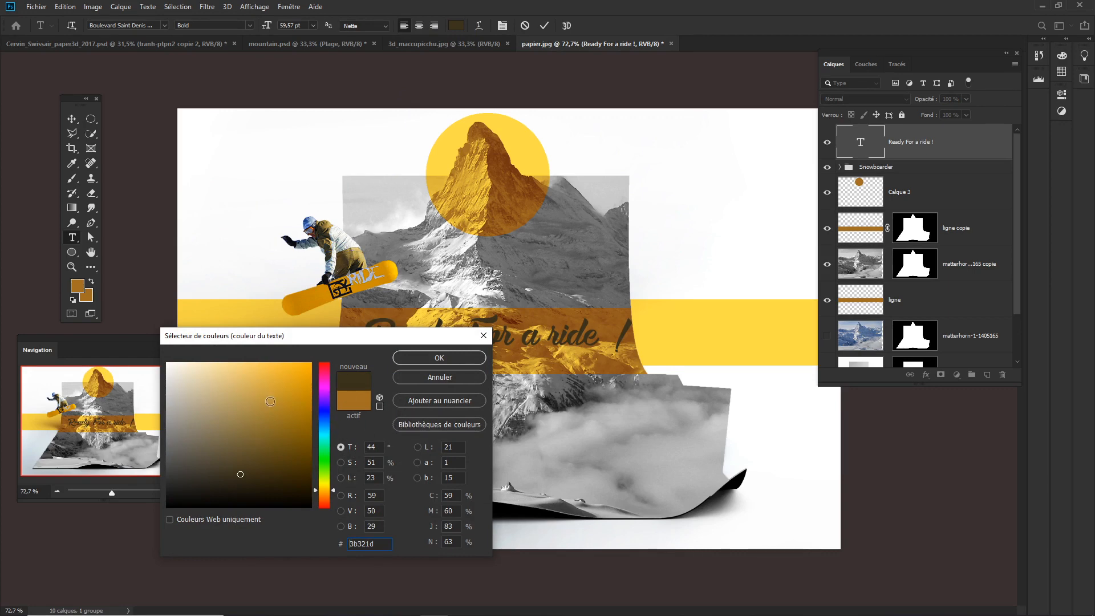
left_click_drag(272, 402, 161, 361)
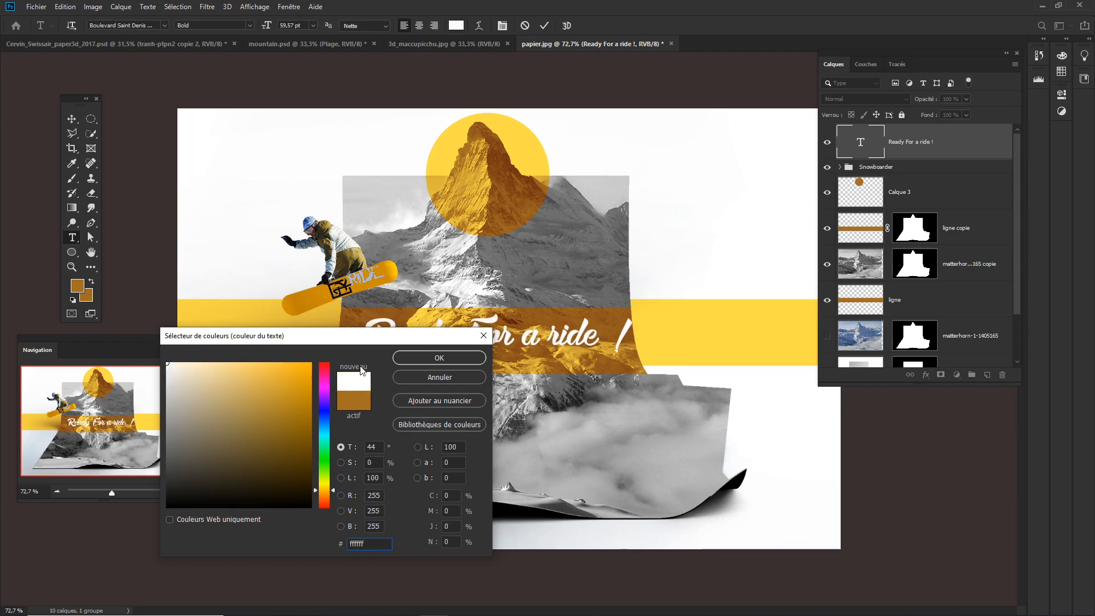
left_click(432, 359)
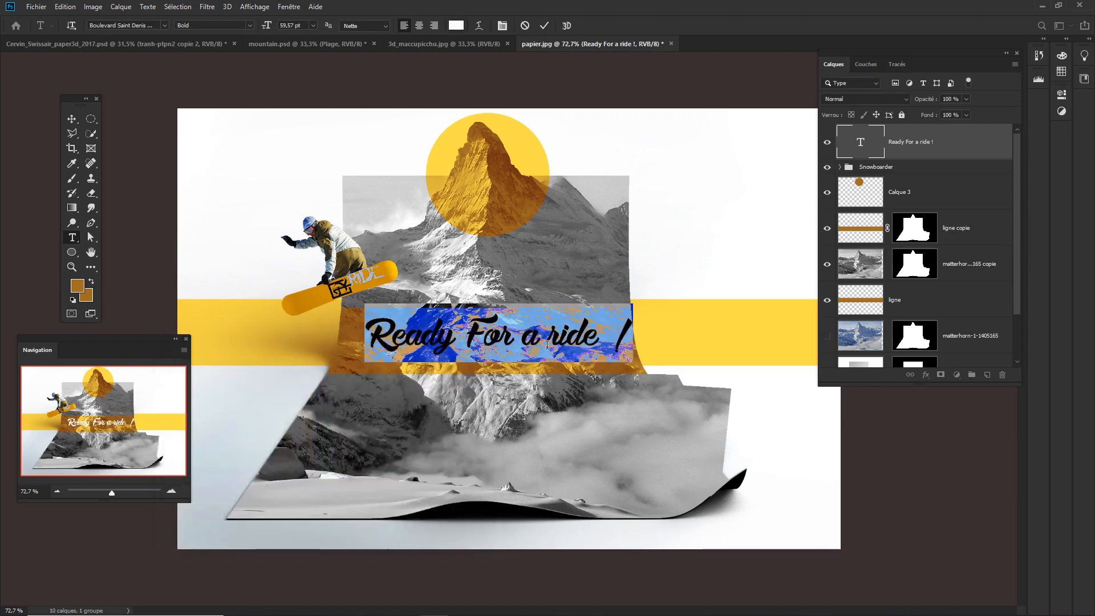
left_click(543, 25)
key("v")
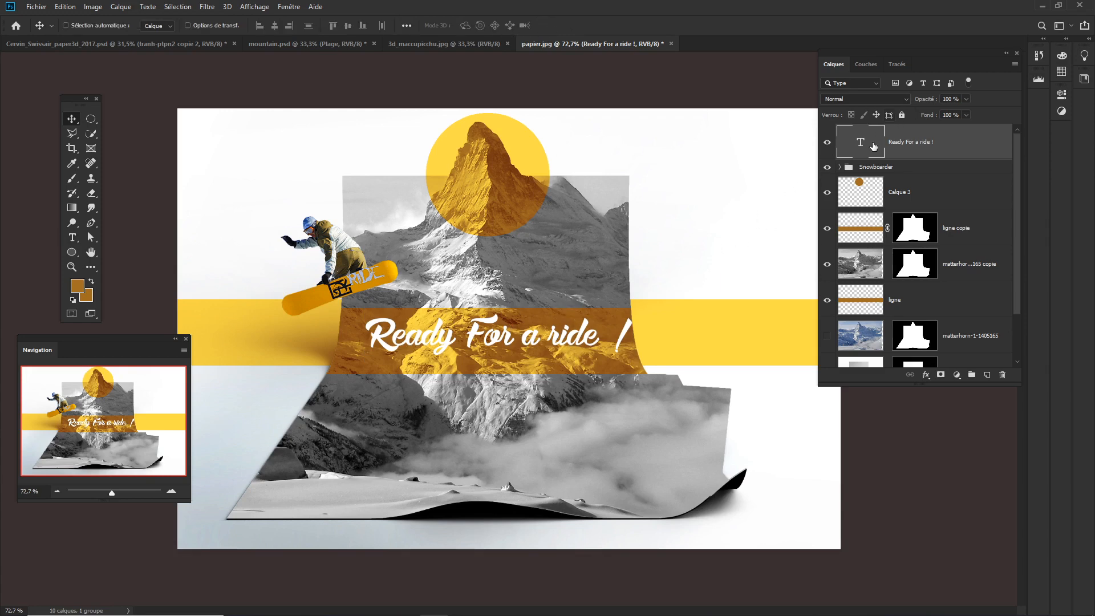
Shift the white text slightly to the left so it sits more centrally on the band over the mountain.
left_click_drag(551, 341, 591, 350)
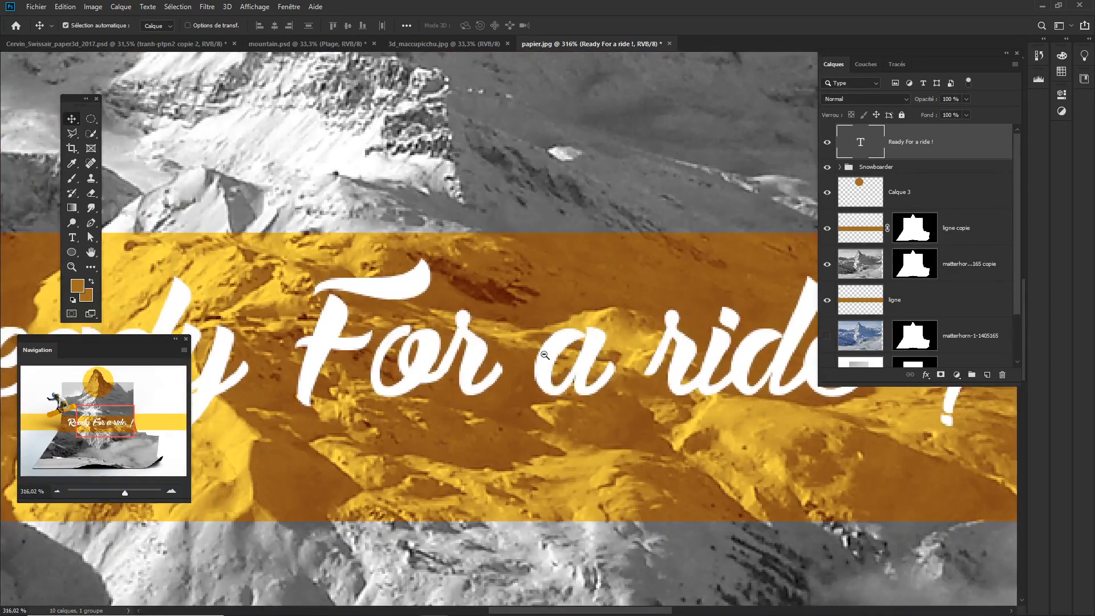
left_click_drag(485, 336, 456, 359)
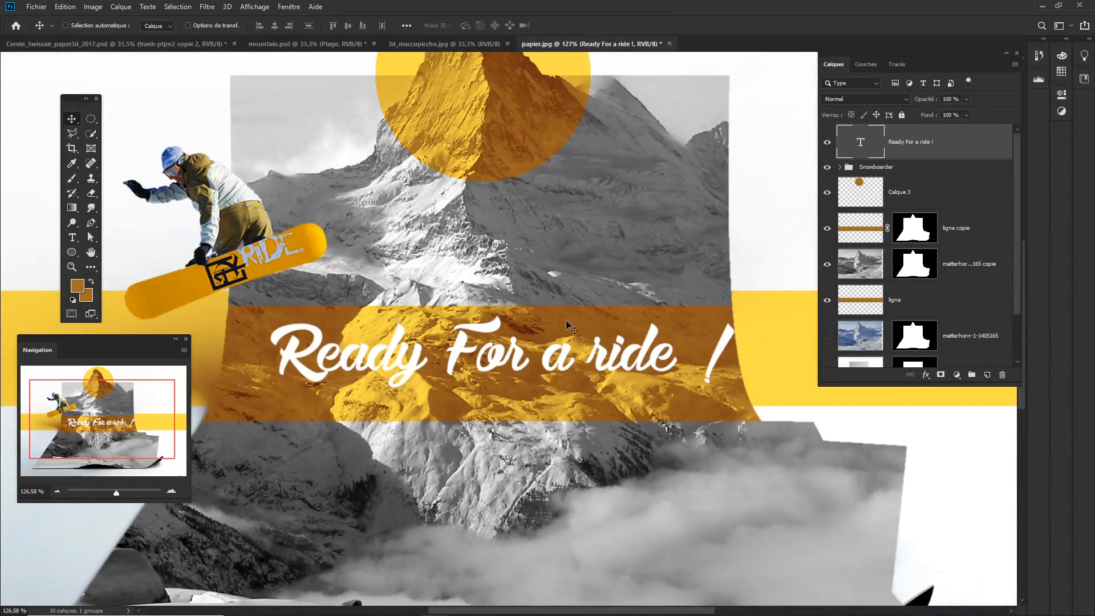
key("ctrl+space")
left_click(515, 364, "ctrl+alt")
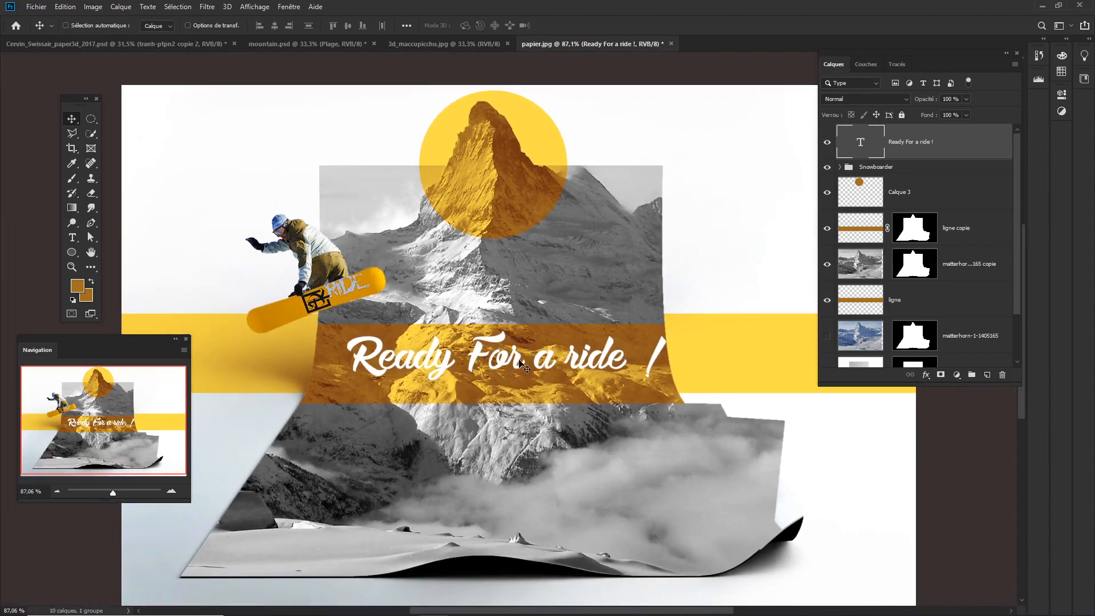
left_click_drag(520, 366, 515, 362)
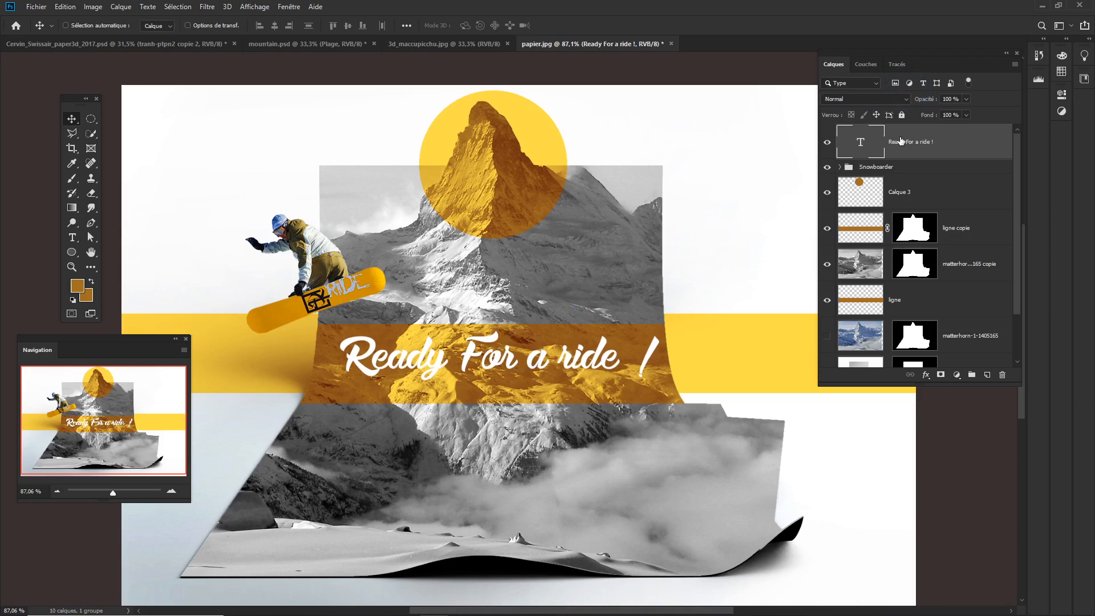
Duplicate the "Ready For a ride !" text layer and recolour the lower original black (#000000).
key("ctrl+j")
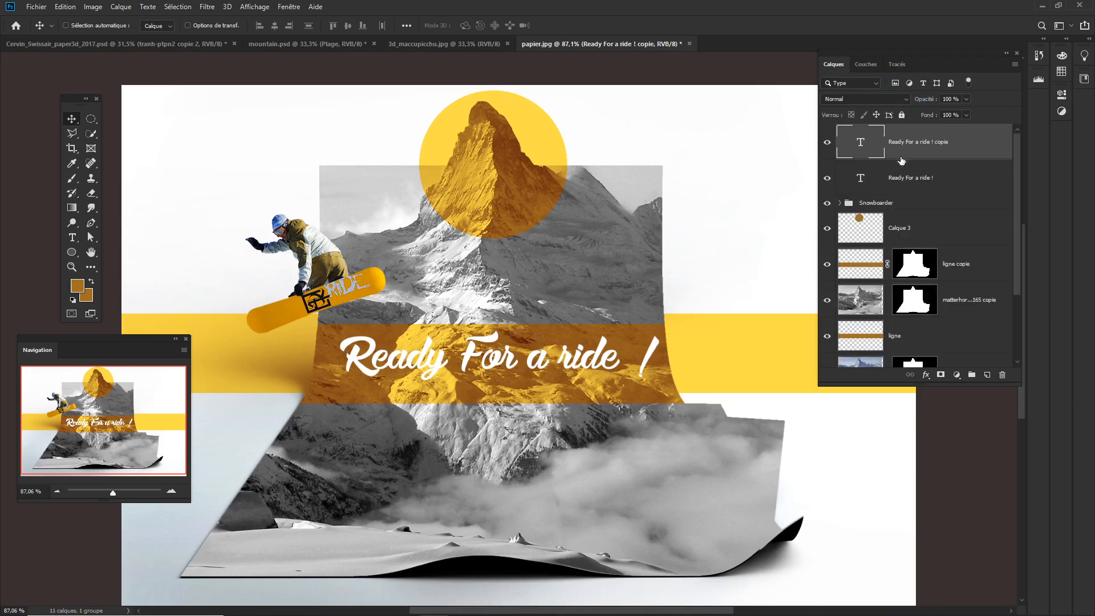
left_click(863, 180)
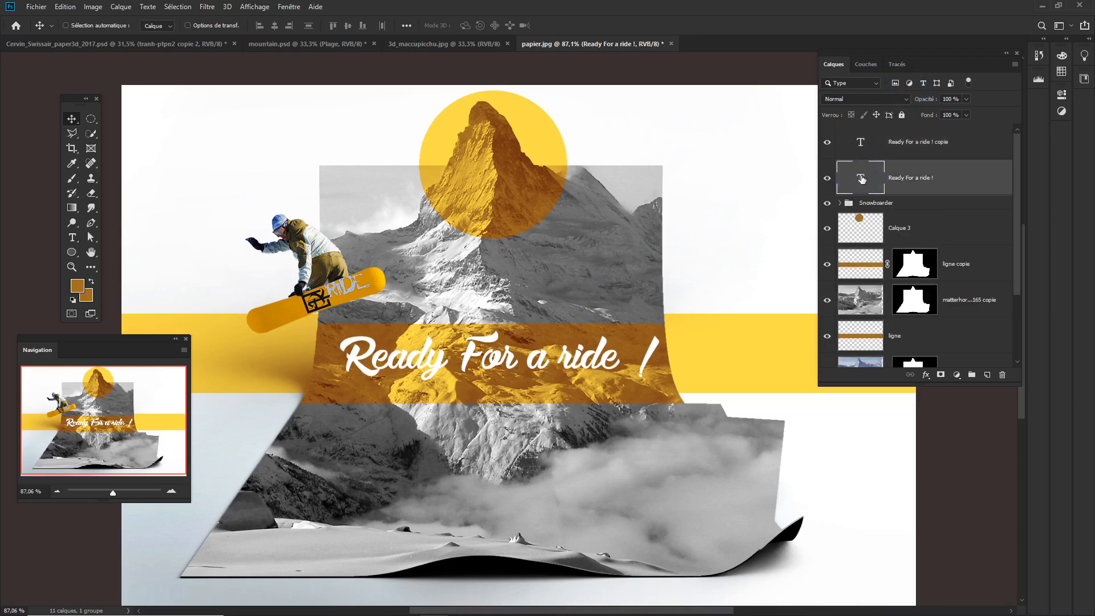
double_click(861, 179)
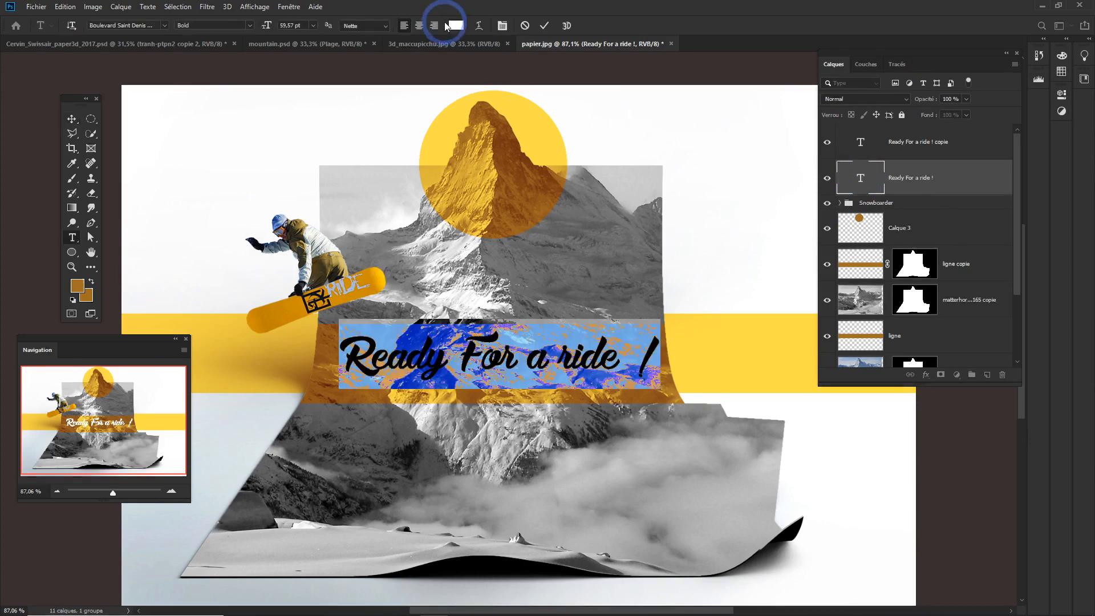
left_click(454, 26)
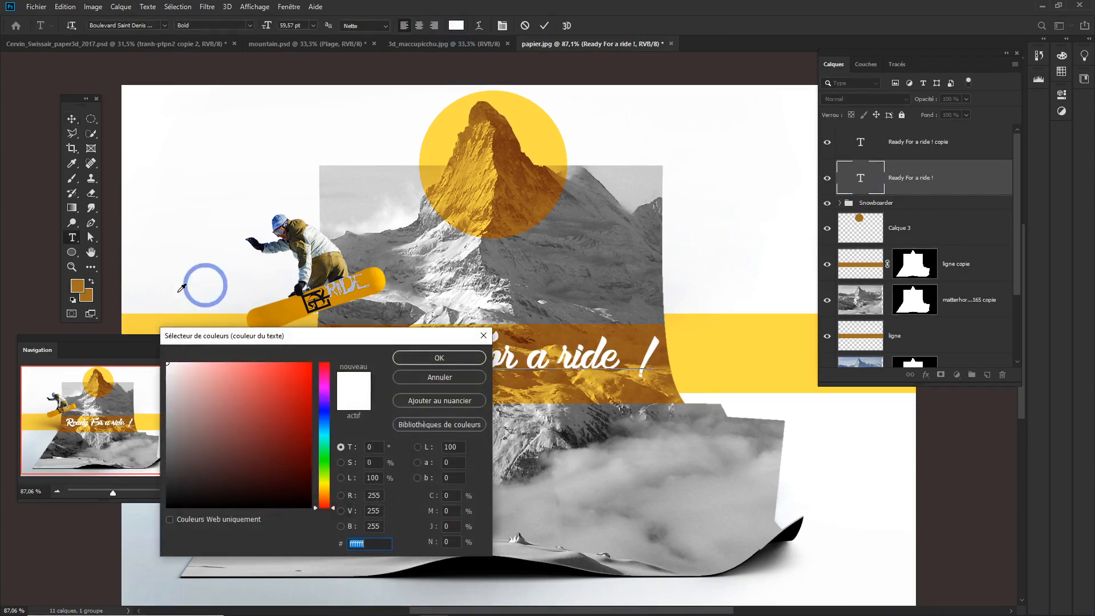
left_click_drag(180, 485, 150, 519)
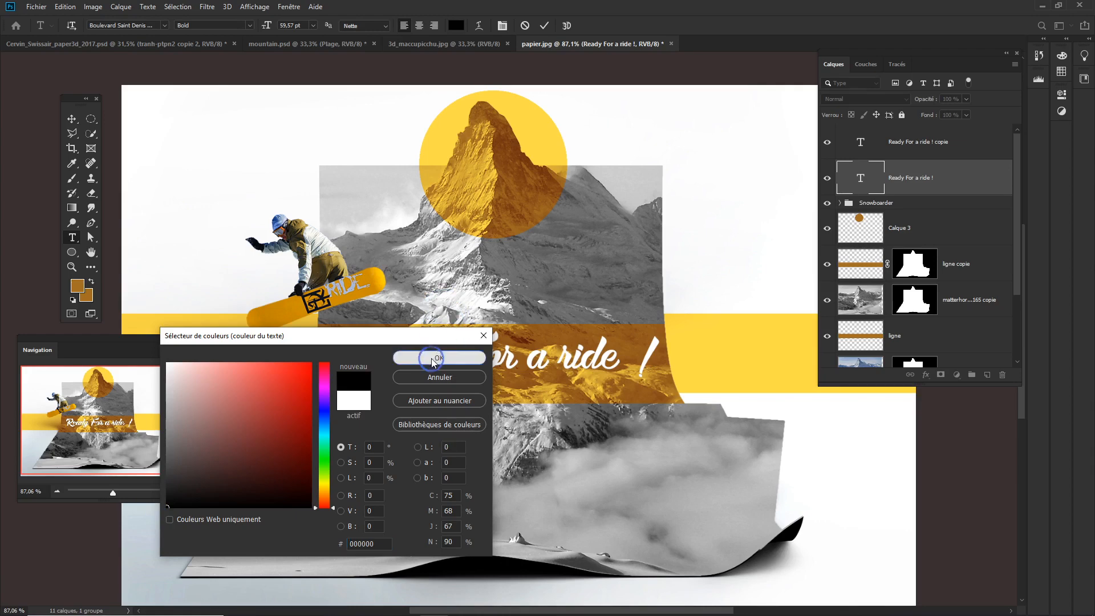
left_click(439, 358)
key("ctrl+Return")
Offset the black text slightly down and to the right of the white text.
key("v")
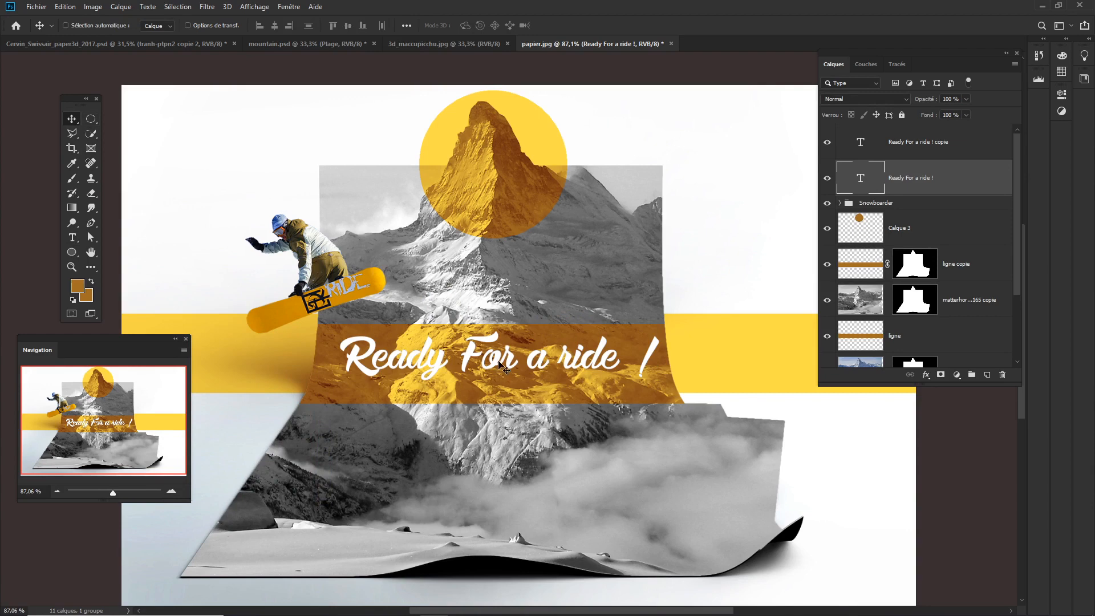
left_click_drag(499, 362, 510, 364)
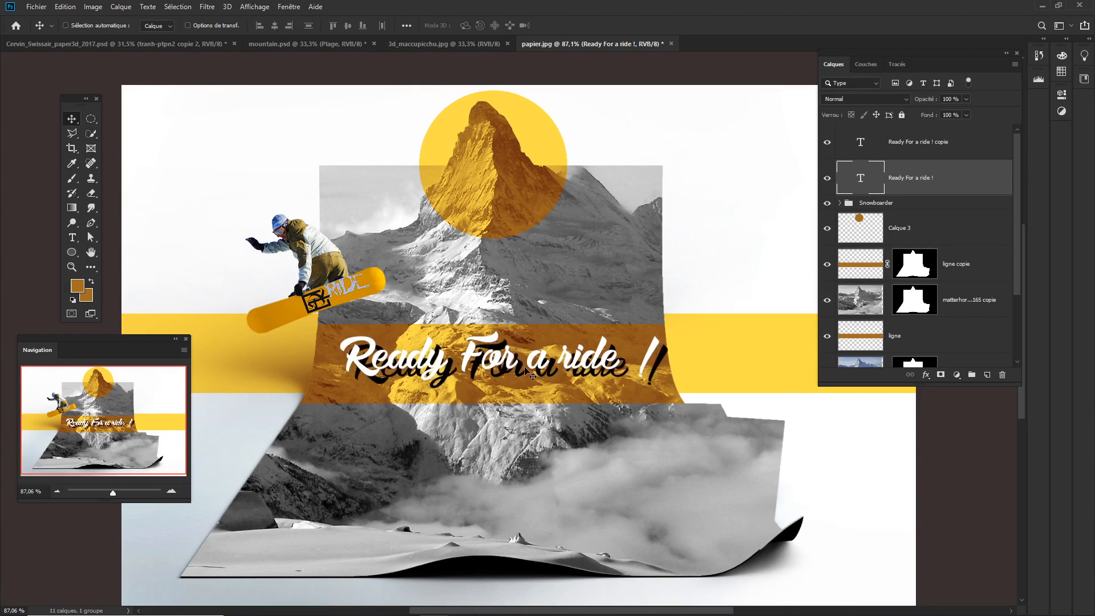
Undo the last offset of the black text and nudge it just slightly down and to the right behind the white title.
key("ctrl+z")
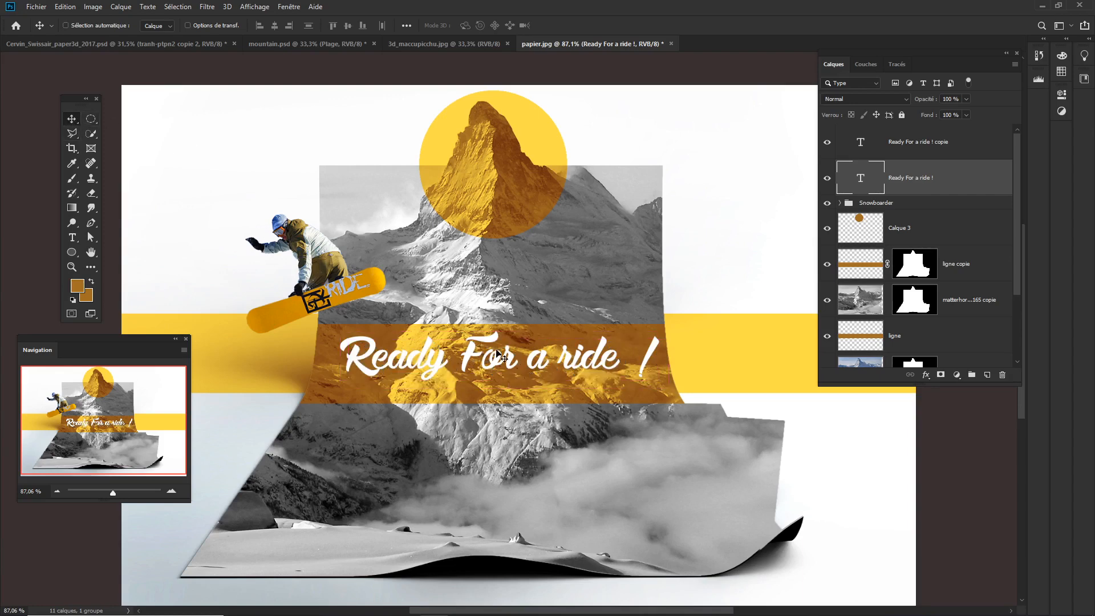
key("Down")
key("Down")
key("Down")
key("Down")
key("Right")
key("Right")
key("Right")
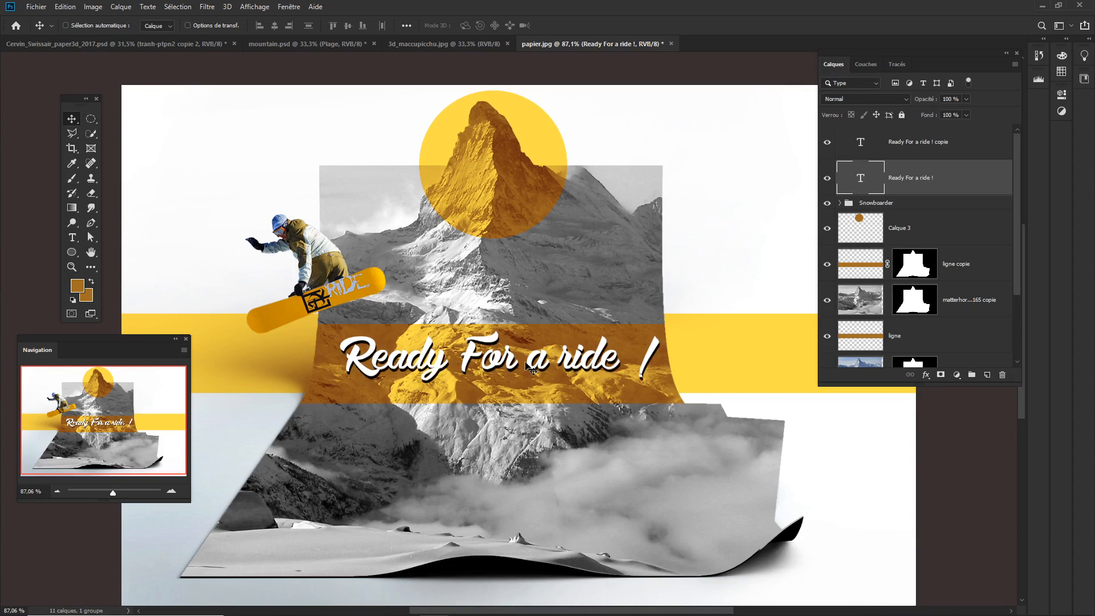
key("Down")
key("Left")
key("Left")
key("Right")
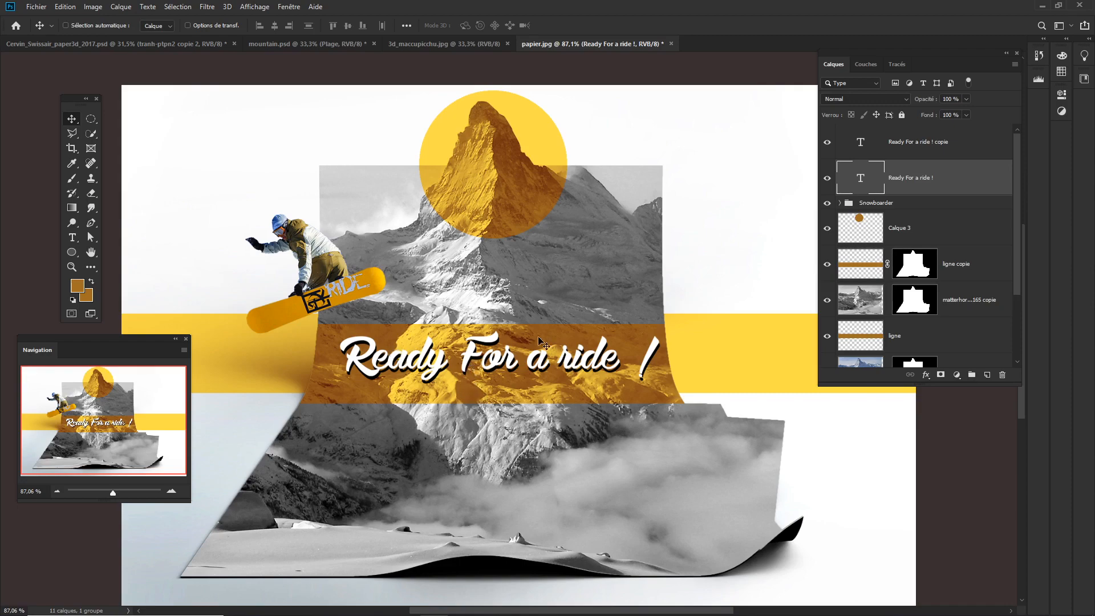
Place cloud.png from the Swiss folder into the composition, scaled to about 25% and positioned at the lower end of the snowboard.
scroll(516, 387, "down", 2)
key("alt+Tab")
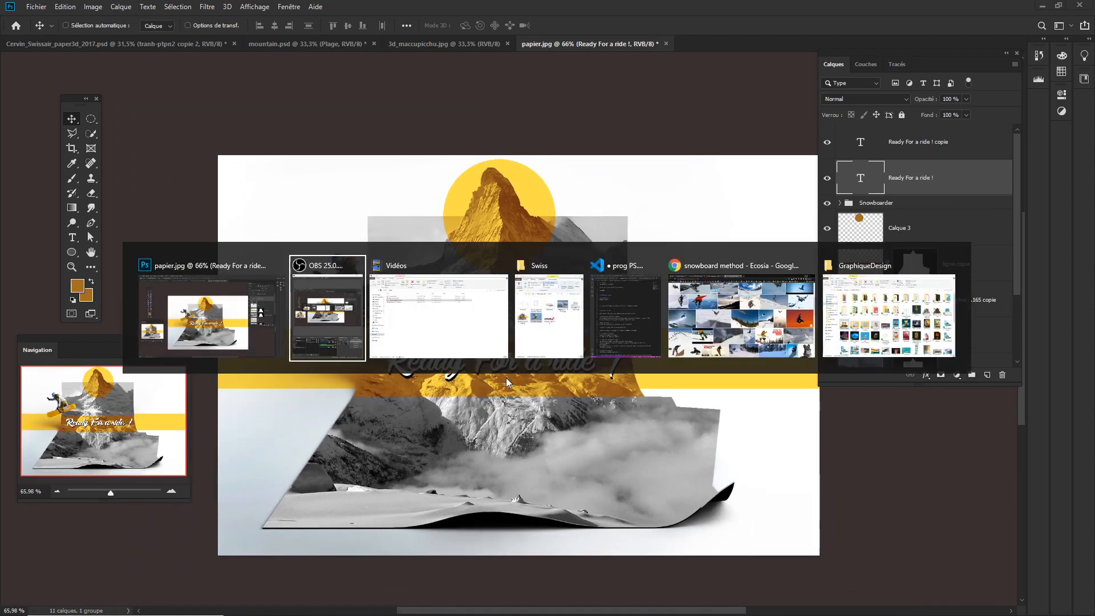
key("alt+Tab")
key("alt+Tab")
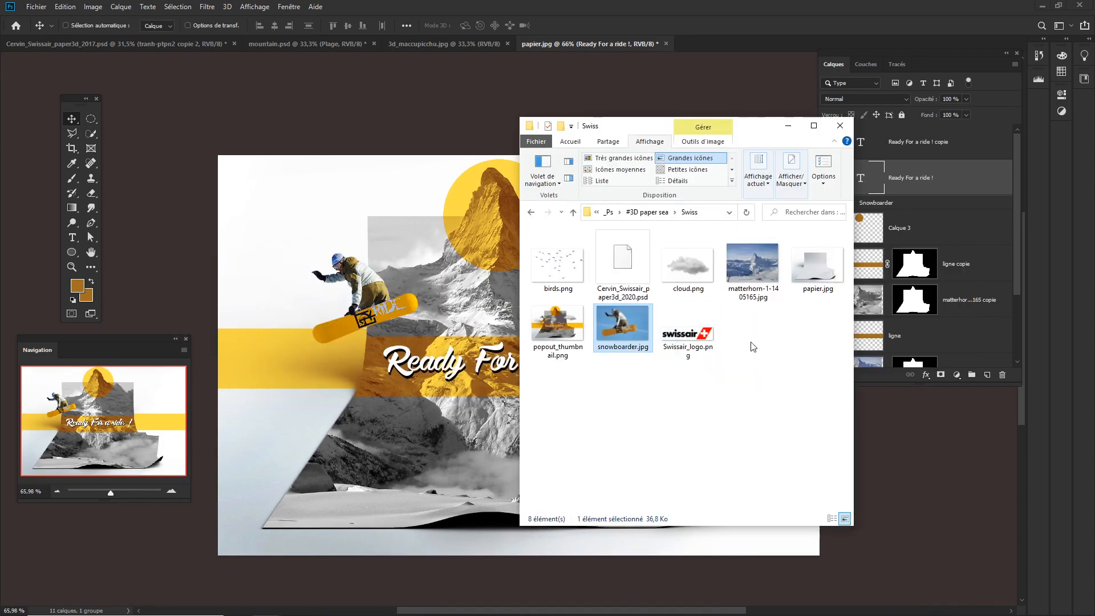
left_click_drag(703, 290, 374, 421)
left_click_drag(757, 202, 577, 316)
left_click_drag(535, 362, 334, 345)
key("Return")
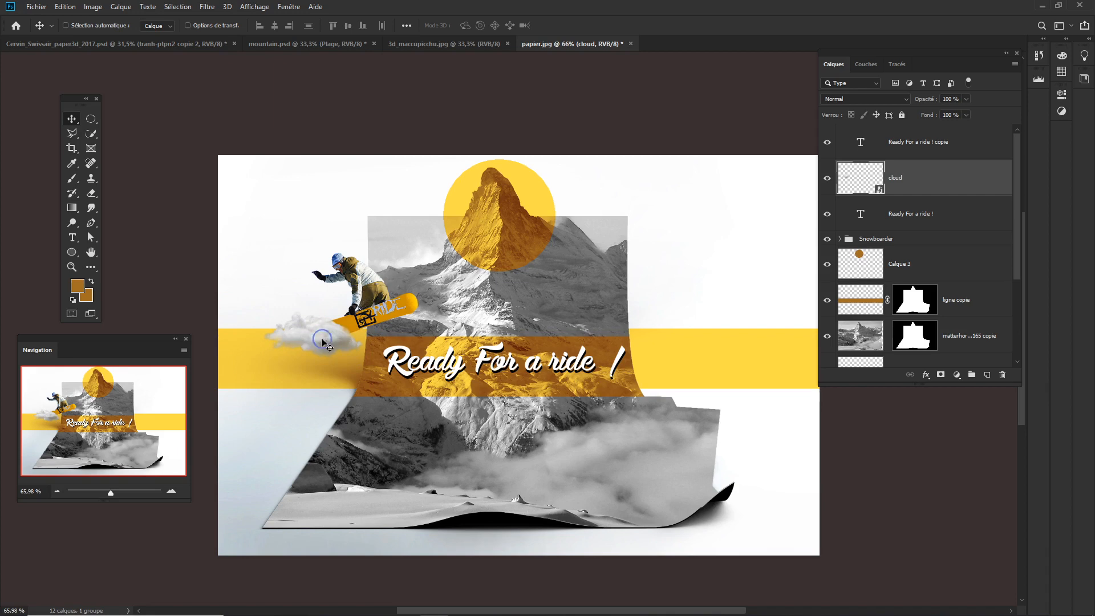
Duplicate the cloud, stack the copy directly above the matterhorn copy layer and position it over the mountain image's right edge near the ridge.
left_click_drag(322, 339, 705, 332)
left_click_drag(919, 195, 951, 349)
scroll(980, 296, "down", 2)
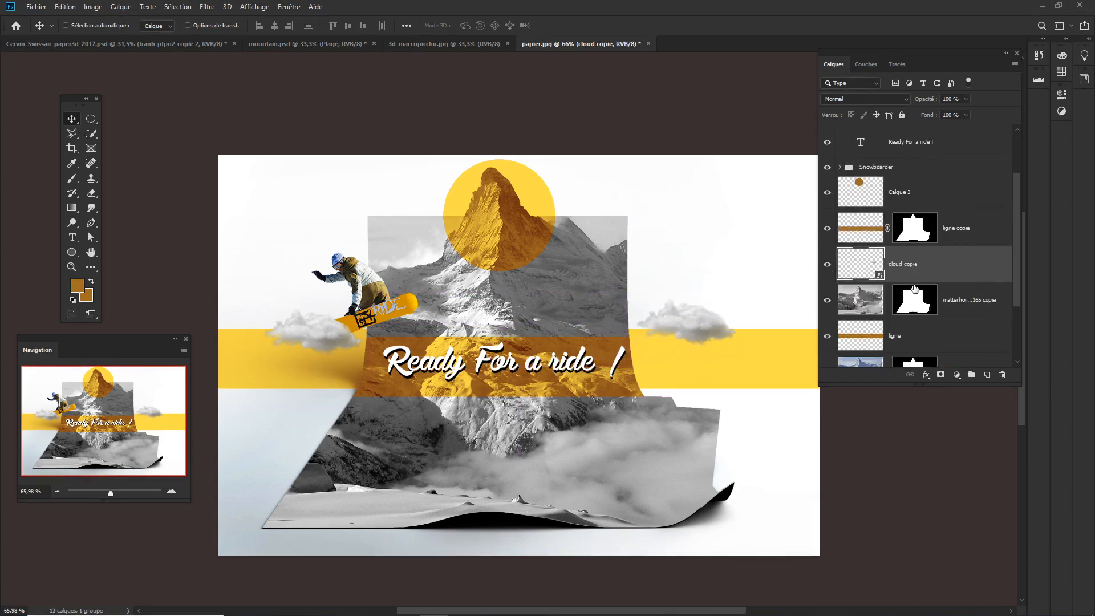
left_click_drag(919, 265, 934, 309)
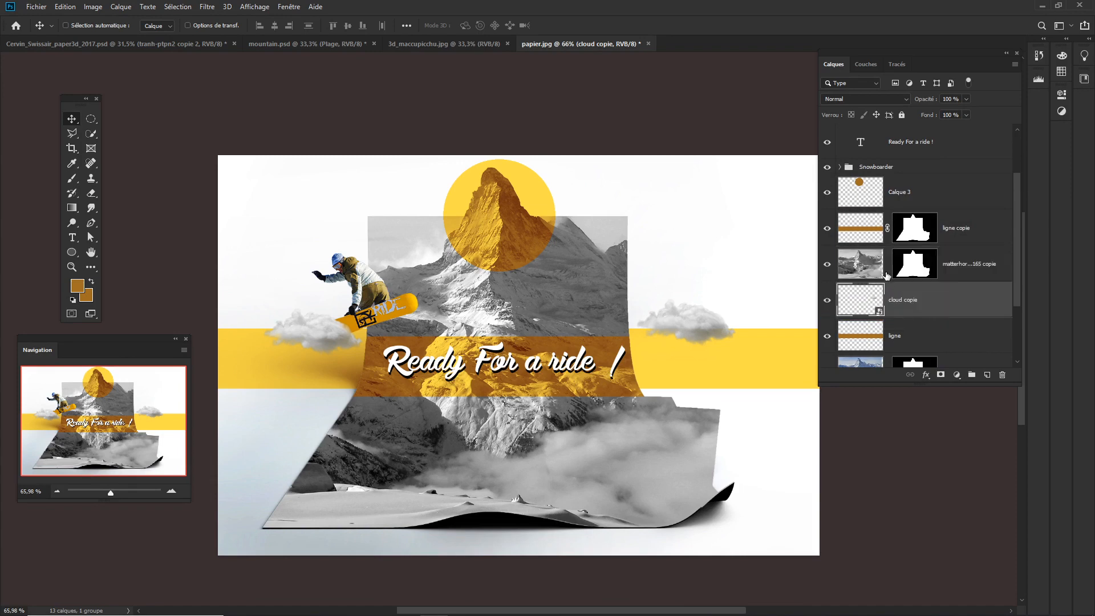
left_click_drag(710, 322, 654, 277)
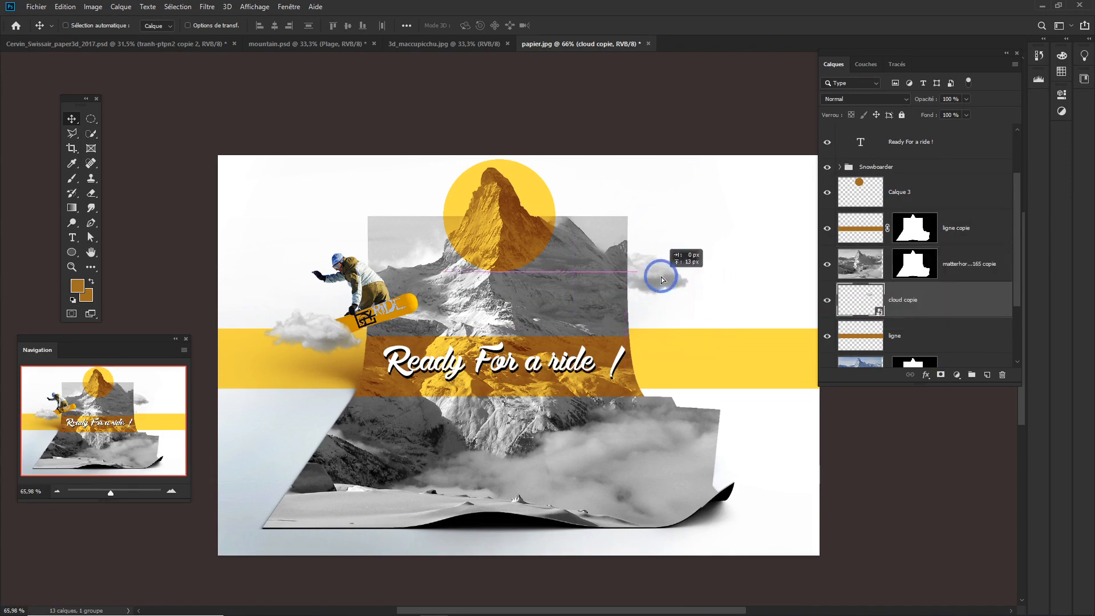
left_click_drag(945, 294, 943, 246)
left_click_drag(648, 278, 635, 260)
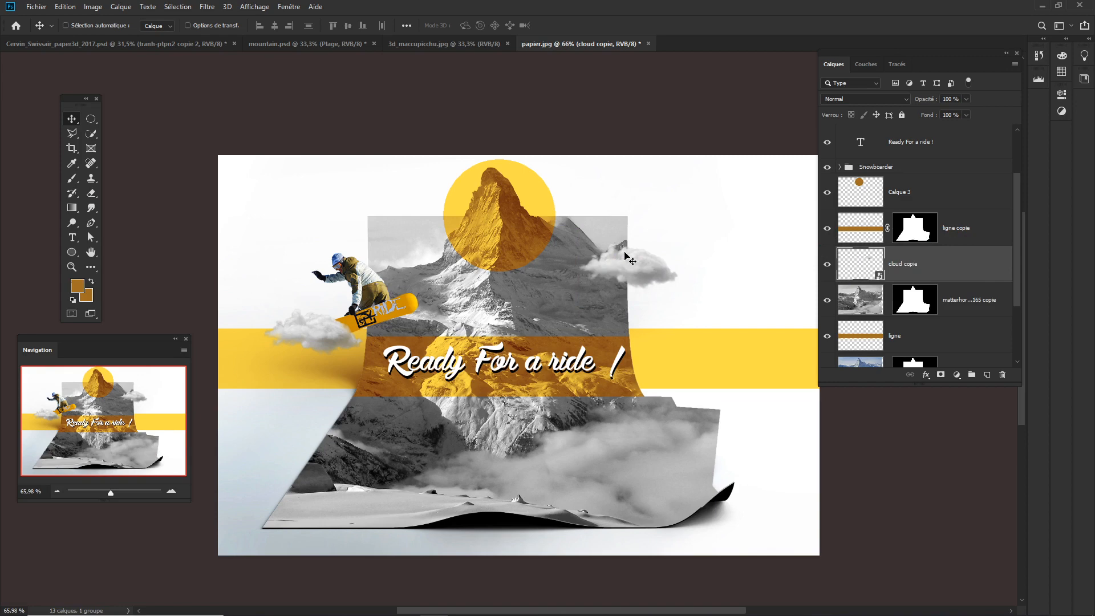
Enlarge the original cloud and move it to the lower right edge of the mountain paper.
left_click_drag(302, 321, 351, 442)
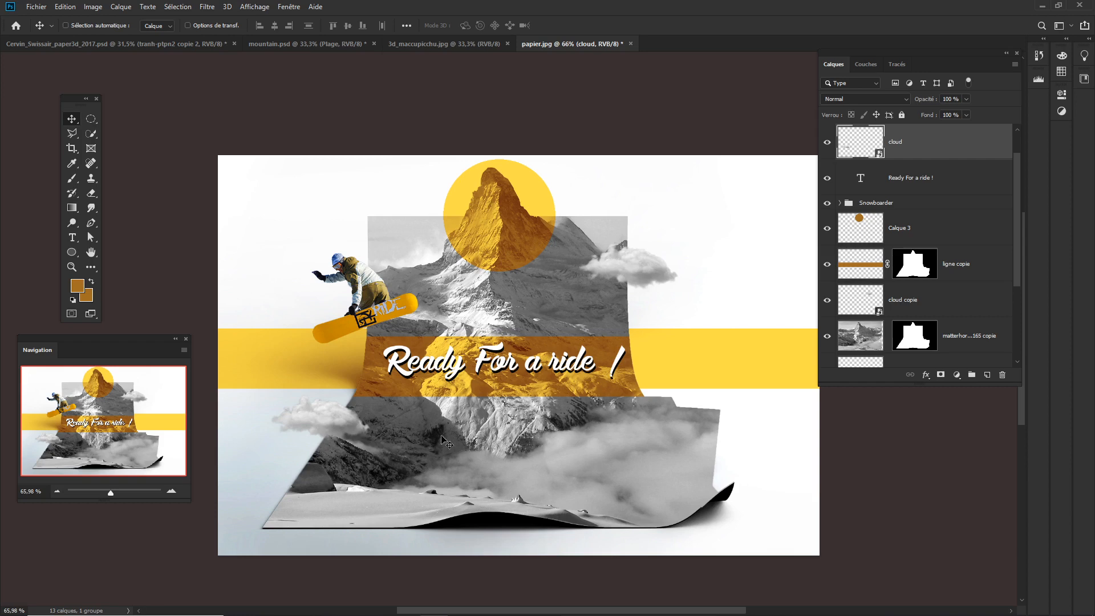
key("ctrl+t")
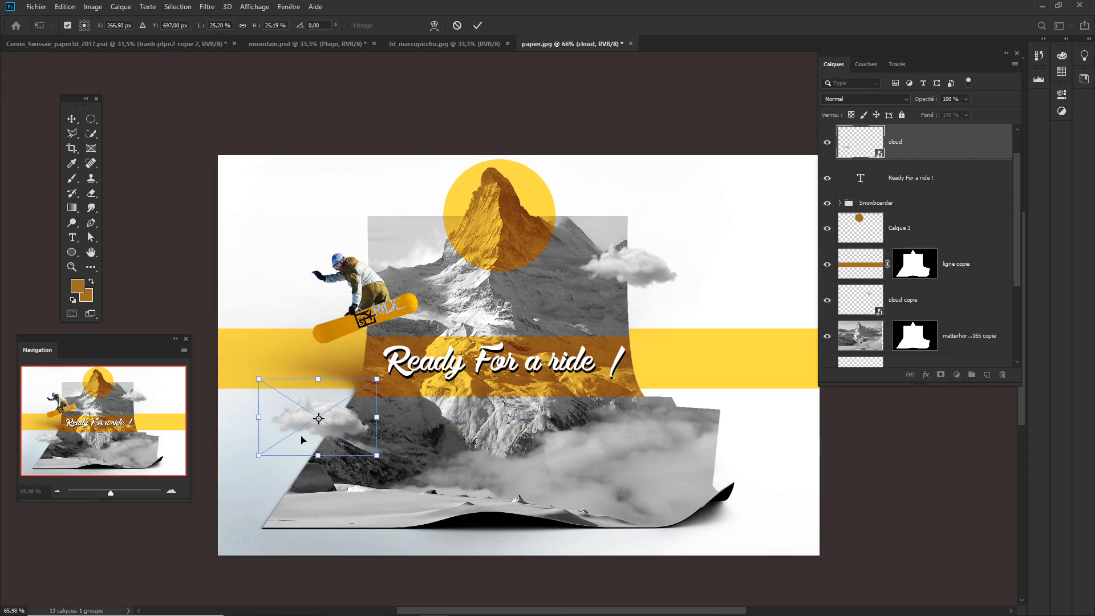
left_click_drag(259, 378, 231, 363)
left_click_drag(383, 424, 753, 433)
double_click(730, 473)
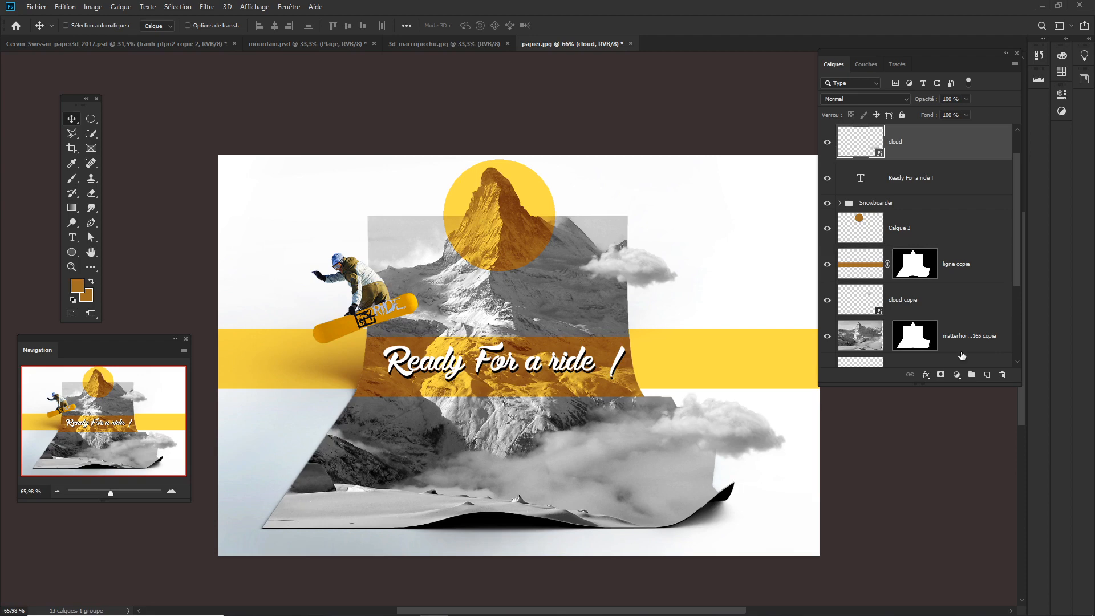
Place the Swissair logo image from the Swiss folder over the lower left corner of the paper.
key("alt+Tab")
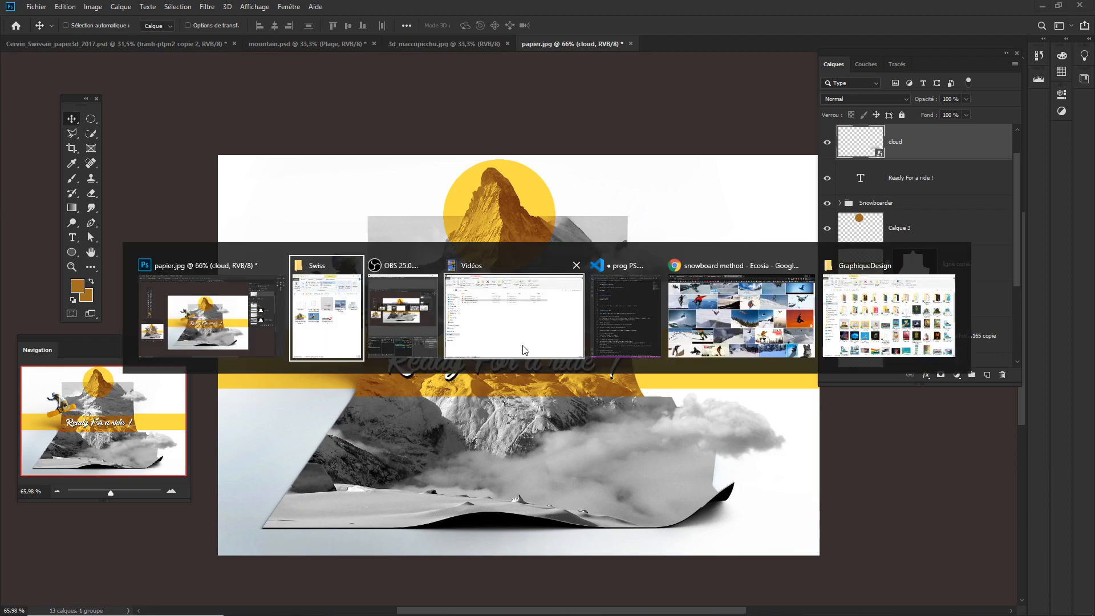
left_click_drag(687, 334, 329, 452)
left_click_drag(543, 340, 318, 505)
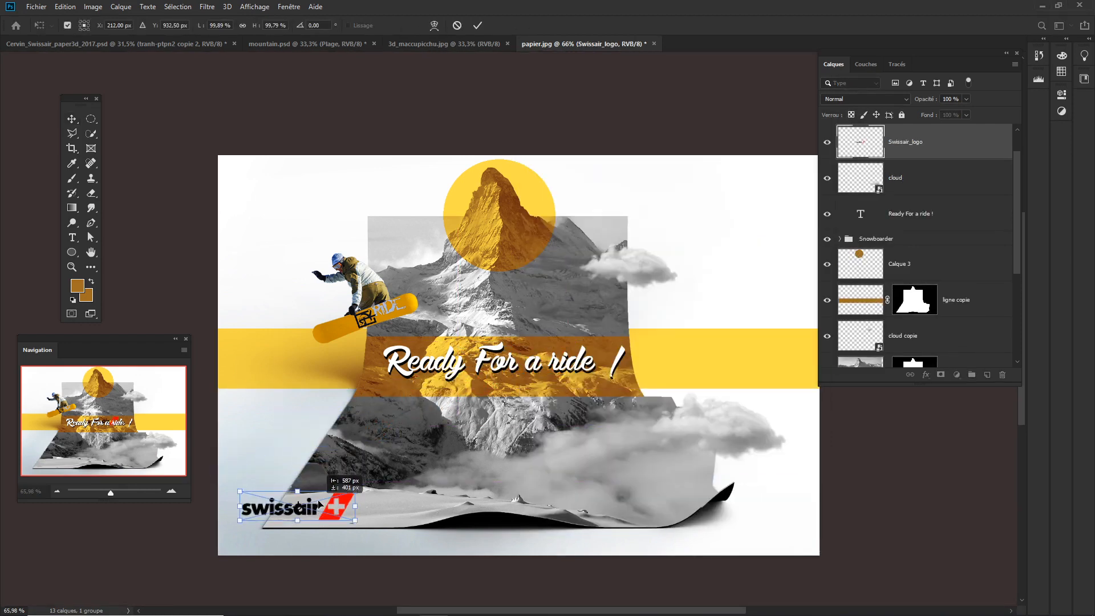
key("Return")
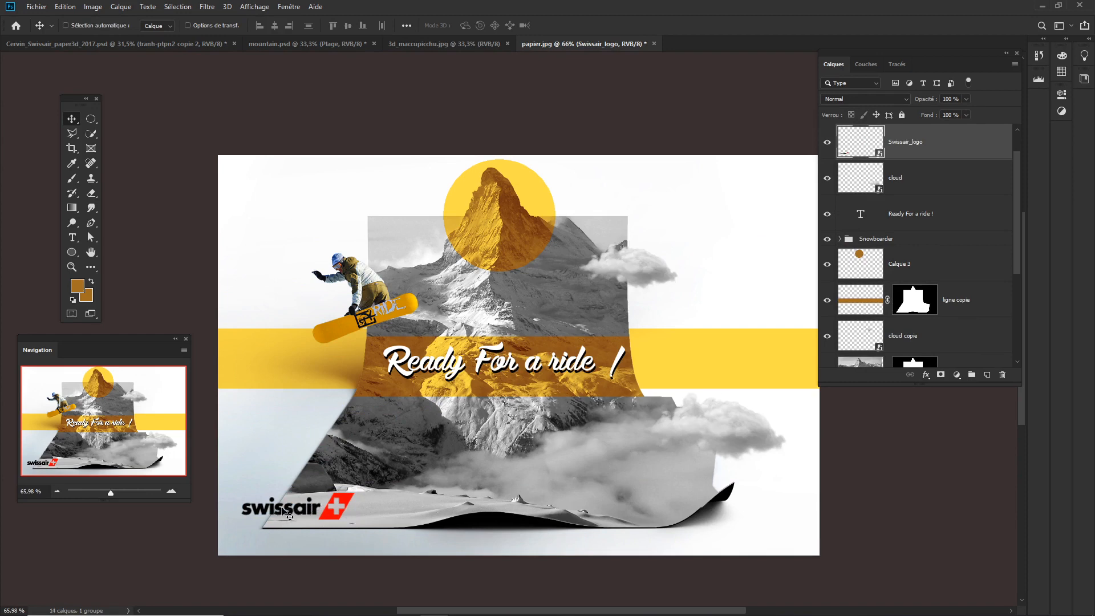
Add a new layer directly below the Swissair logo and draw a flat elliptical selection along the logo's base.
scroll(288, 513, "up", 2)
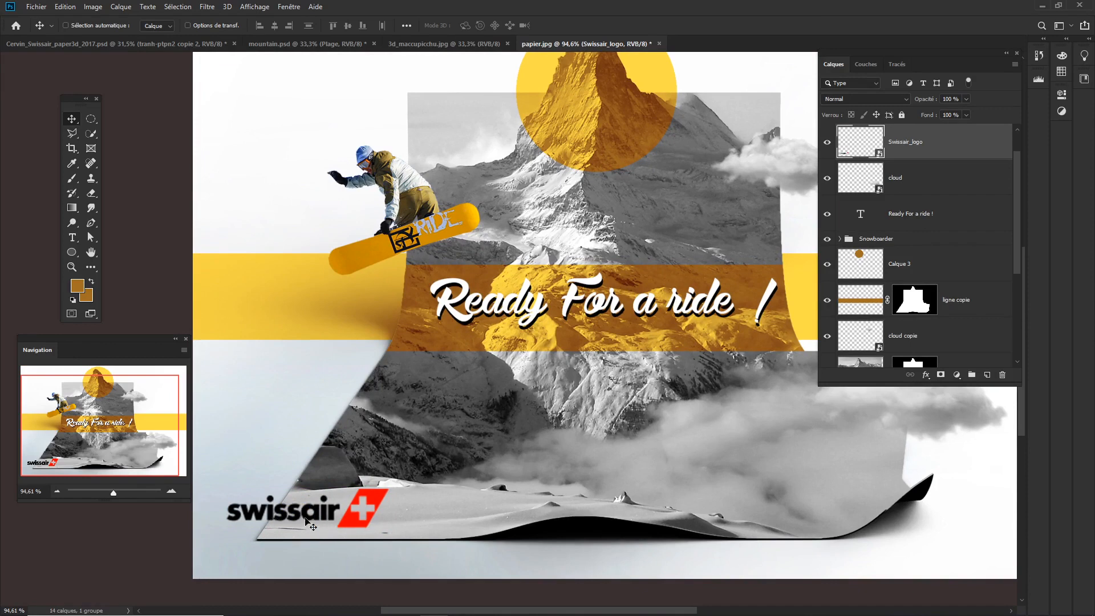
left_click(929, 176)
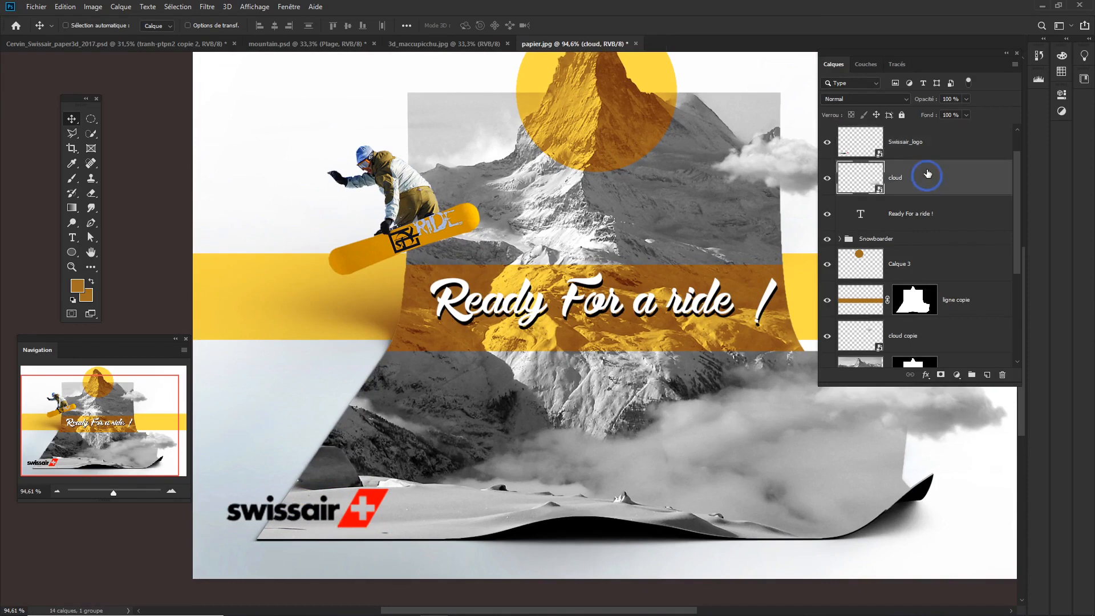
left_click(987, 374)
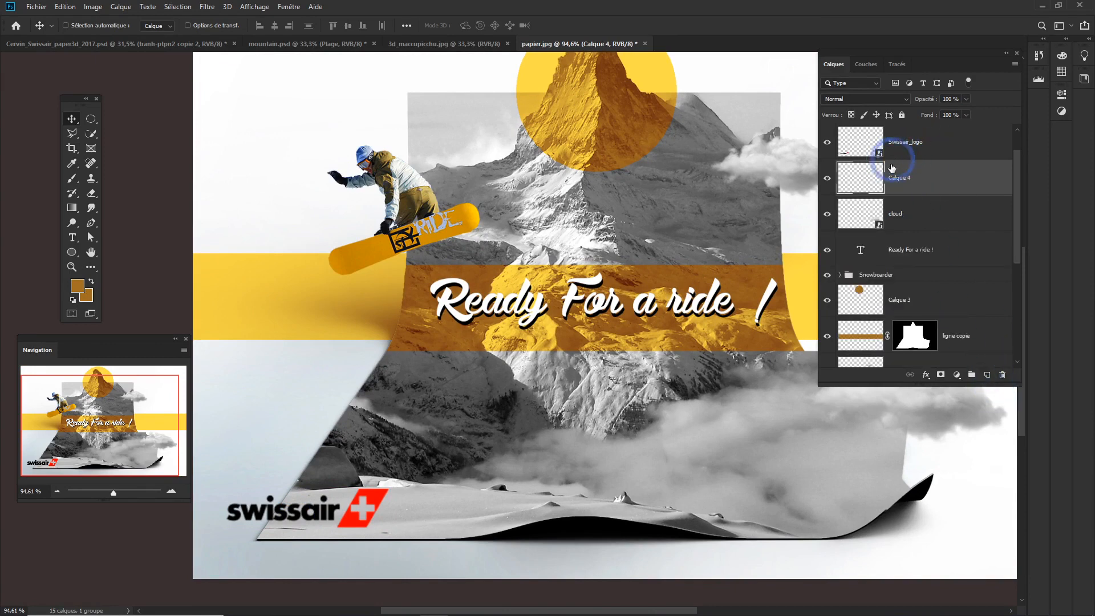
left_click(93, 121)
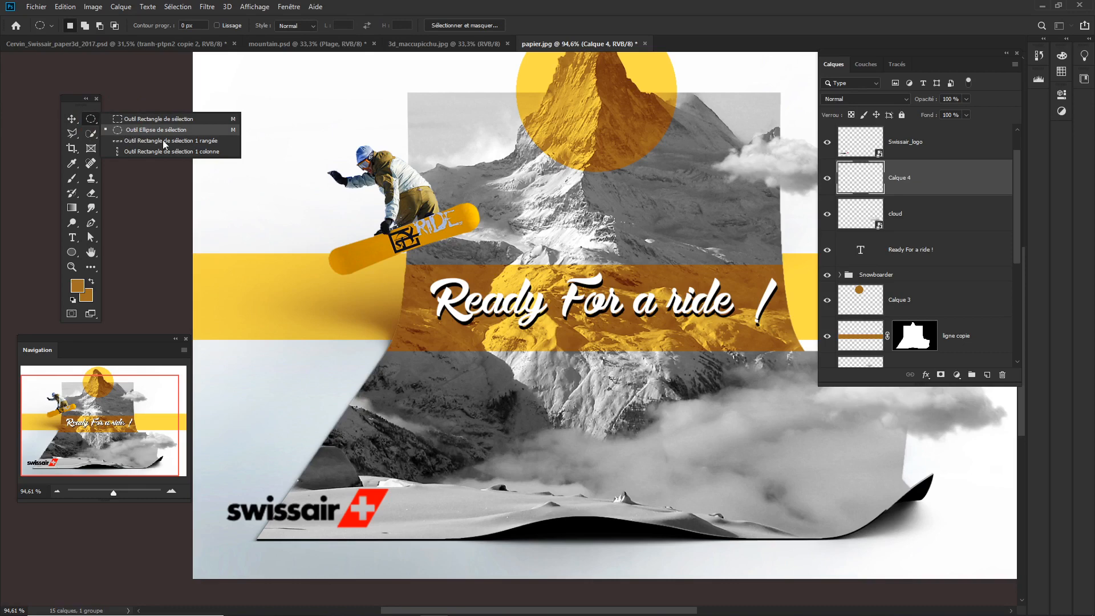
left_click_drag(255, 515, 376, 530)
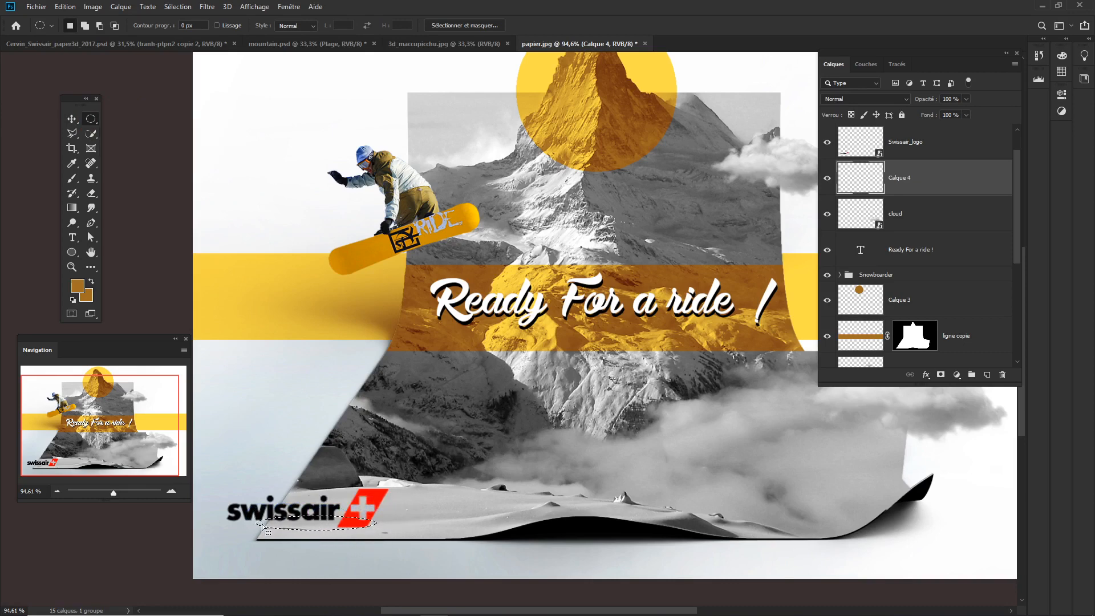
Reset the colours to default, fill the elliptical selection with black and deselect it.
scroll(254, 511, "up", 5)
scroll(263, 522, "down", 3)
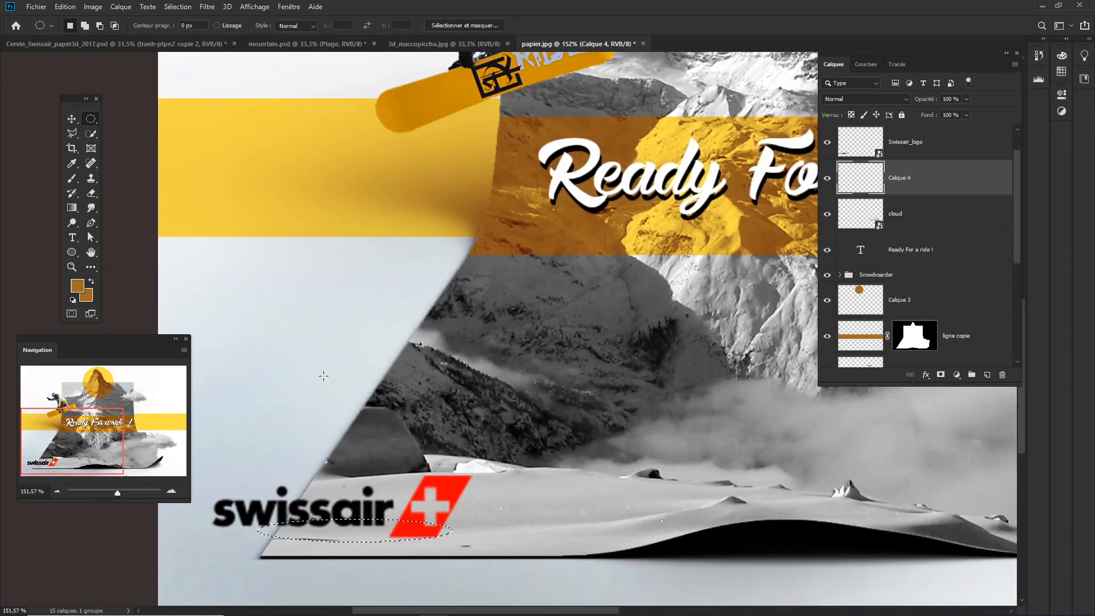
left_click(74, 299)
key("alt+BackSpace")
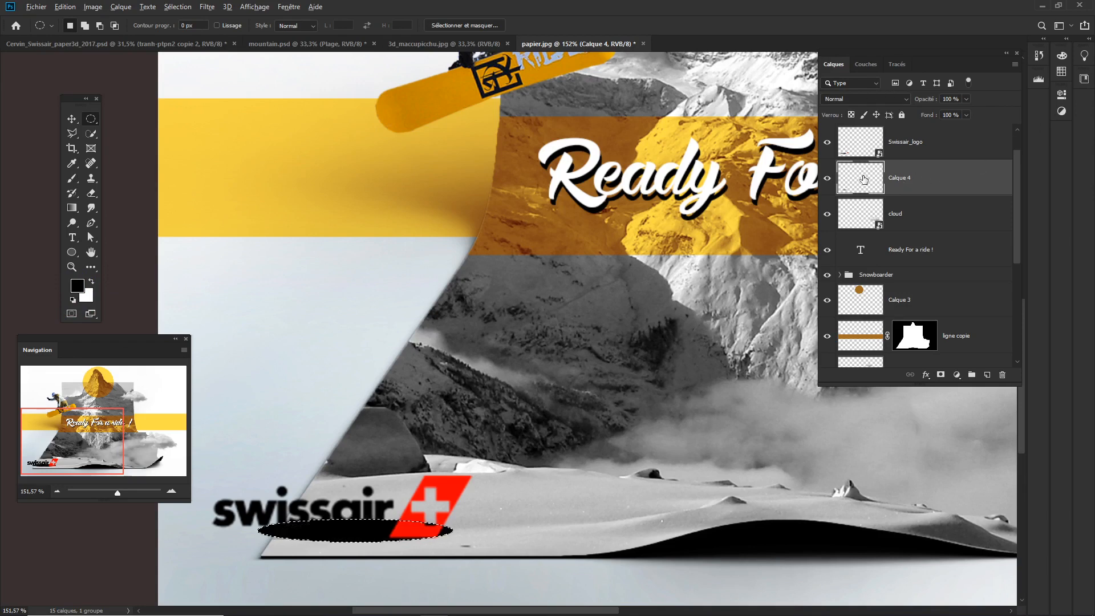
key("ctrl+d")
Apply a Gaussian Blur with a 7.6 pixel radius to the black ellipse.
left_click(215, 8)
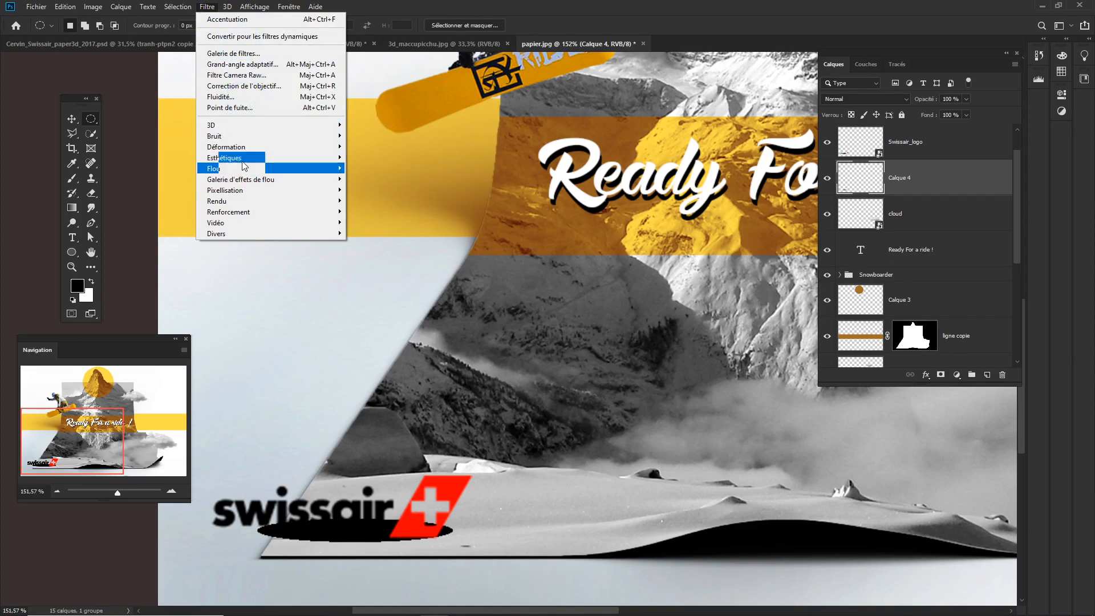
mouse_move(244, 167)
left_click(390, 223)
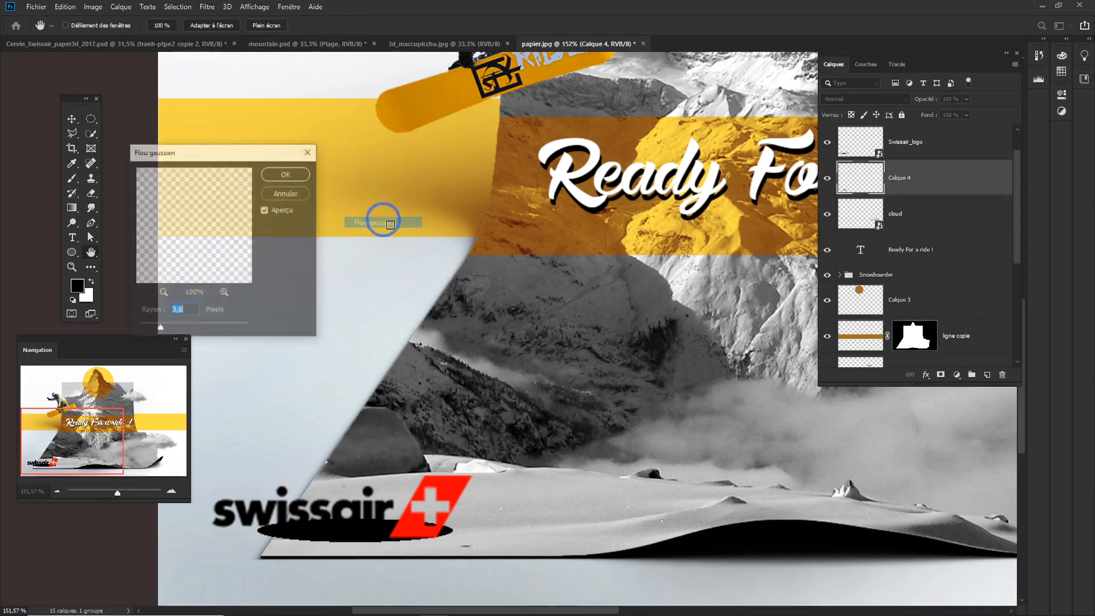
left_click_drag(161, 327, 176, 329)
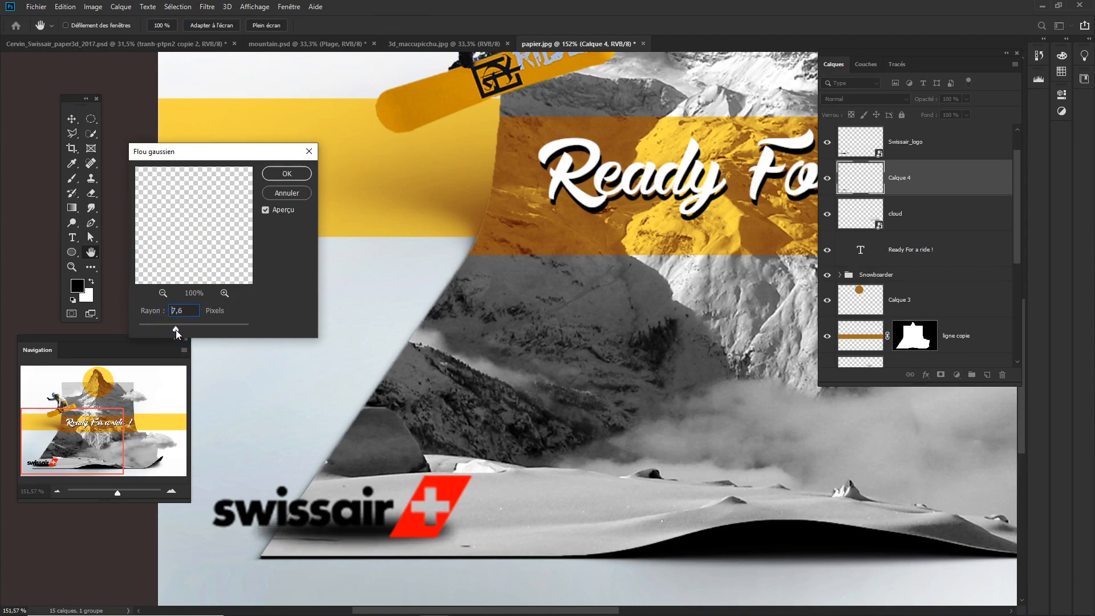
left_click(285, 174)
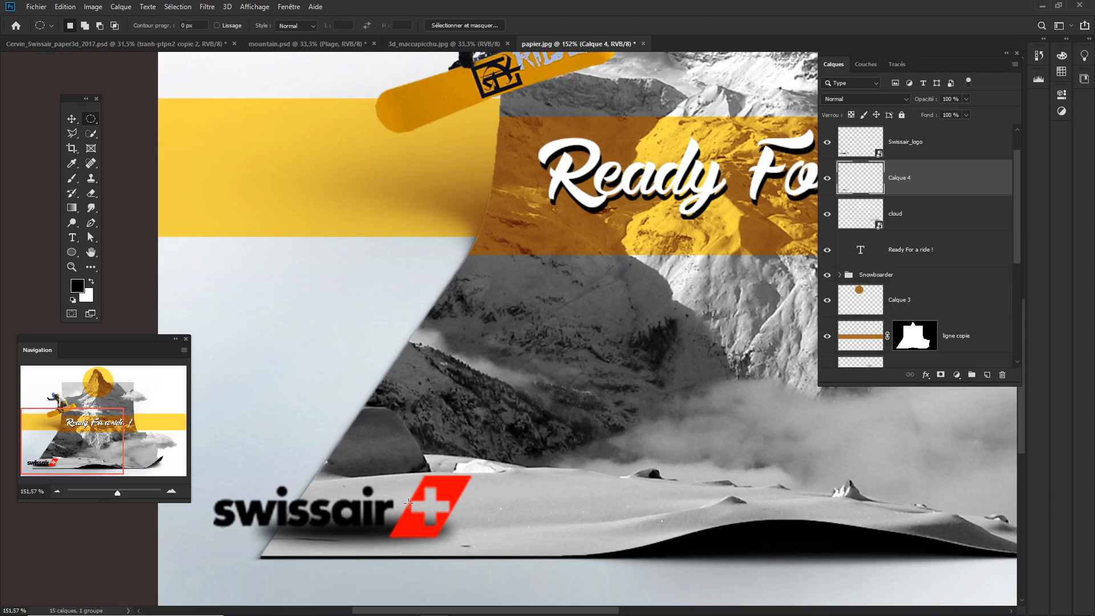
Move the blurred shadow slightly lower under the logo and set its layer opacity to 60%.
key("v")
left_click_drag(348, 540, 345, 546)
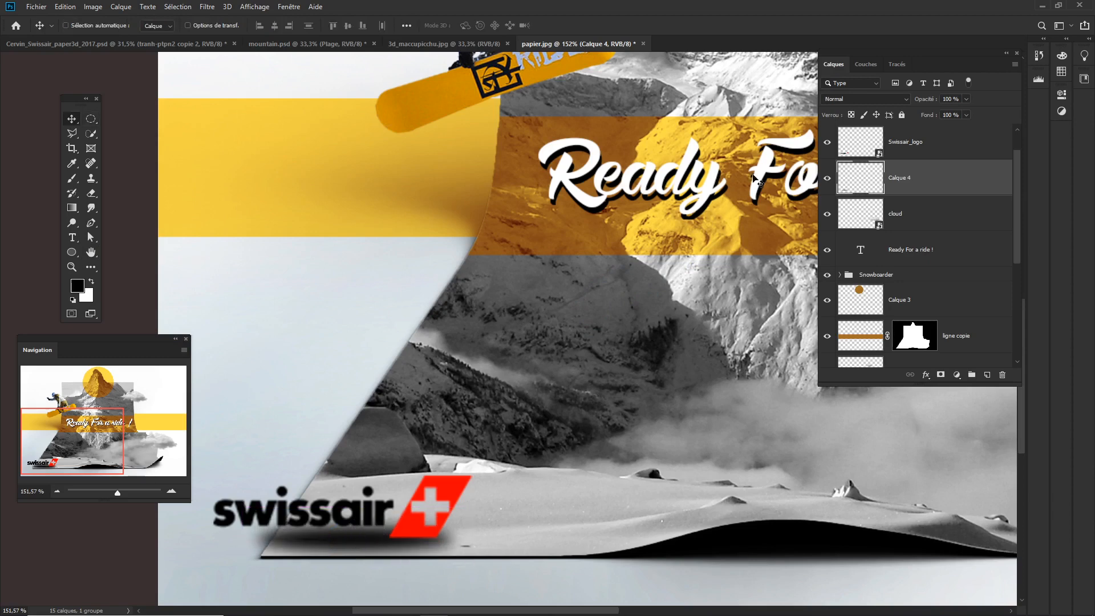
left_click_drag(925, 100, 903, 103)
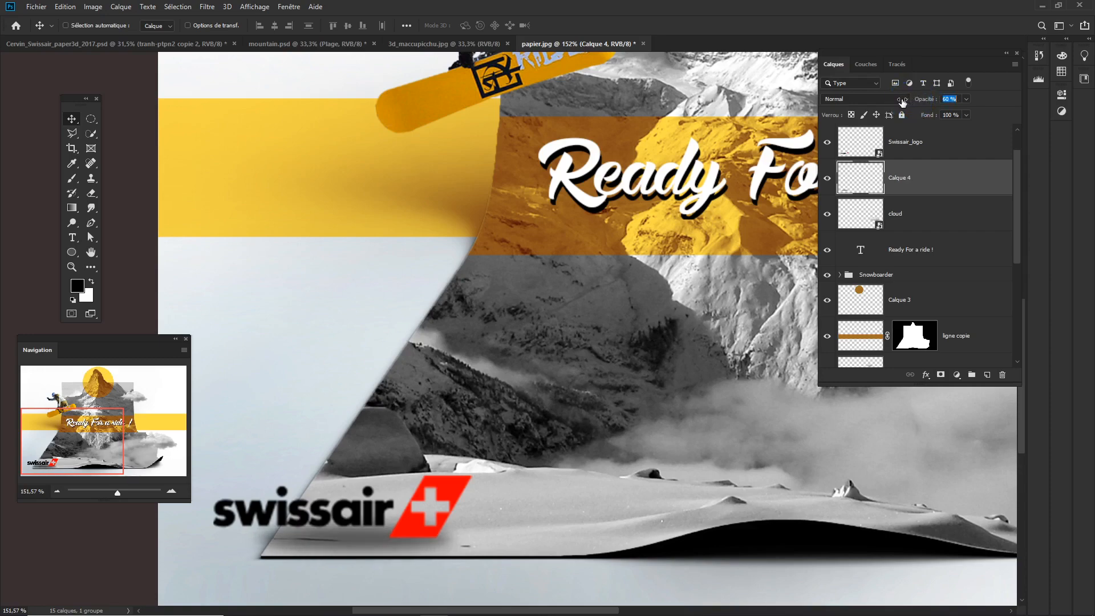
Reposition the Swissair logo and its shadow so the shadow sits a little below the logo on the paper's lower left corner.
scroll(342, 539, "down", 5)
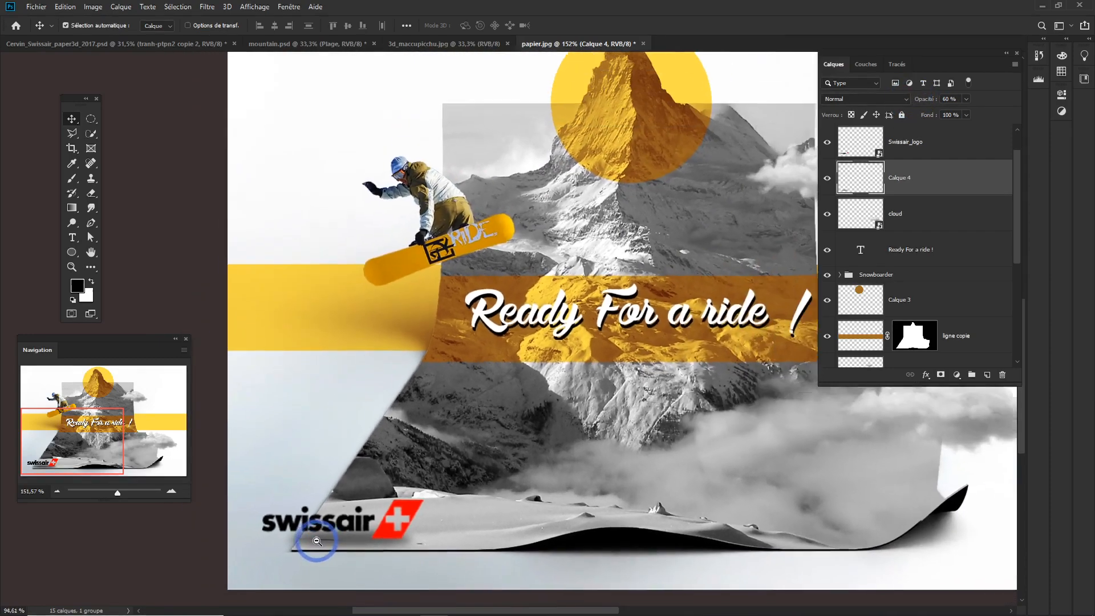
left_click_drag(347, 542, 326, 572)
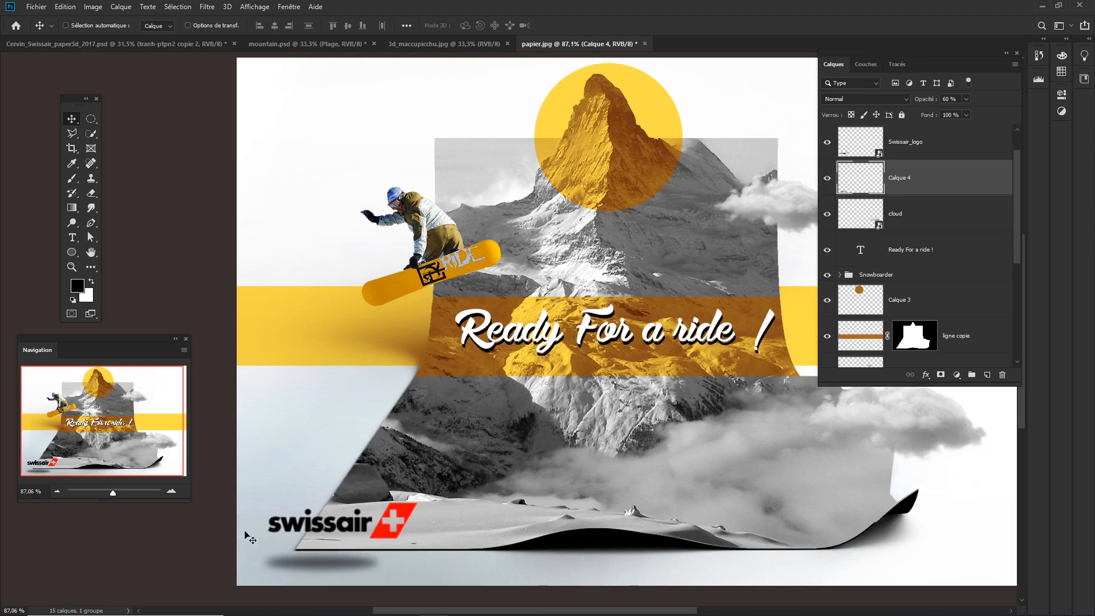
left_click_drag(288, 521, 328, 549)
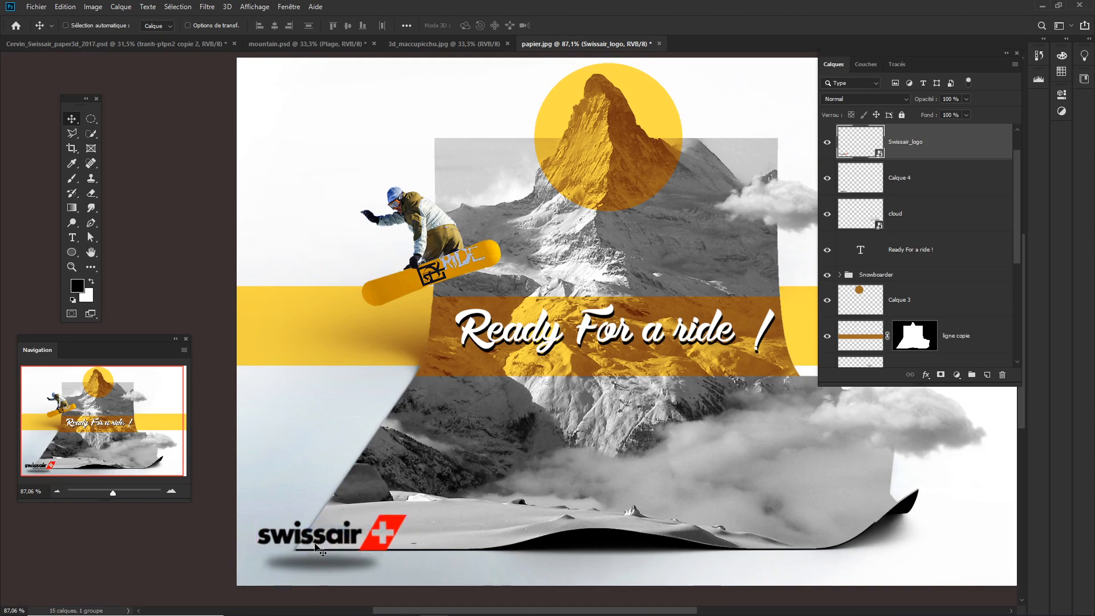
left_click_drag(319, 539, 327, 520)
left_click(322, 561, "ctrl")
left_click_drag(334, 563, 351, 537)
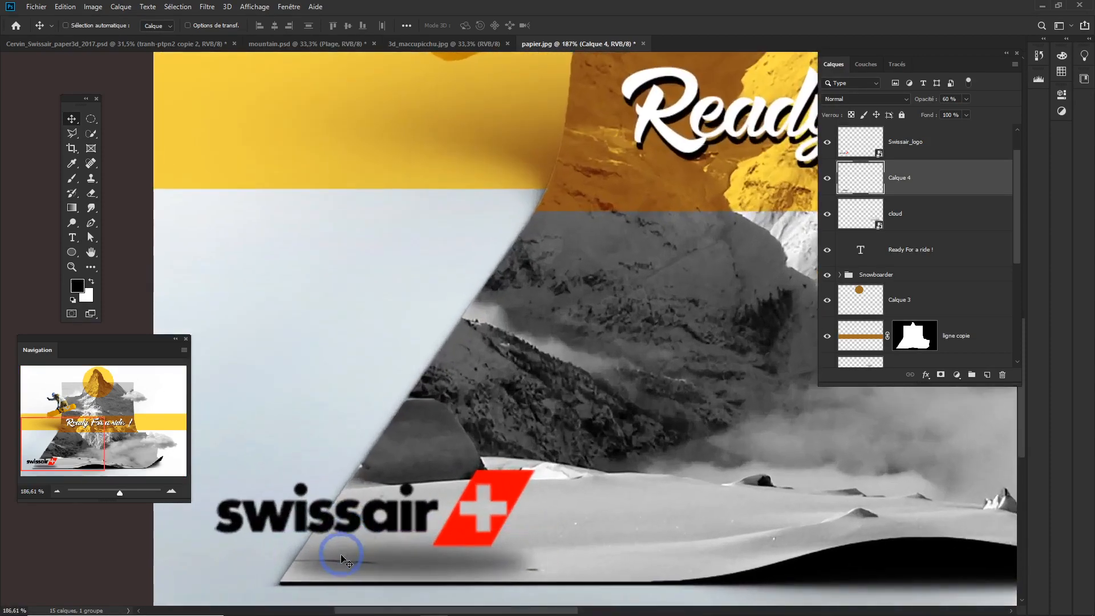
Hide the logo shadow and remove the dark marks in the snow below the logo with a 22-pixel Spot Healing Brush on the grayscale mountain layer.
left_click(827, 179)
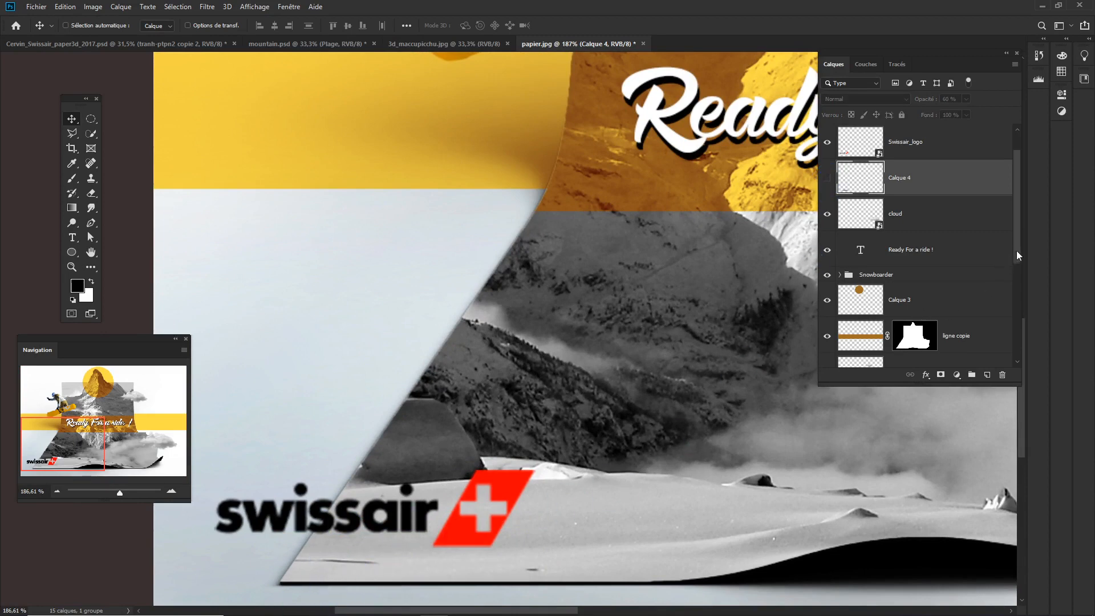
left_click_drag(1017, 253, 1015, 316)
left_click(864, 276)
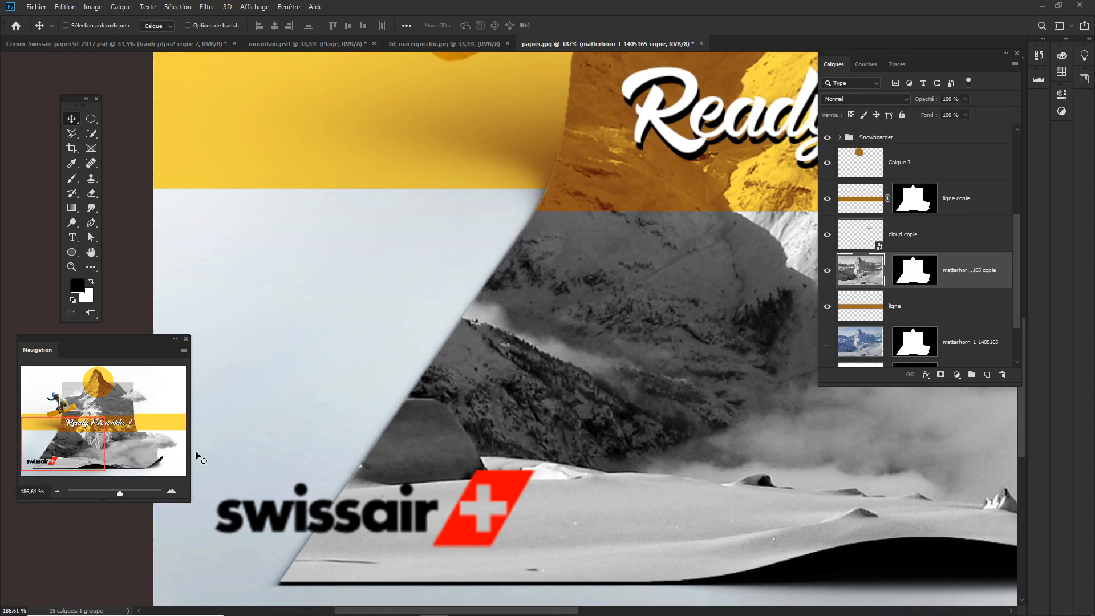
left_click(86, 166)
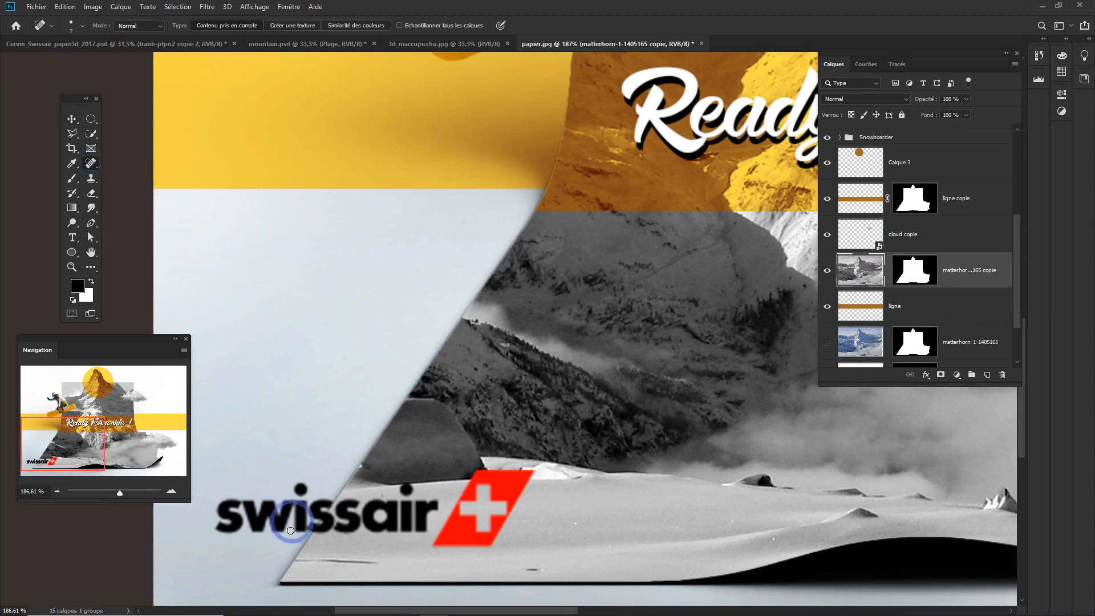
right_click(319, 558, "alt")
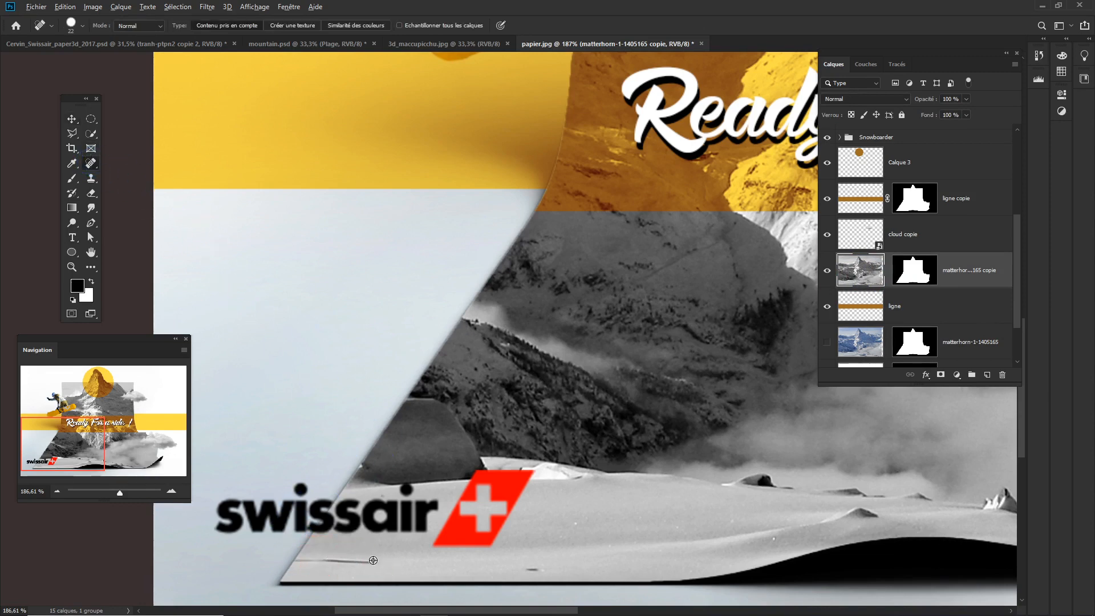
left_click_drag(373, 563, 282, 562)
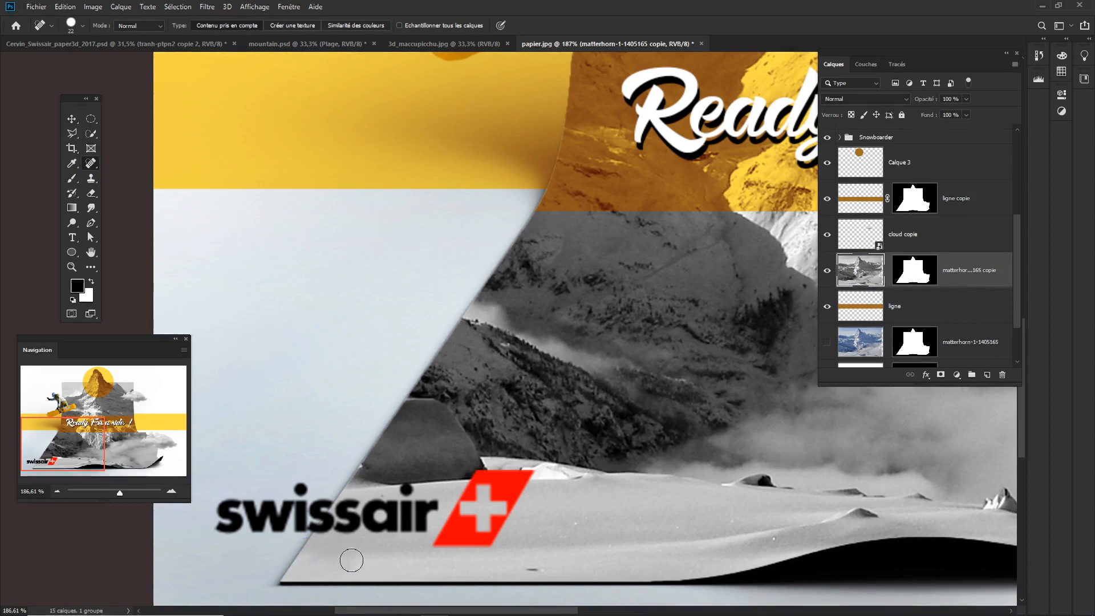
left_click(529, 568)
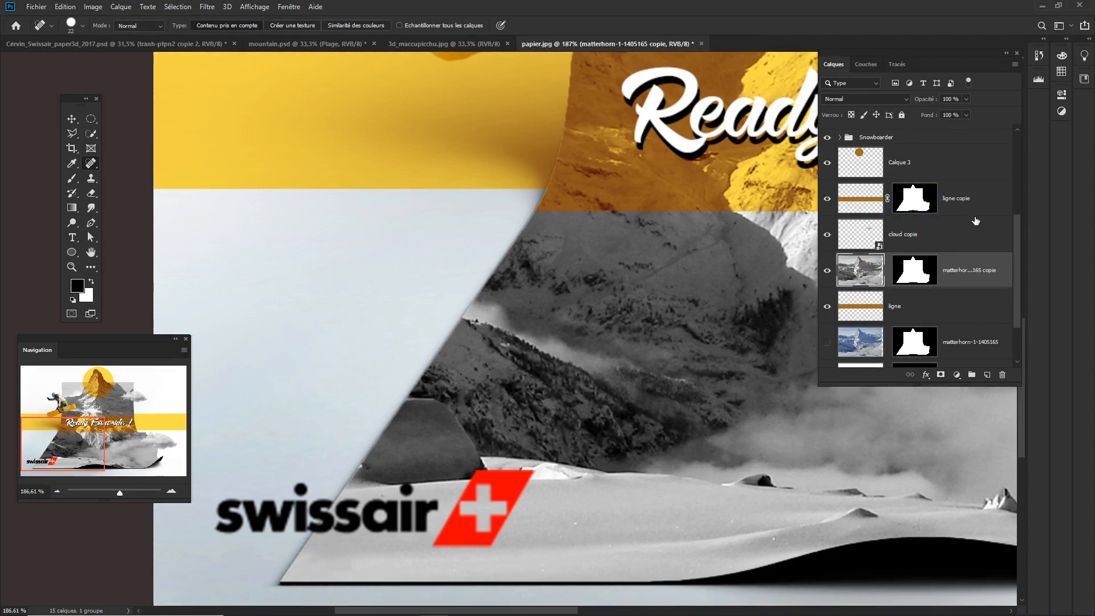
Show the logo shadow again and flatten it to about 58% of its height using Free Transform.
left_click_drag(1013, 265, 1012, 181)
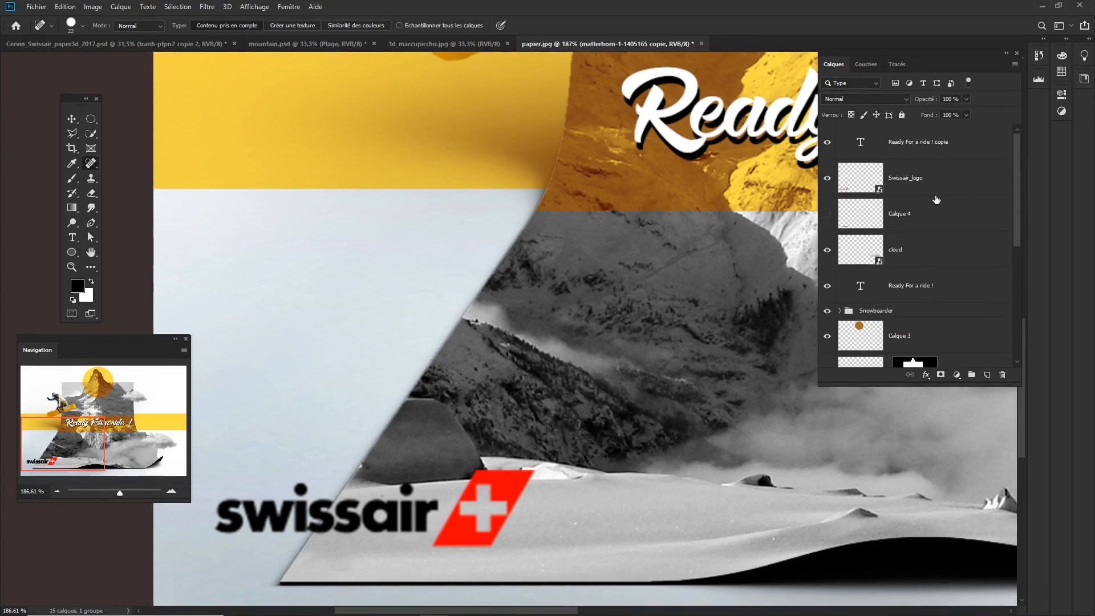
left_click(828, 214)
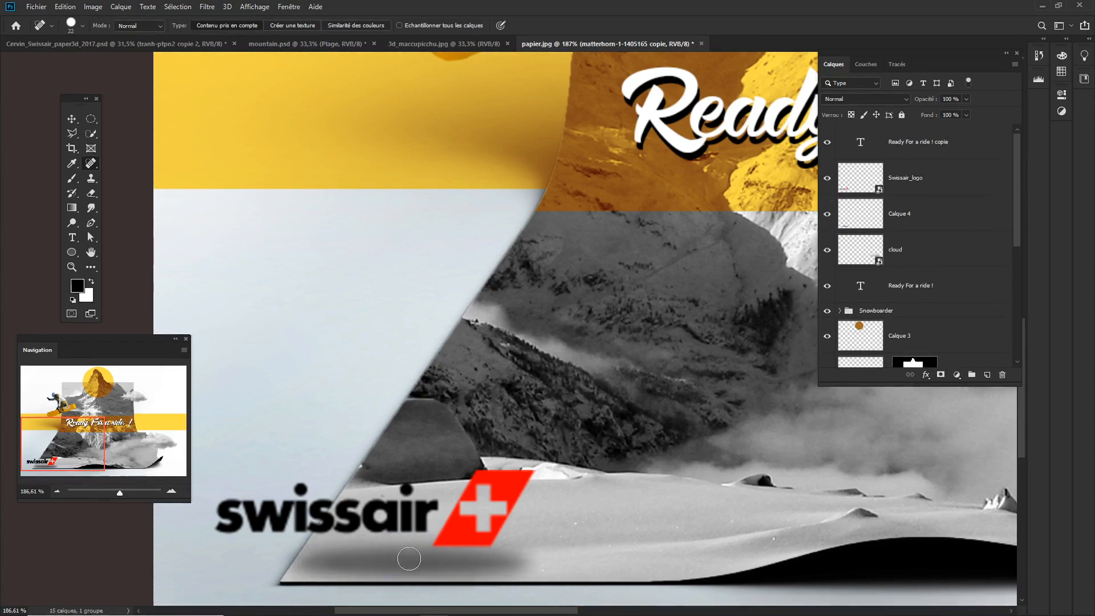
key("v")
left_click(913, 215)
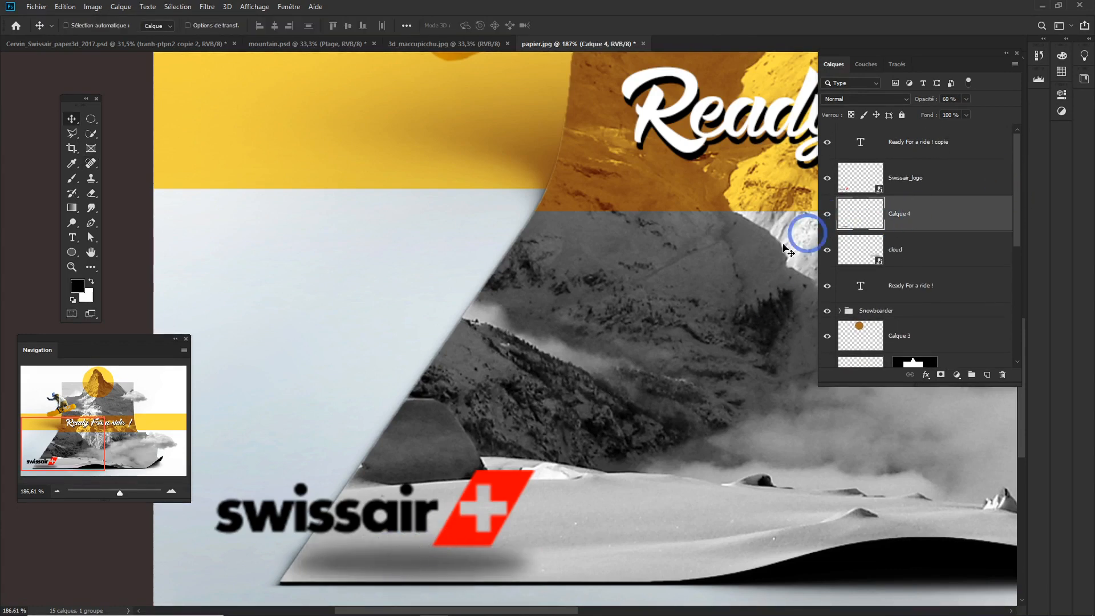
key("6")
key("ctrl+t")
left_click_drag(411, 528, 411, 540)
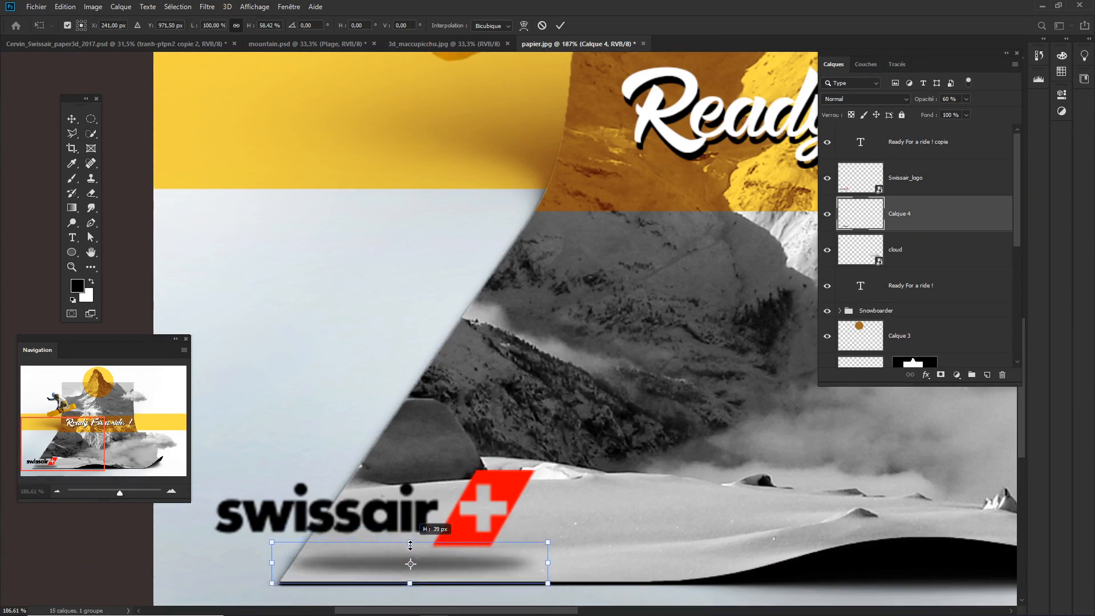
key("Return")
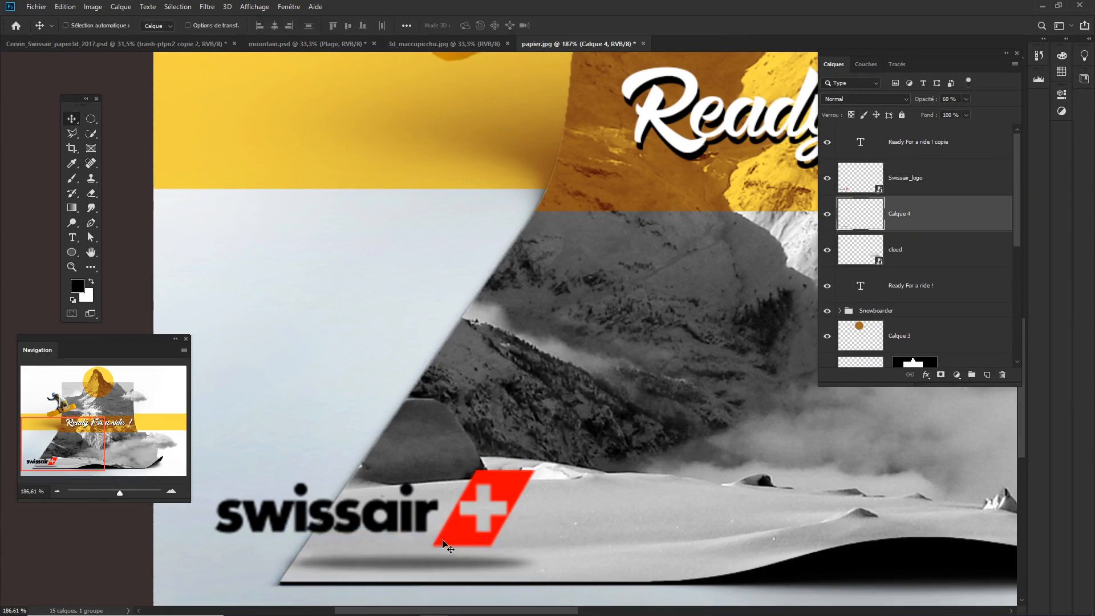
Reposition the flattened shadow under the Swissair logo and reduce its layer opacity to 42%.
scroll(447, 545, "down", 5)
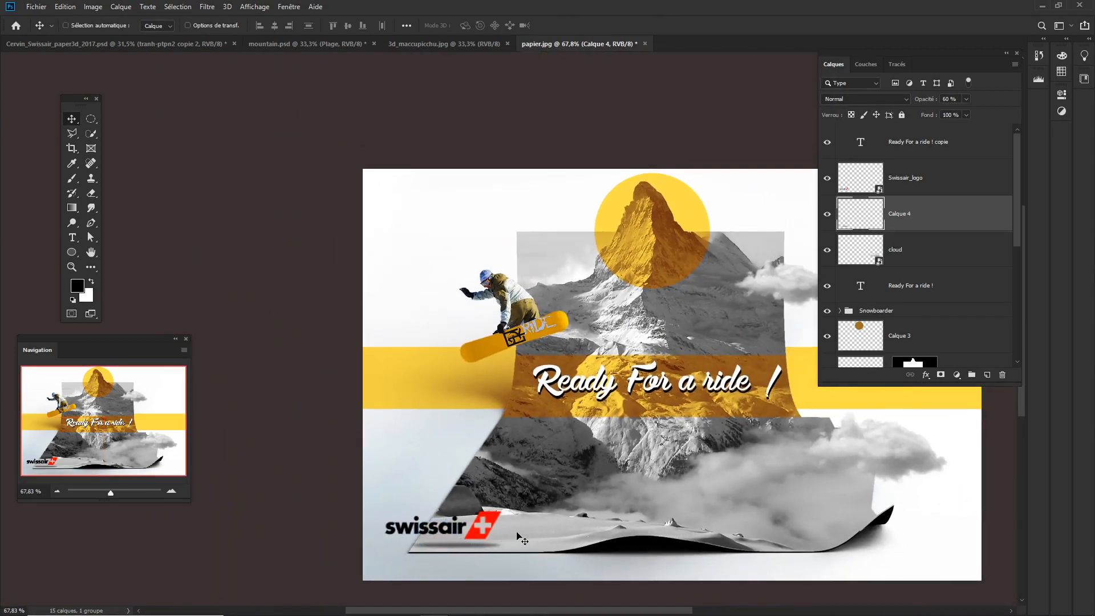
mouse_move(437, 547)
left_mouse_down()
mouse_move(409, 537)
mouse_move(450, 533)
left_mouse_up()
scroll(484, 531, "up", 3)
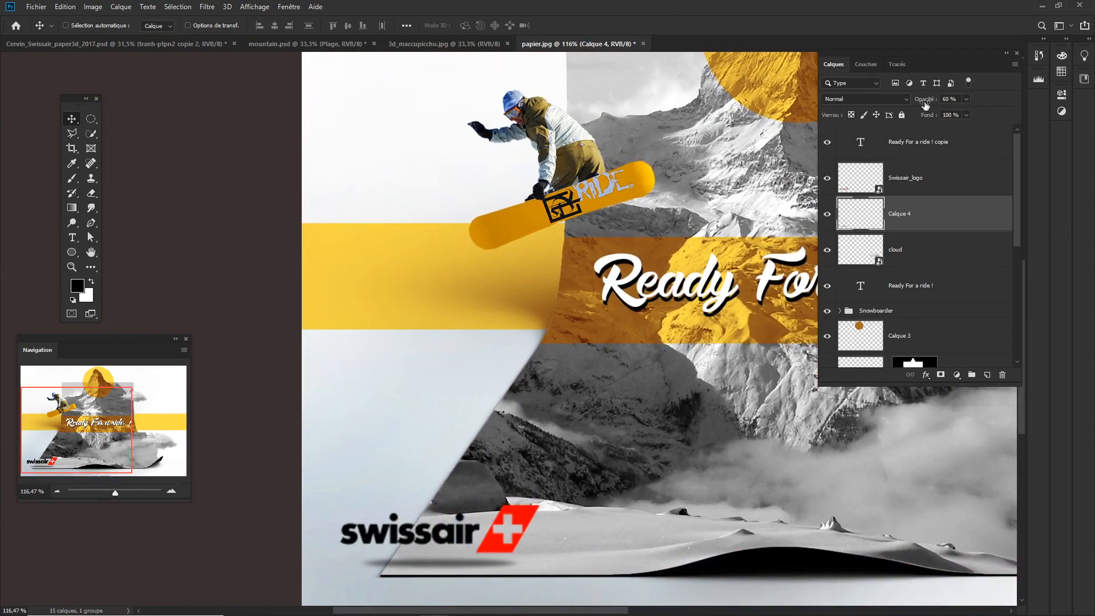
left_click_drag(925, 105, 914, 104)
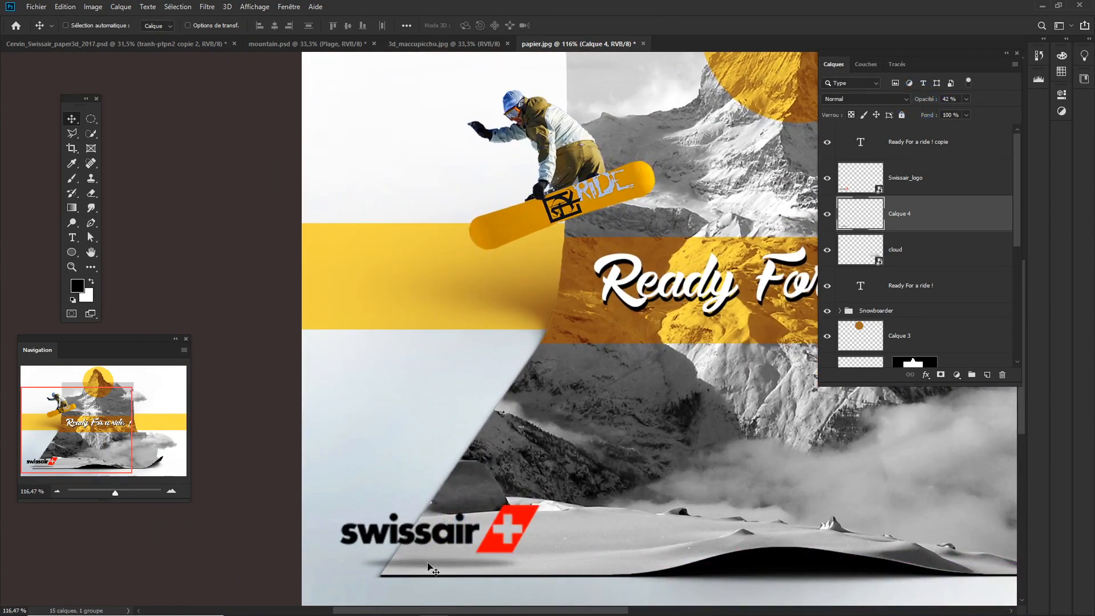
mouse_move(429, 565)
left_mouse_down()
mouse_move(452, 562)
mouse_move(438, 566)
left_mouse_up()
Select the part of the shadow extending past the paper's left edge with the Polygonal Lasso and shift it slightly downward.
key("l")
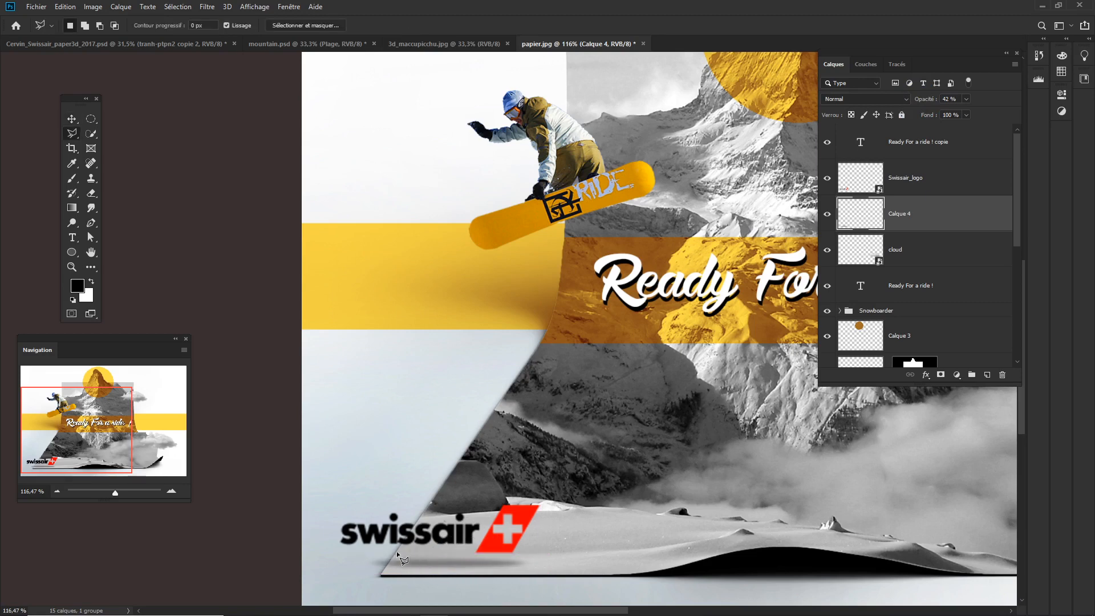
left_click(398, 553)
left_click(380, 576)
left_click(345, 574)
double_click(340, 537)
left_click(377, 565, "ctrl")
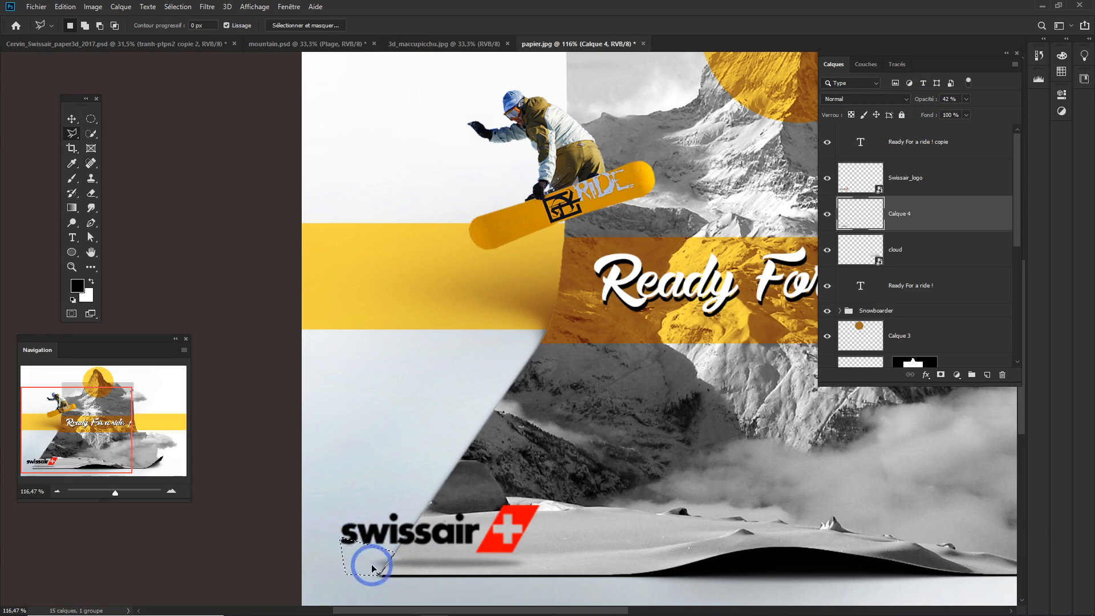
left_click_drag(378, 565, 374, 571)
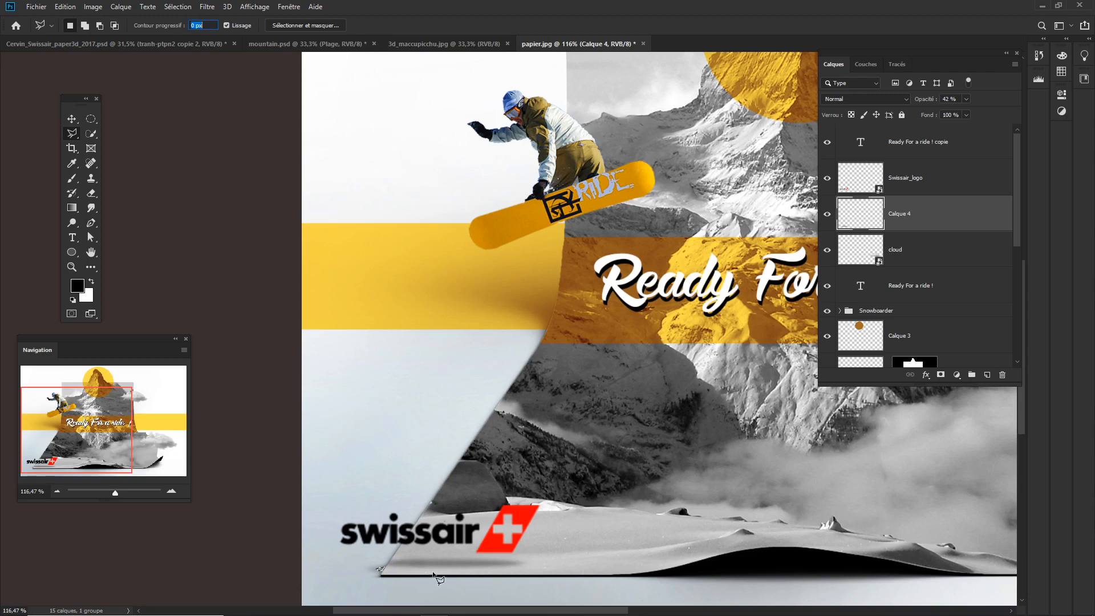
left_click(427, 557)
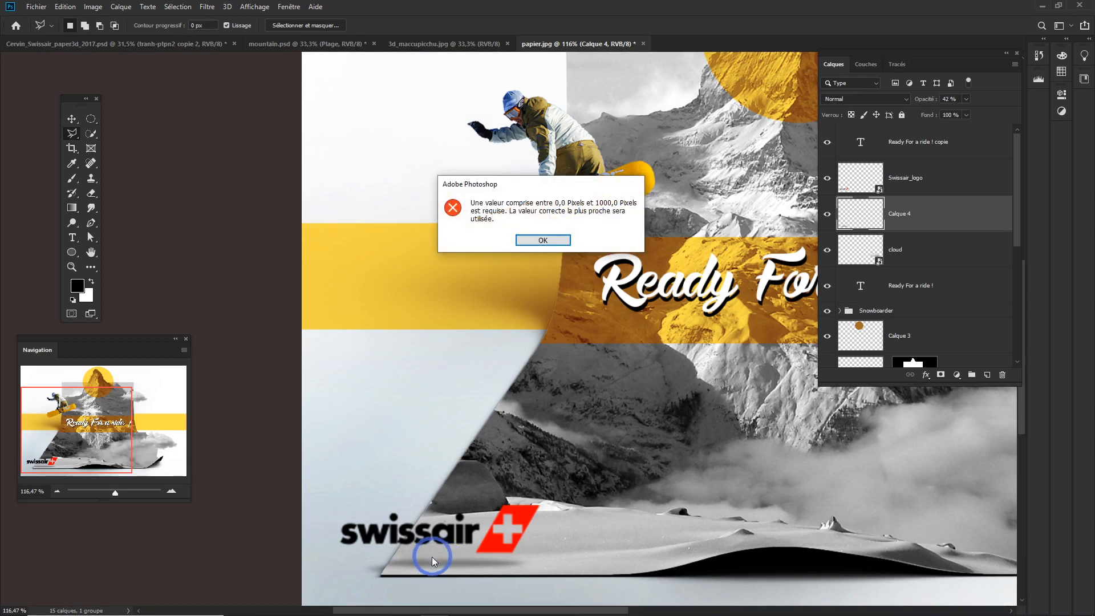
left_click(560, 238)
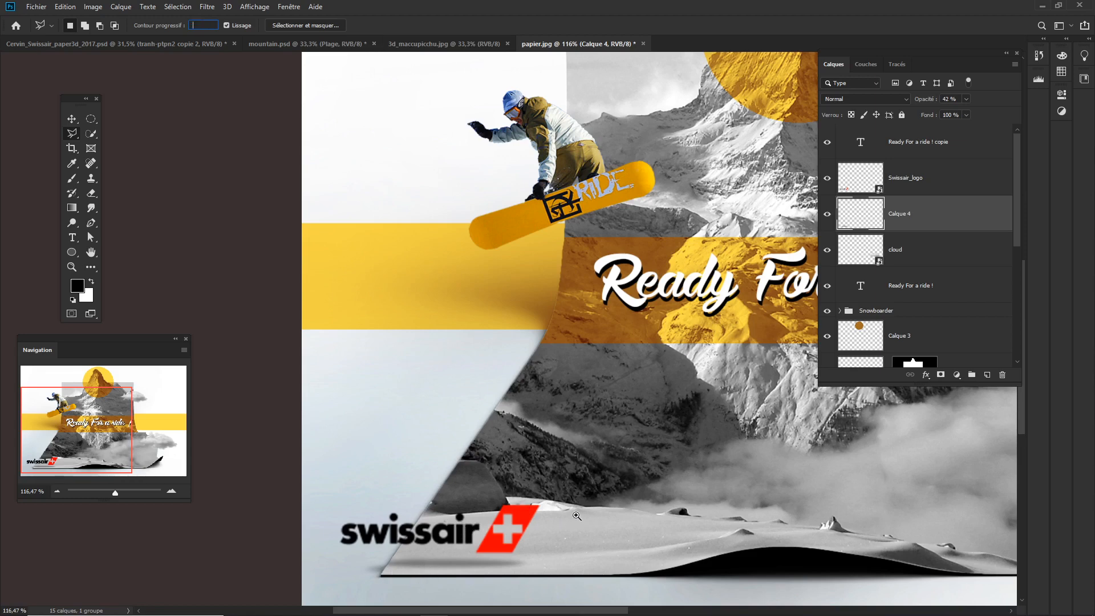
left_click(504, 534)
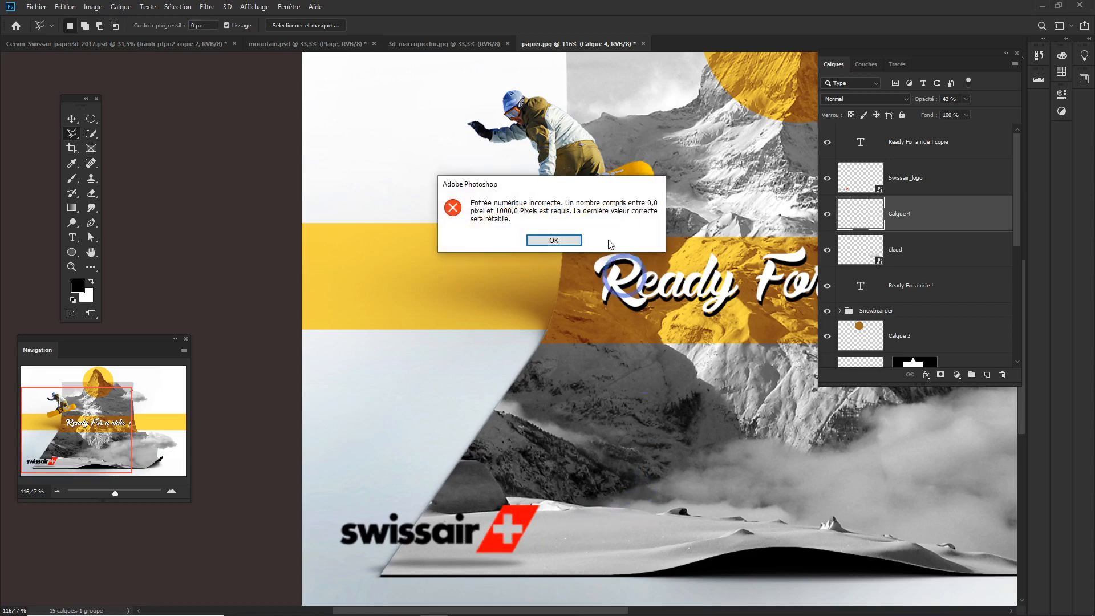
left_click(560, 238)
type("v")
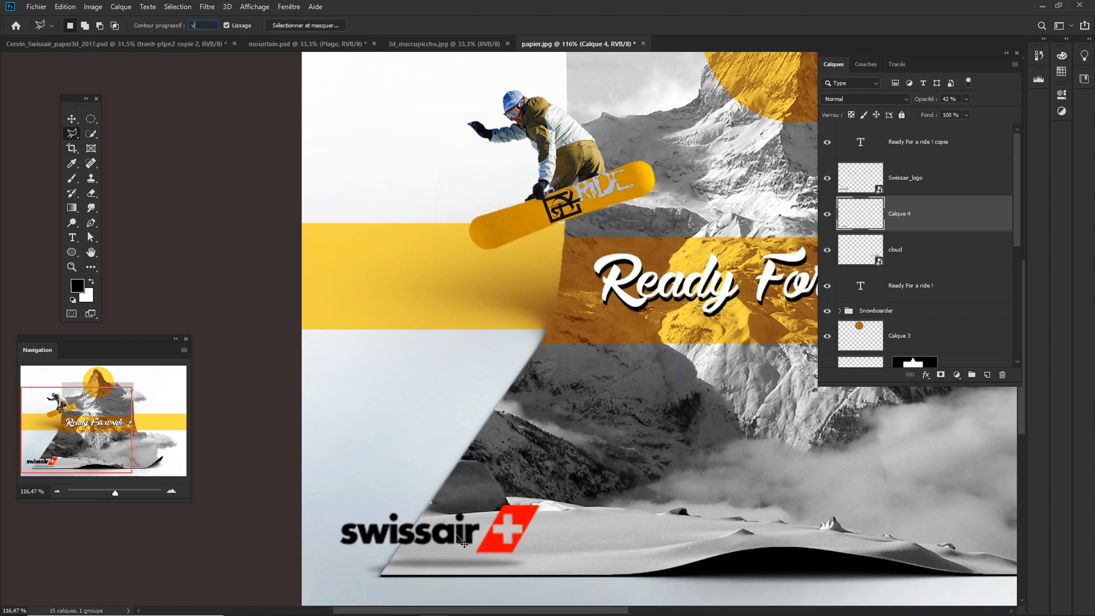
left_click(461, 544)
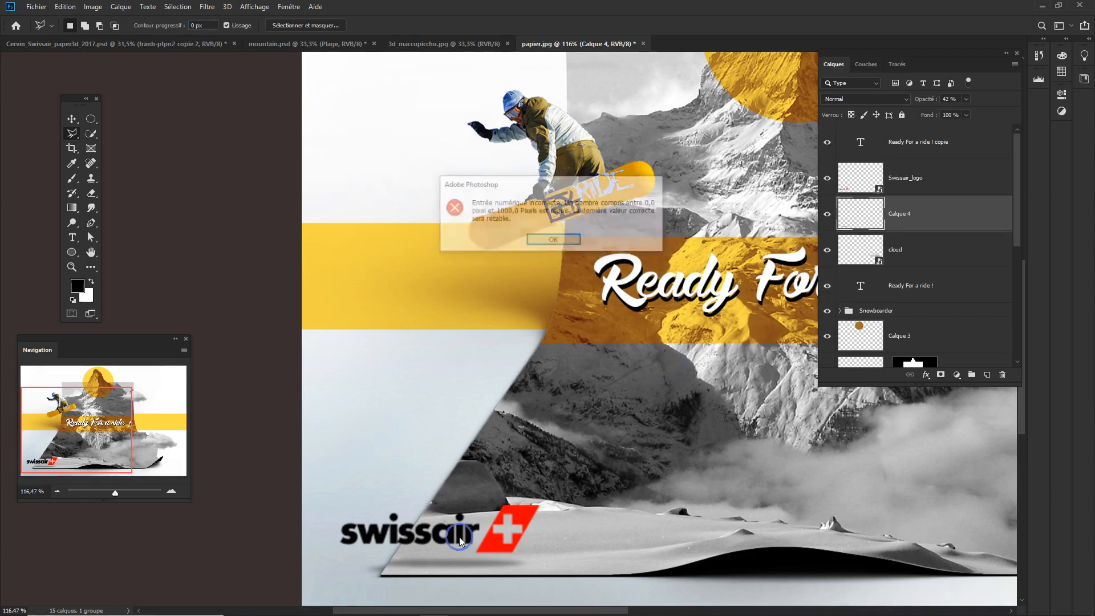
left_click(564, 238)
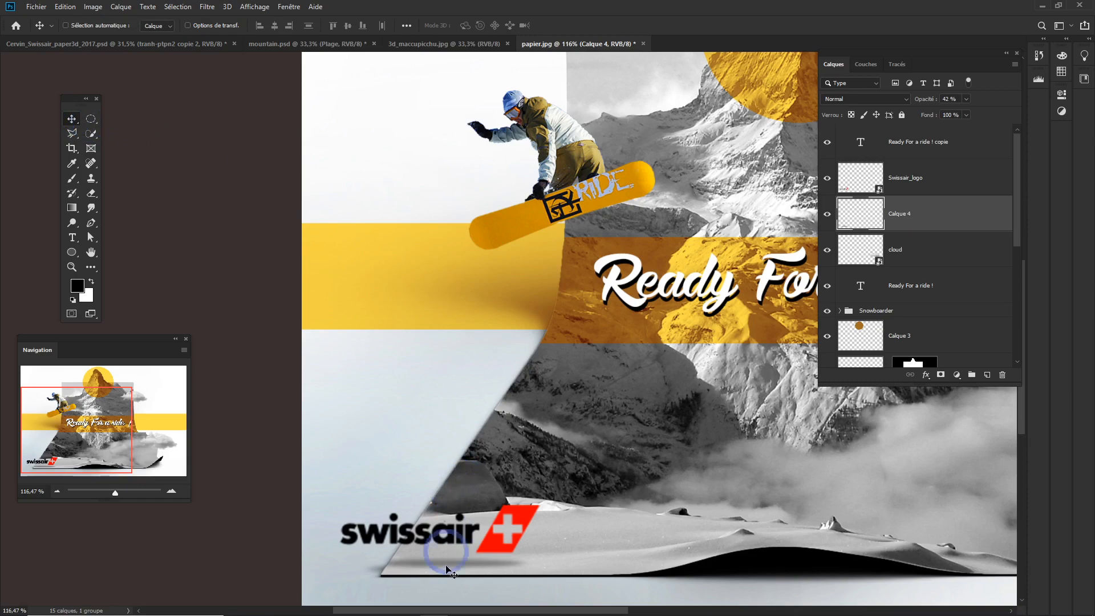
Move the Swissair logo slightly down and to the right, closer to its shadow.
left_click(445, 533, "ctrl")
left_click_drag(516, 533, 524, 540)
Isolate the cut-out paper layer to examine the folds at its right corner, and restore the other layers' visibility.
scroll(599, 534, "right", 10)
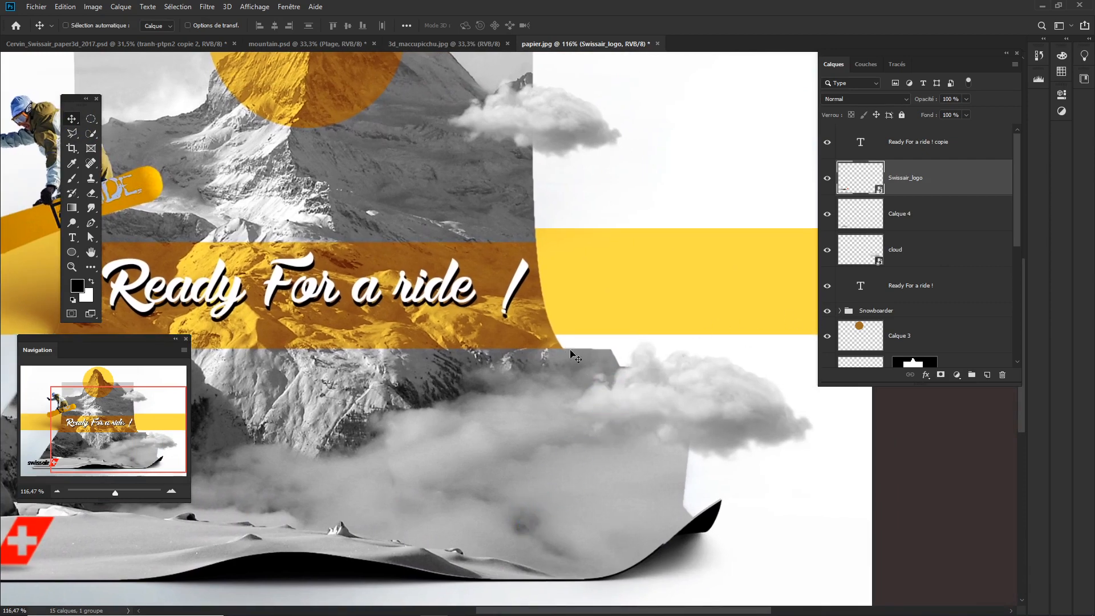
left_click_drag(1016, 230, 1009, 334)
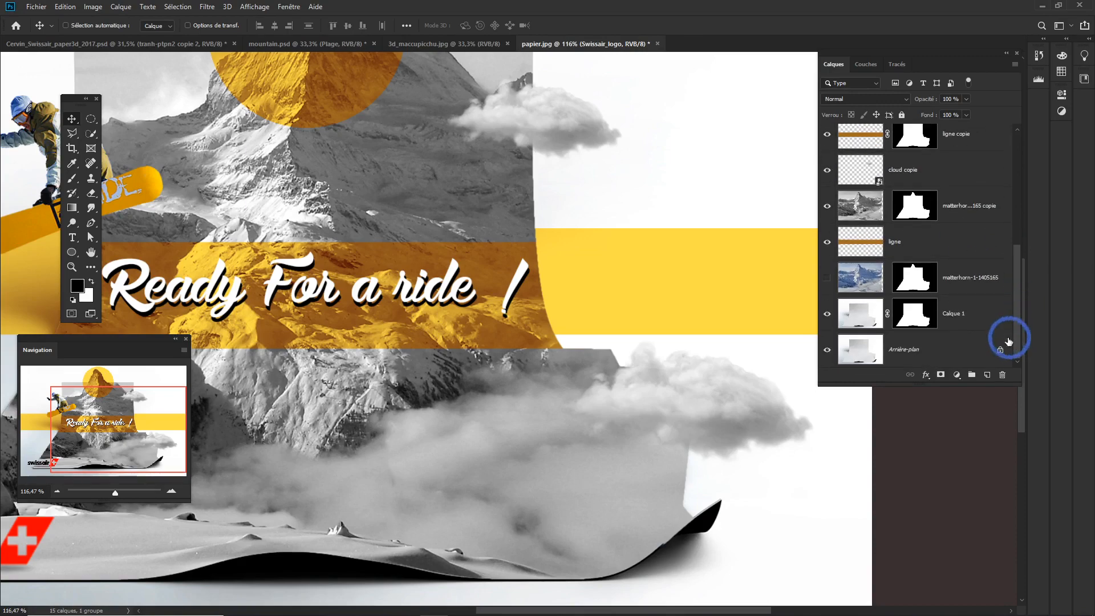
left_click(828, 314, "alt")
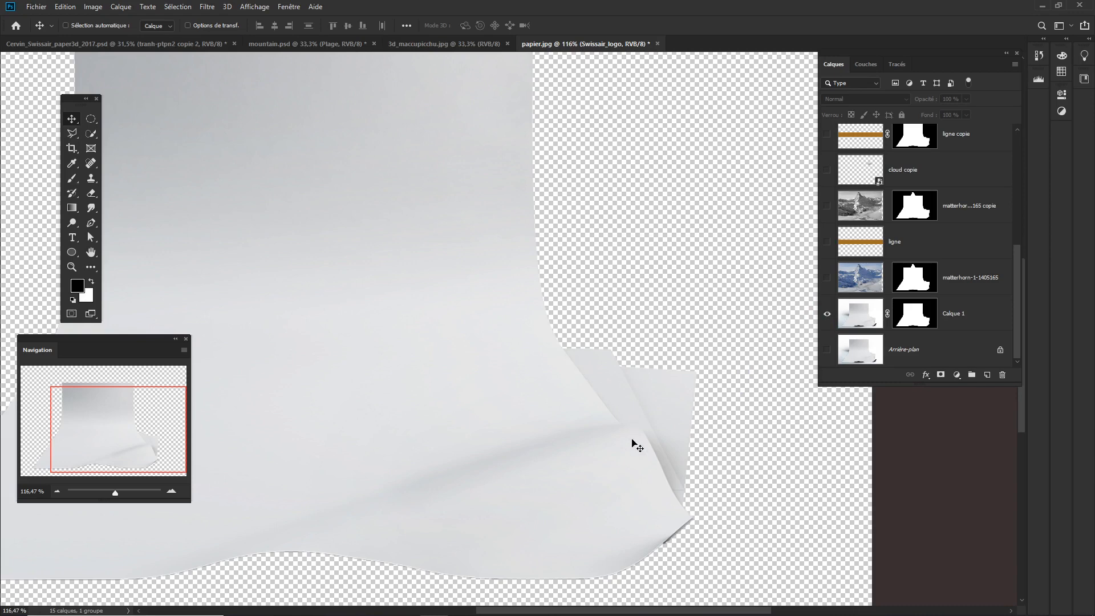
left_click(828, 314, "alt")
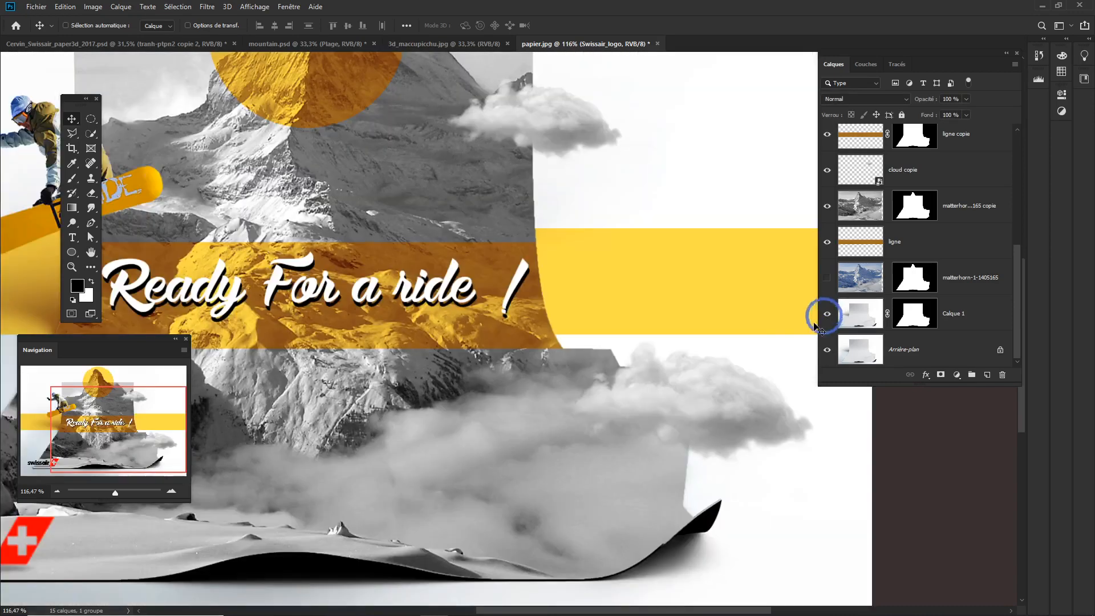
Move the lower cloud up over the yellow band, off the paper's right fold, and add a new layer above the grayscale mountain layer.
left_click(684, 392, "ctrl")
left_click_drag(684, 392, 750, 299)
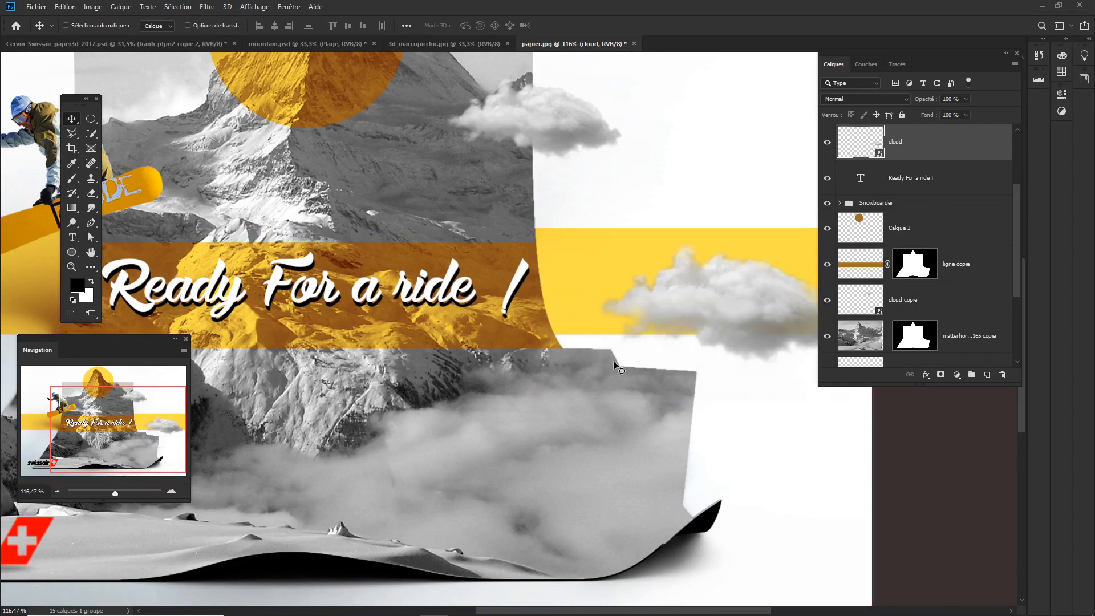
scroll(599, 359, "up", 1)
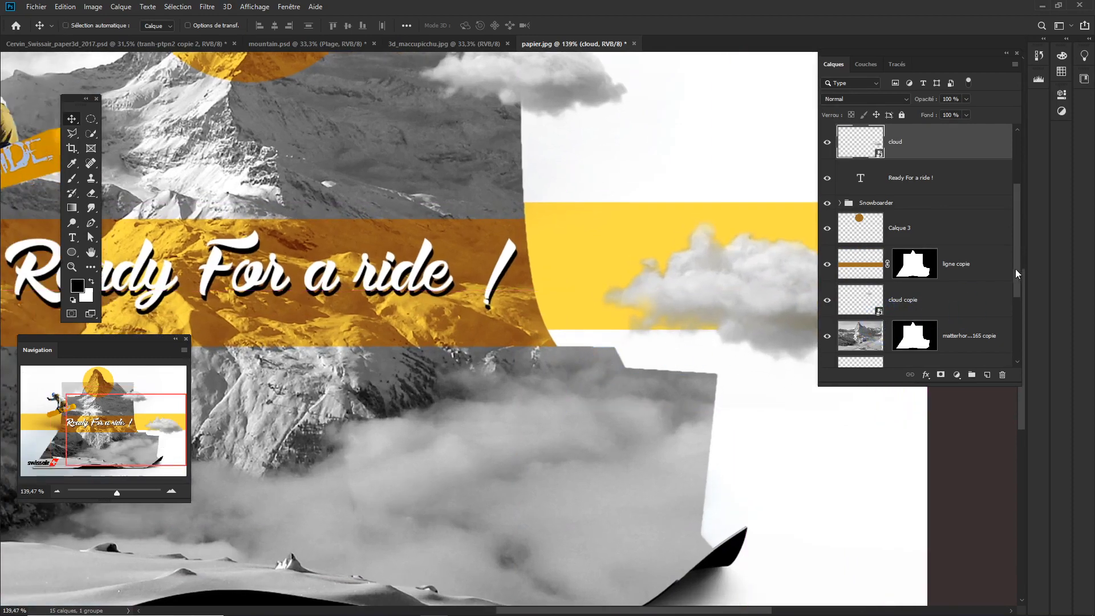
left_click_drag(1015, 273, 1016, 295)
left_click(866, 298)
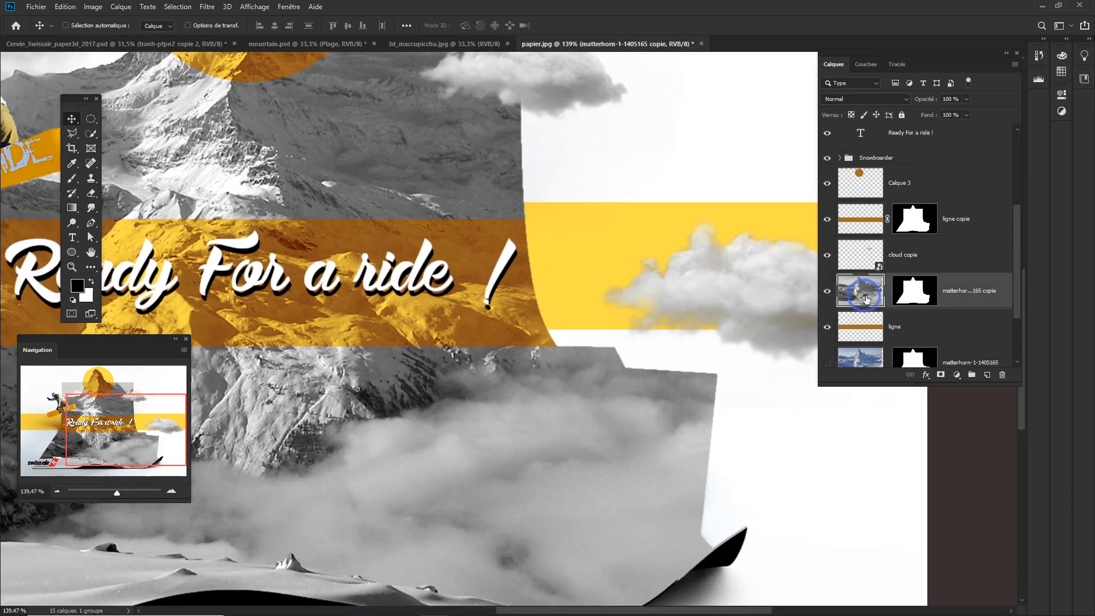
left_click(987, 375)
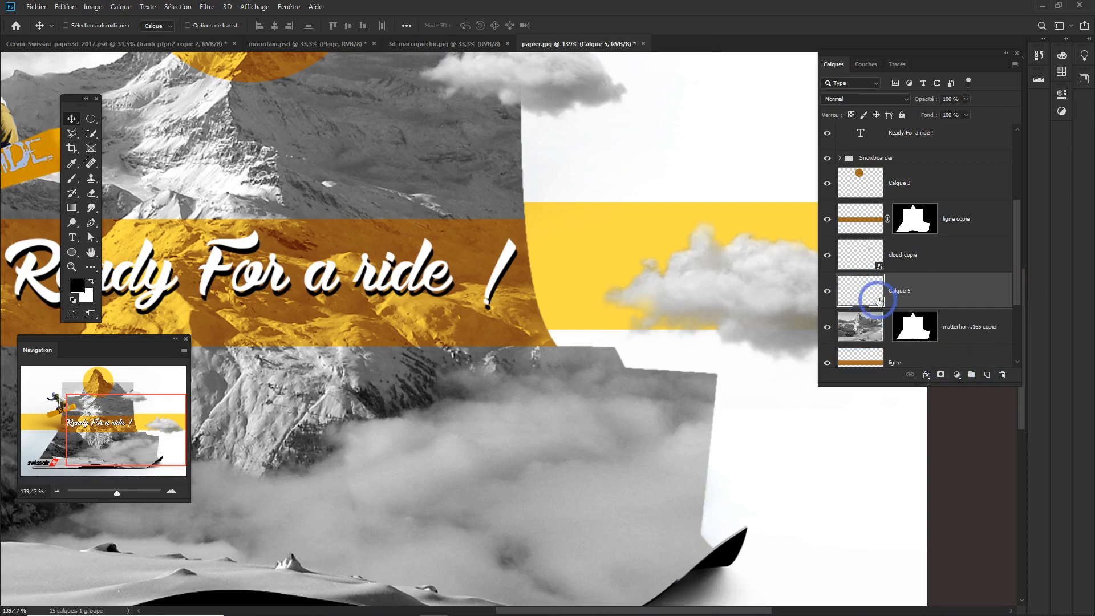
Outline the folded-back area at the paper's right edge, from the yellow band to the curled corner, with a Polygonal Lasso selection.
left_click(74, 136)
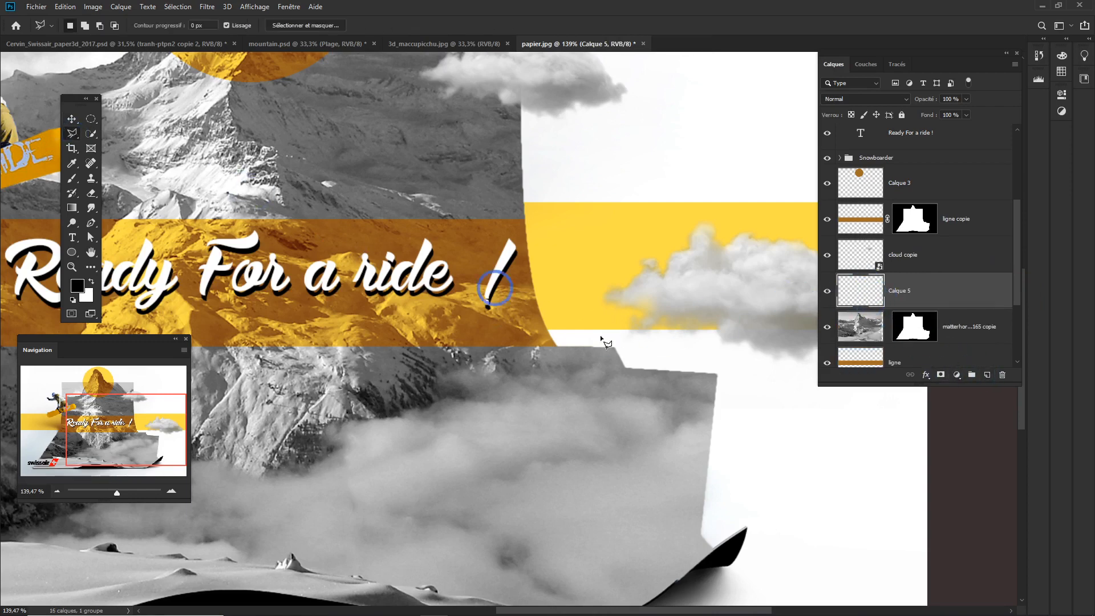
left_click(557, 344)
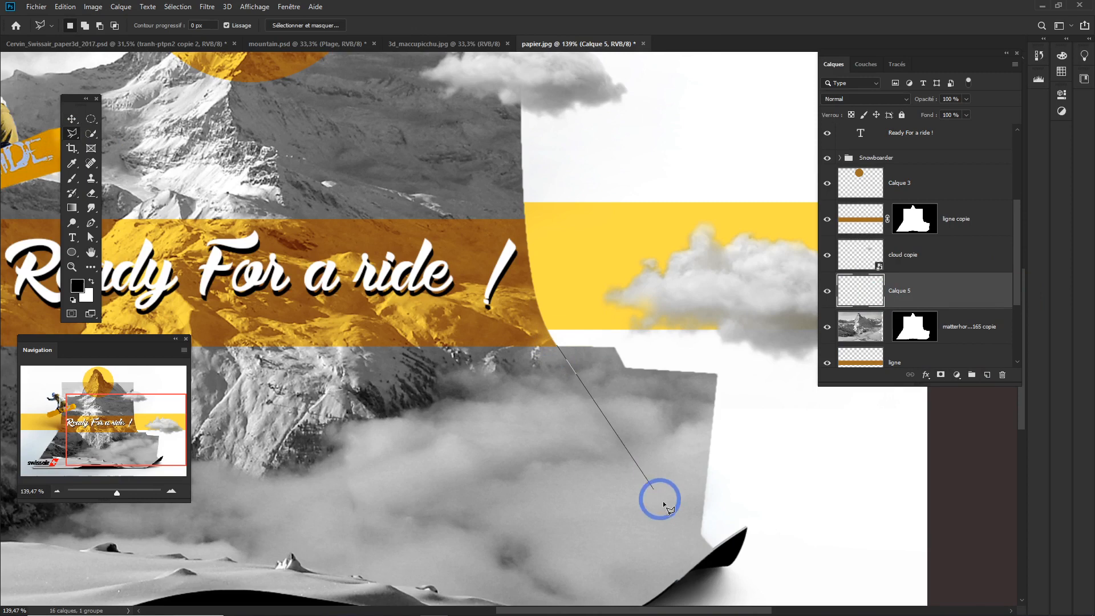
left_click(706, 541)
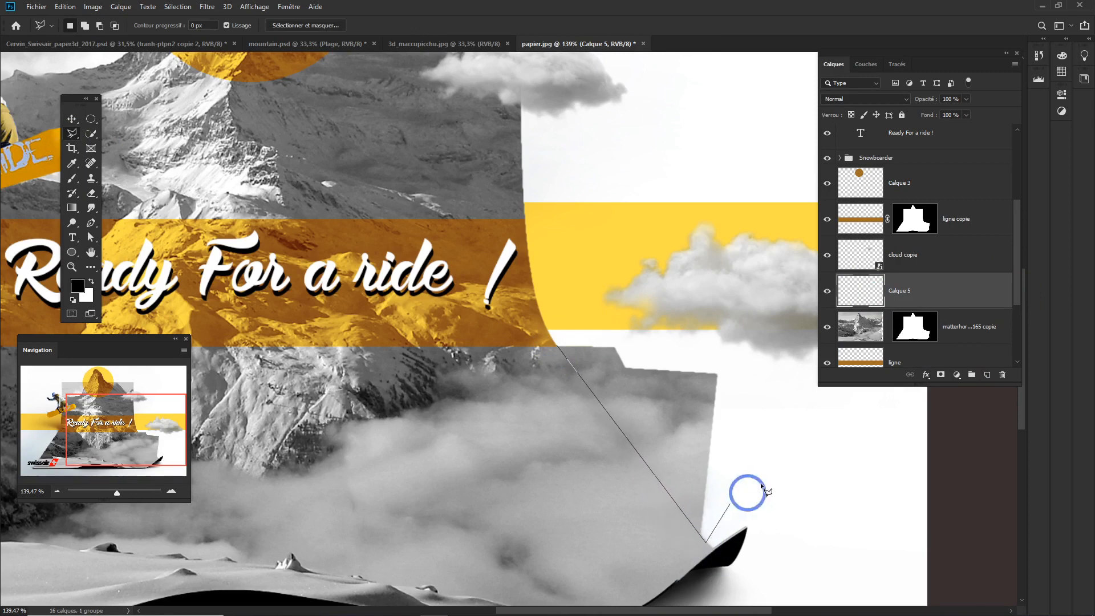
left_click(768, 471)
left_click(734, 362)
left_click(558, 334)
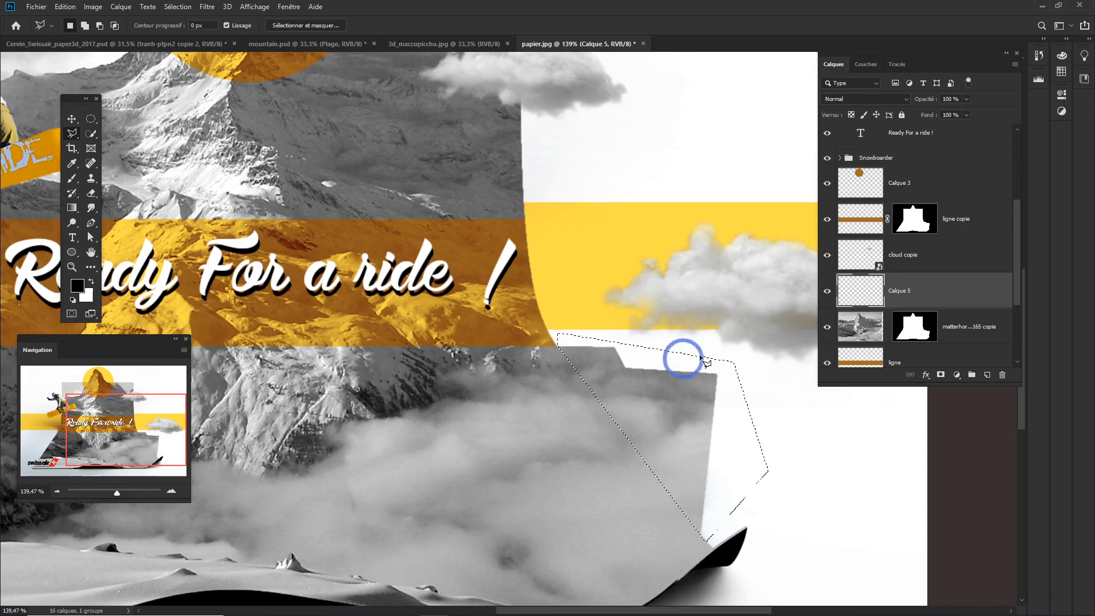
Set up a soft black brush at 143 px with 0% hardness for shading the fold.
left_click(81, 181)
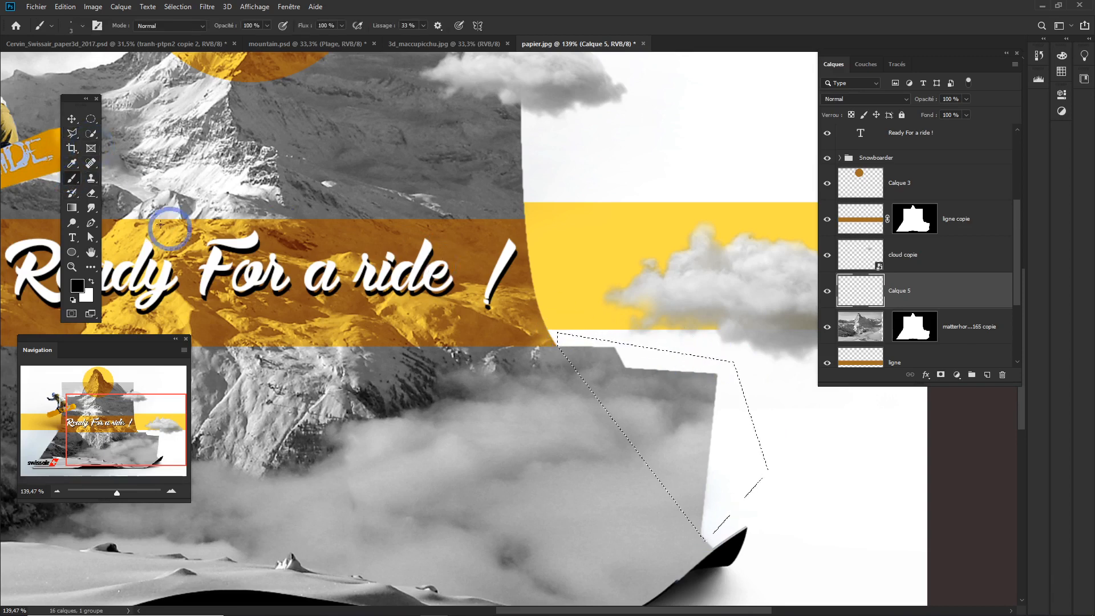
right_click(605, 370, "alt")
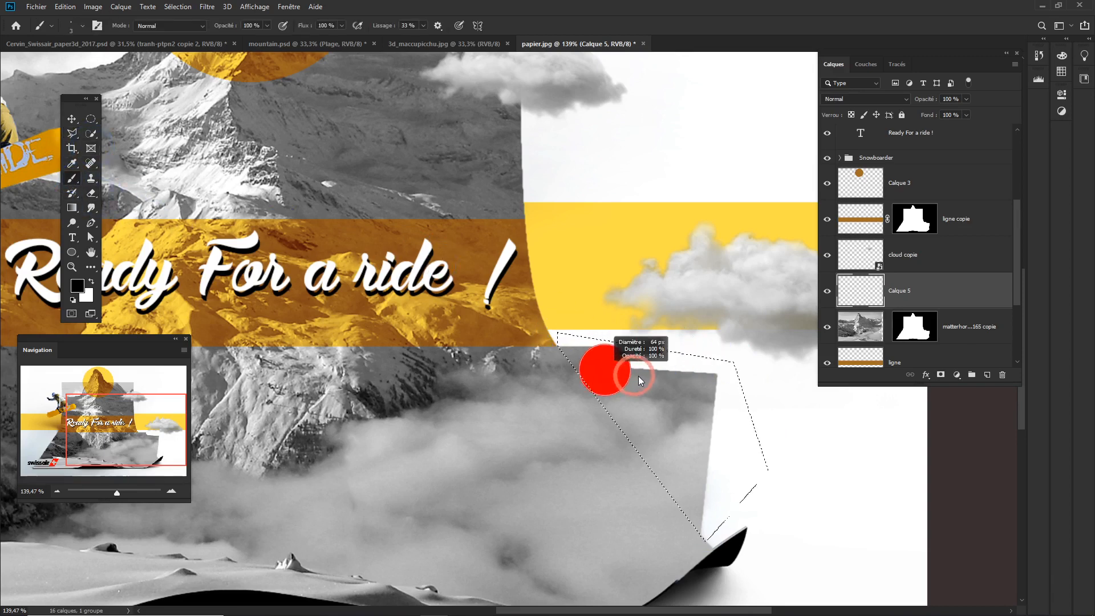
mouse_move(638, 375)
left_mouse_down()
mouse_move(643, 120)
mouse_move(666, 123)
left_mouse_up()
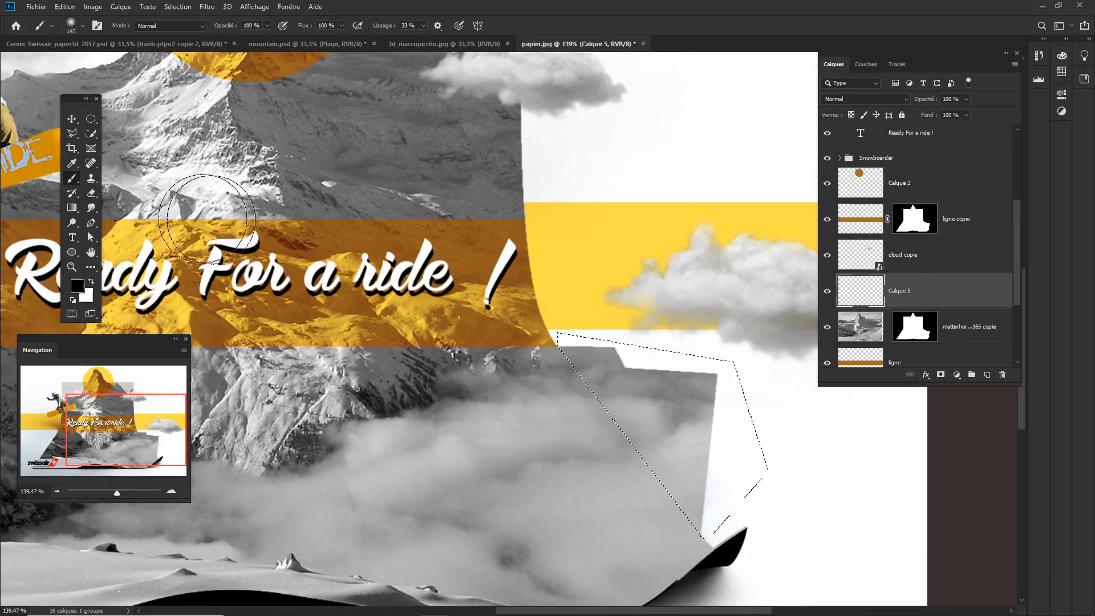
right_click(595, 268)
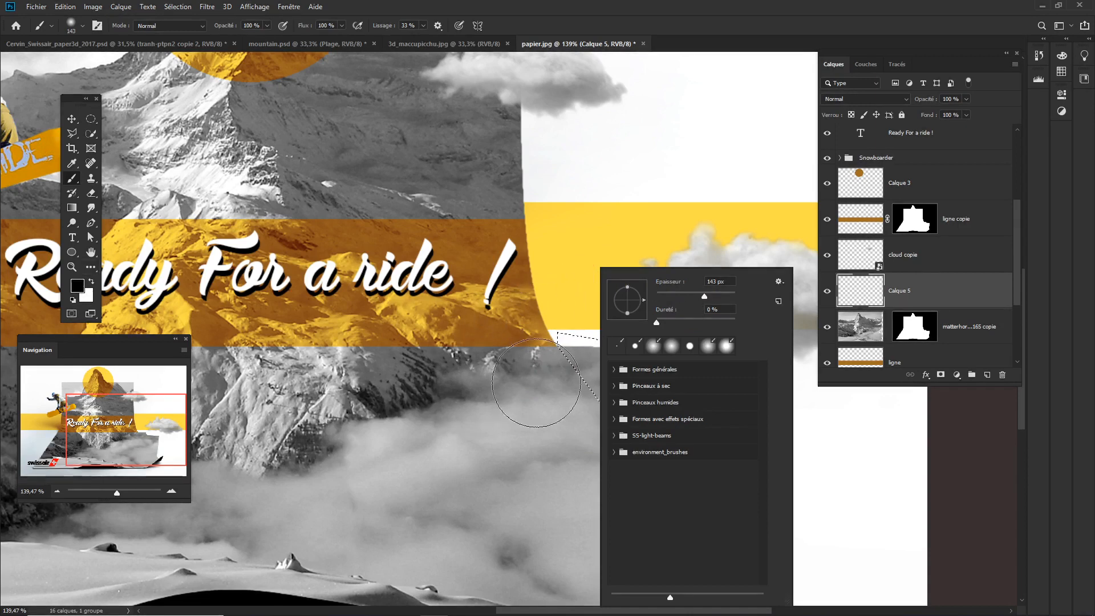
left_click(525, 411)
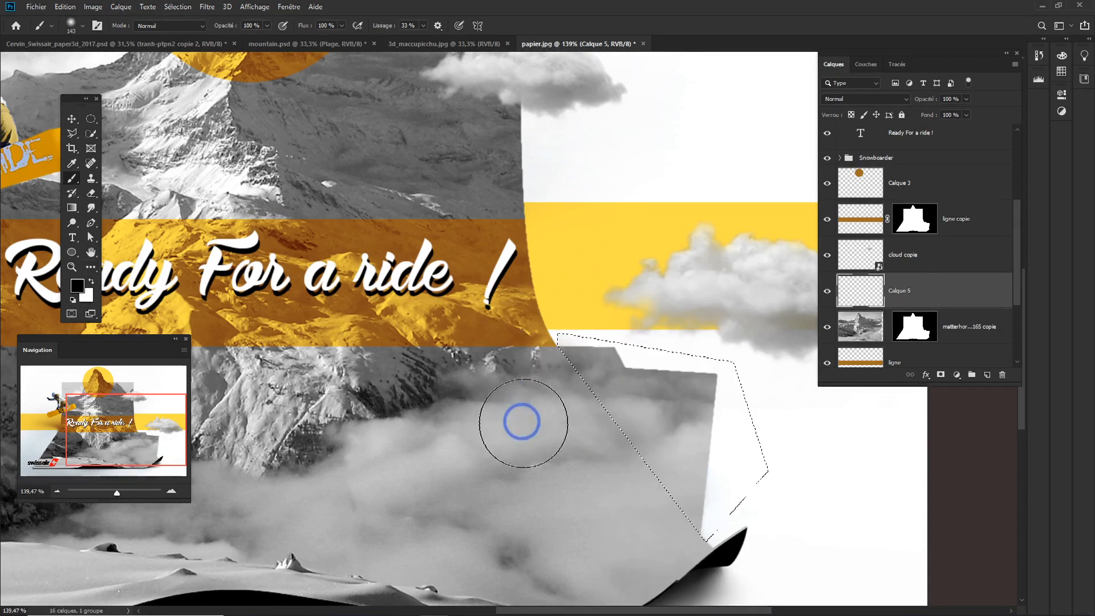
left_click(651, 569, "shift")
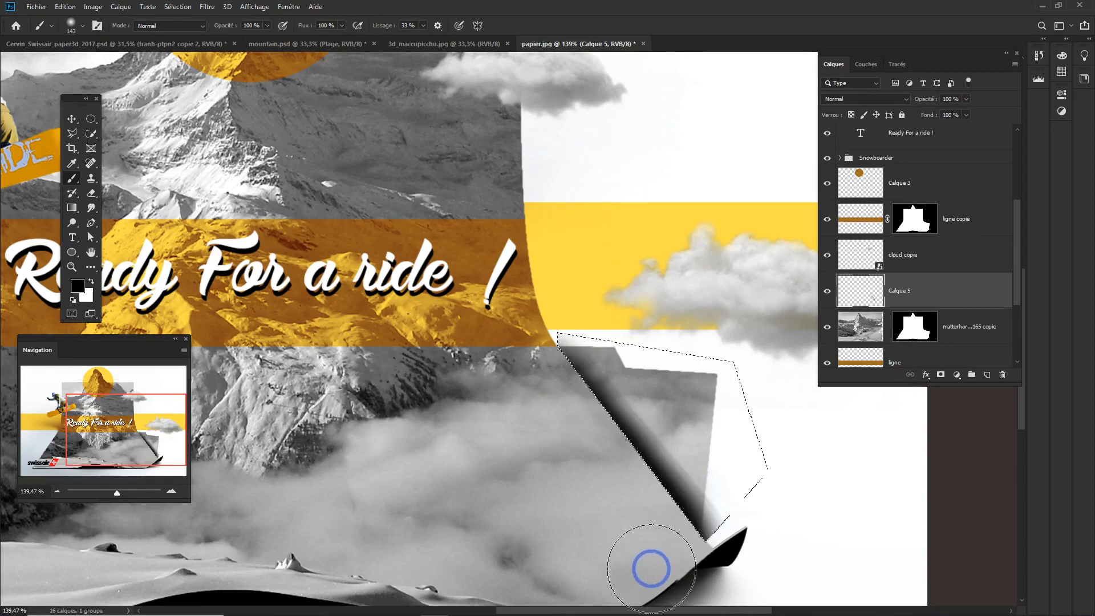
key("ctrl+z")
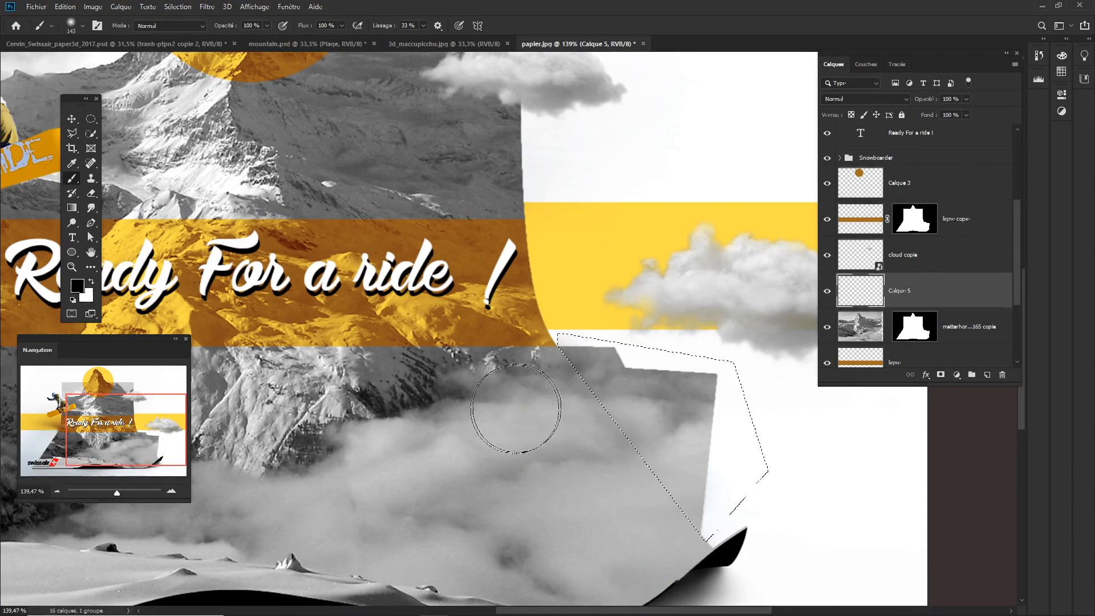
Paint a soft black shadow along the paper's right fold with a 115 px brush, and set its layer opacity to 56%.
left_click_drag(515, 408, 501, 407)
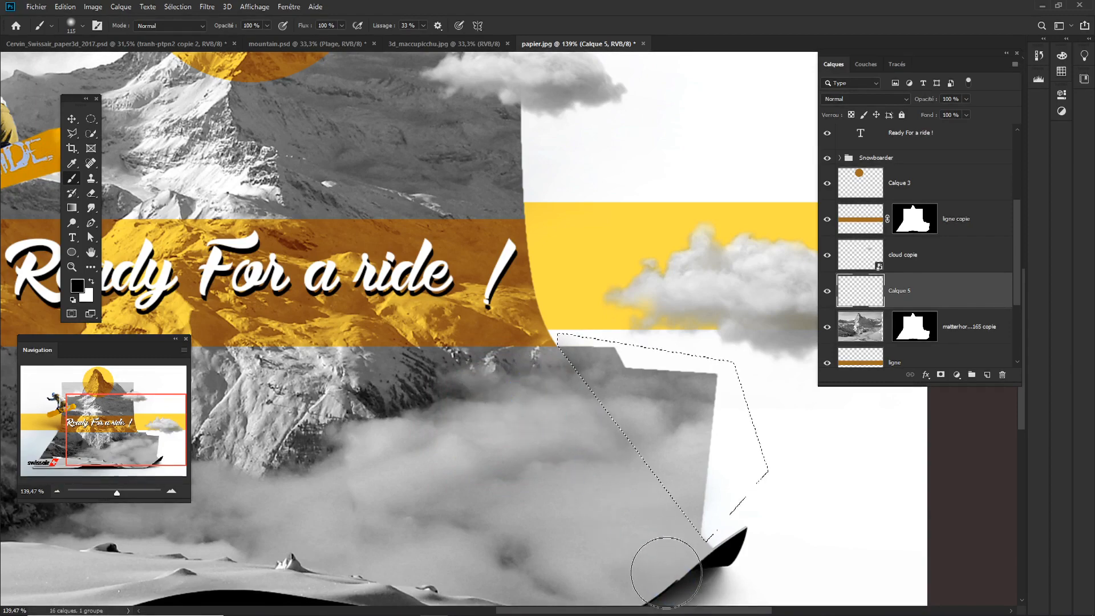
scroll(594, 486, "down", 3)
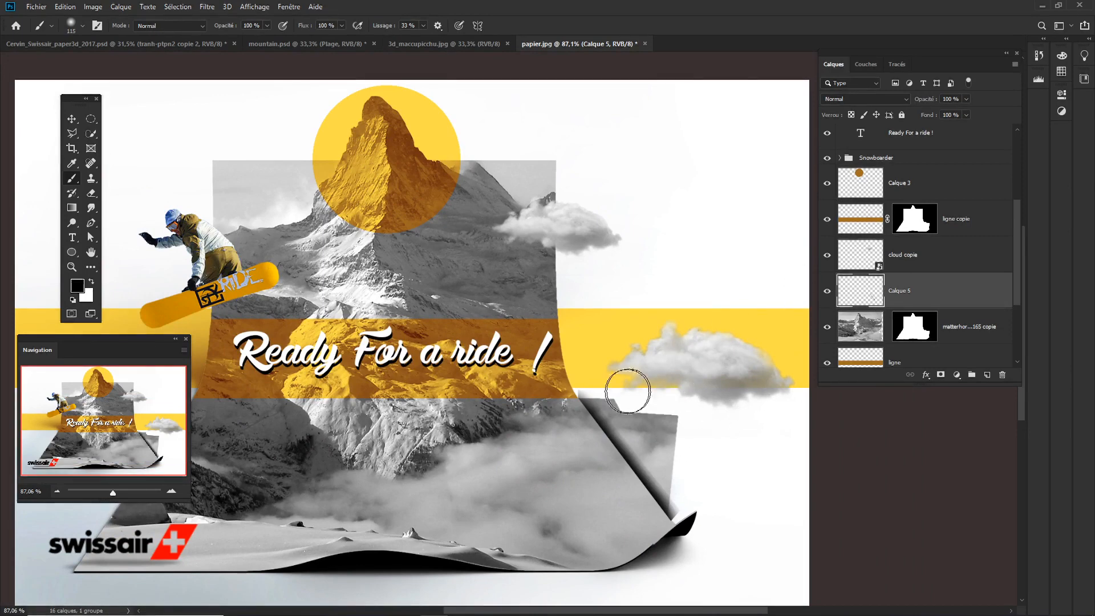
left_click_drag(928, 101, 901, 99)
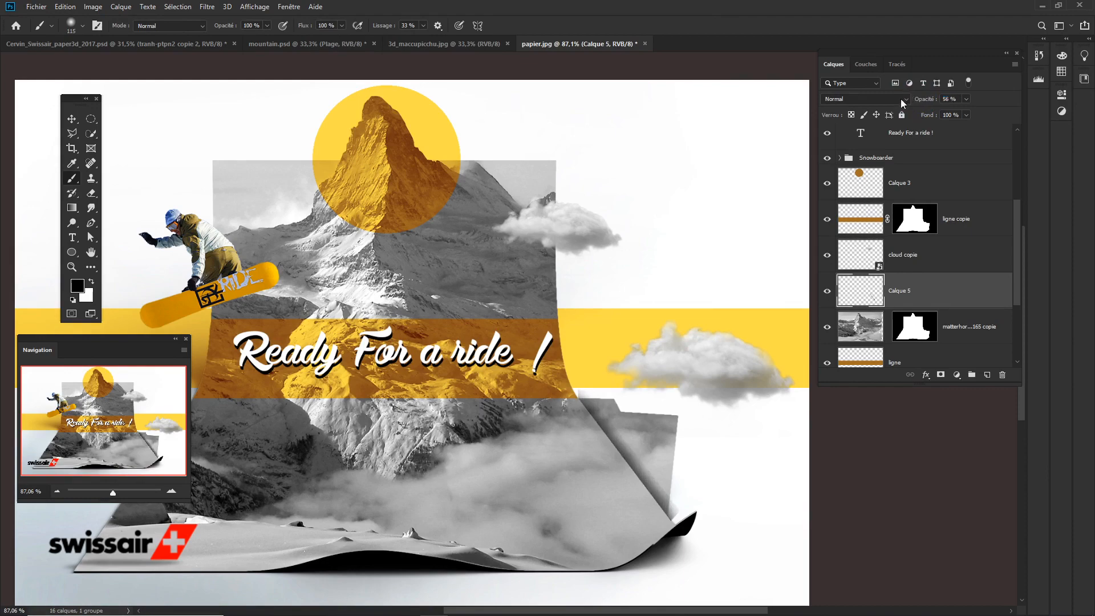
Erase the parts of the fold shadow that spill beyond the paper at the fold's upper and lower ends.
left_click_drag(576, 502, 615, 509)
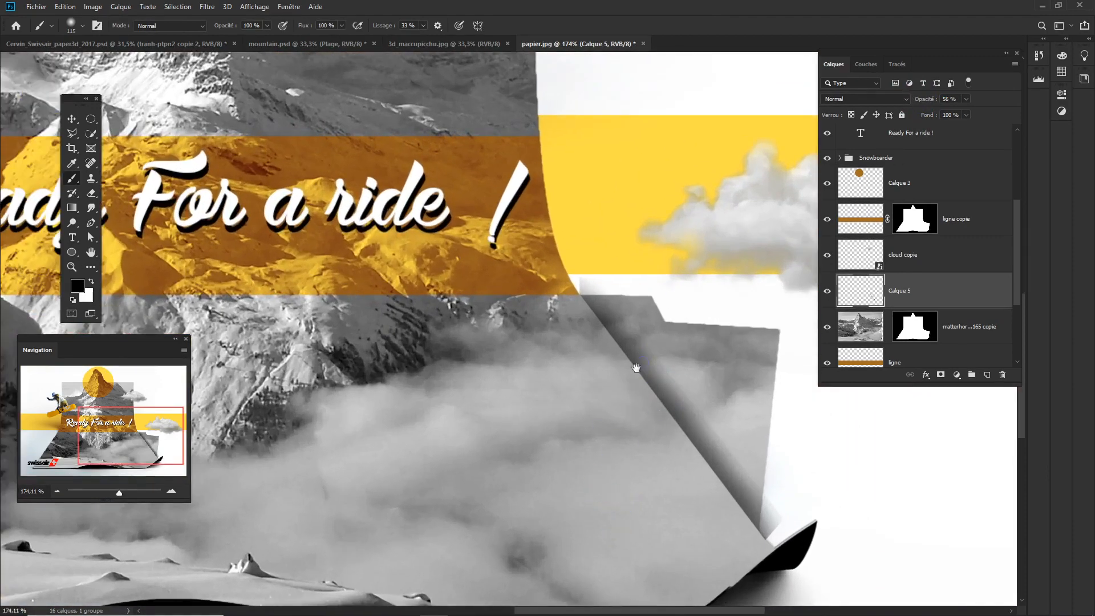
left_click_drag(587, 260, 524, 327)
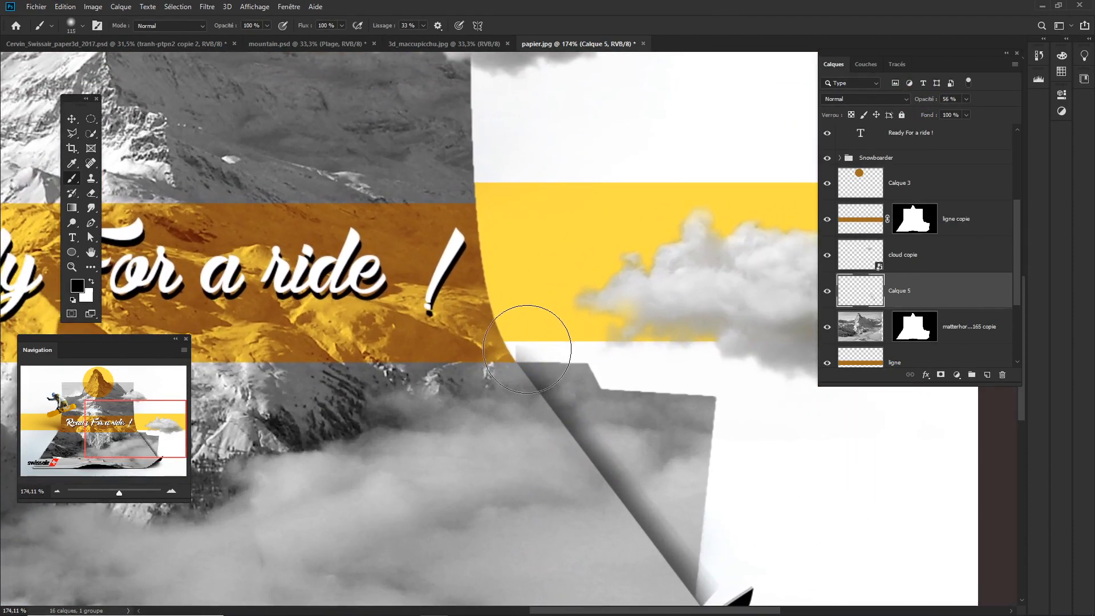
key("e")
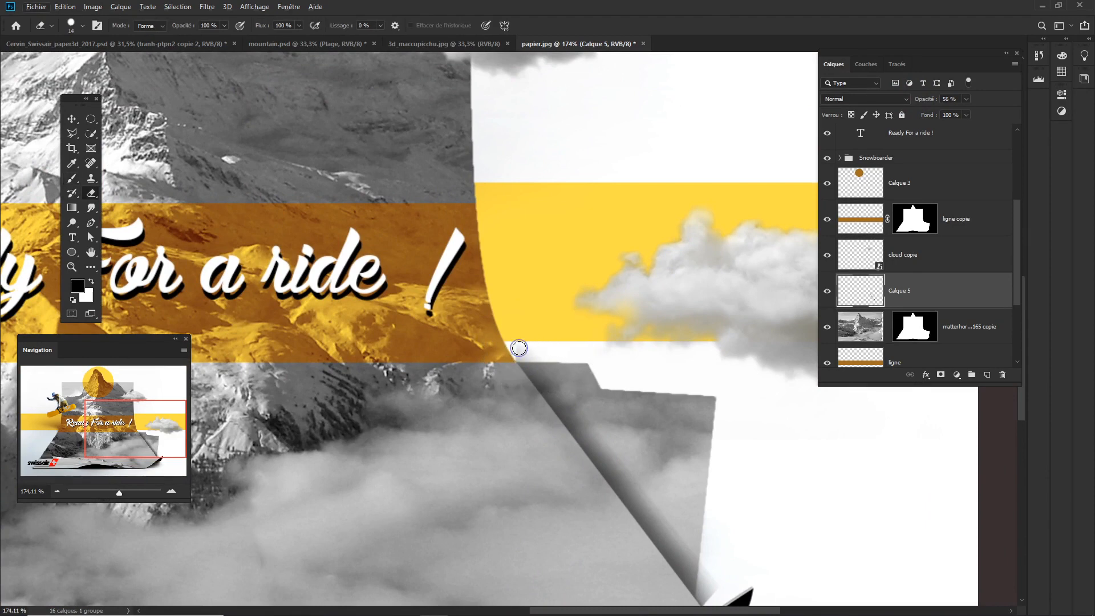
left_click(531, 352)
mouse_move(754, 489)
left_mouse_down()
mouse_move(736, 464)
mouse_move(719, 387)
left_mouse_up()
mouse_move(677, 502)
left_mouse_down()
mouse_move(674, 468)
mouse_move(669, 504)
left_mouse_up()
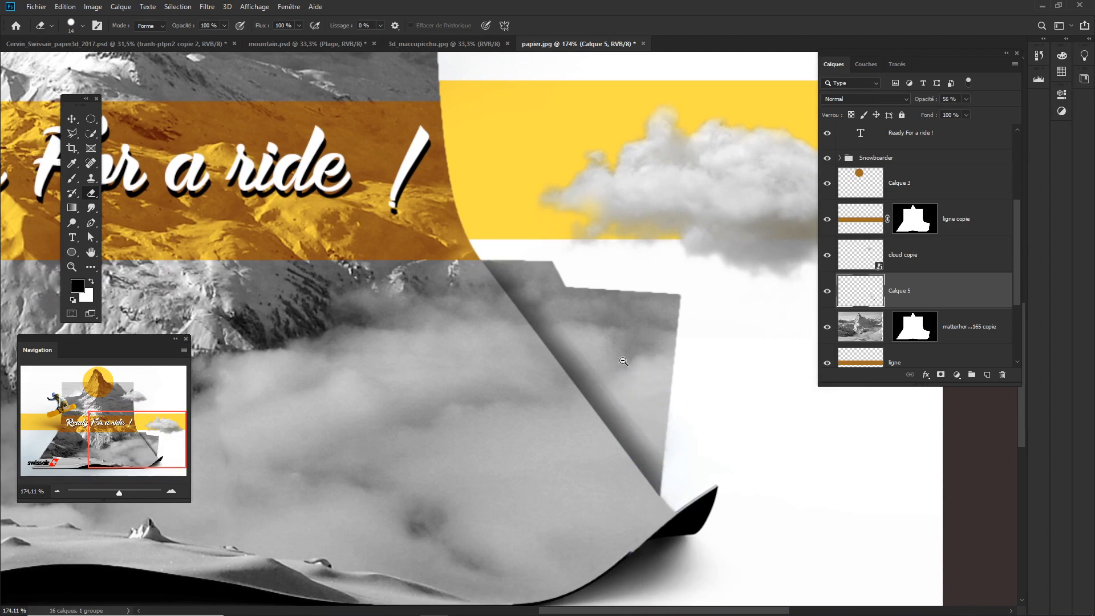
Create a layer group named Ombre sur papier and add a new layer above the fold shadow layer.
scroll(640, 451, "down", 3)
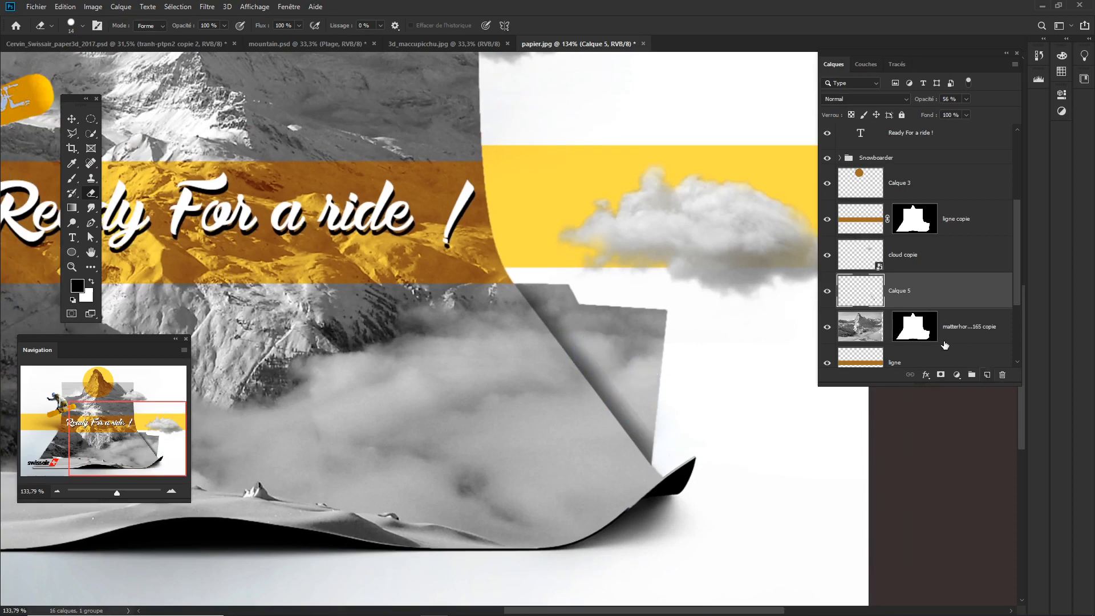
left_click(971, 376)
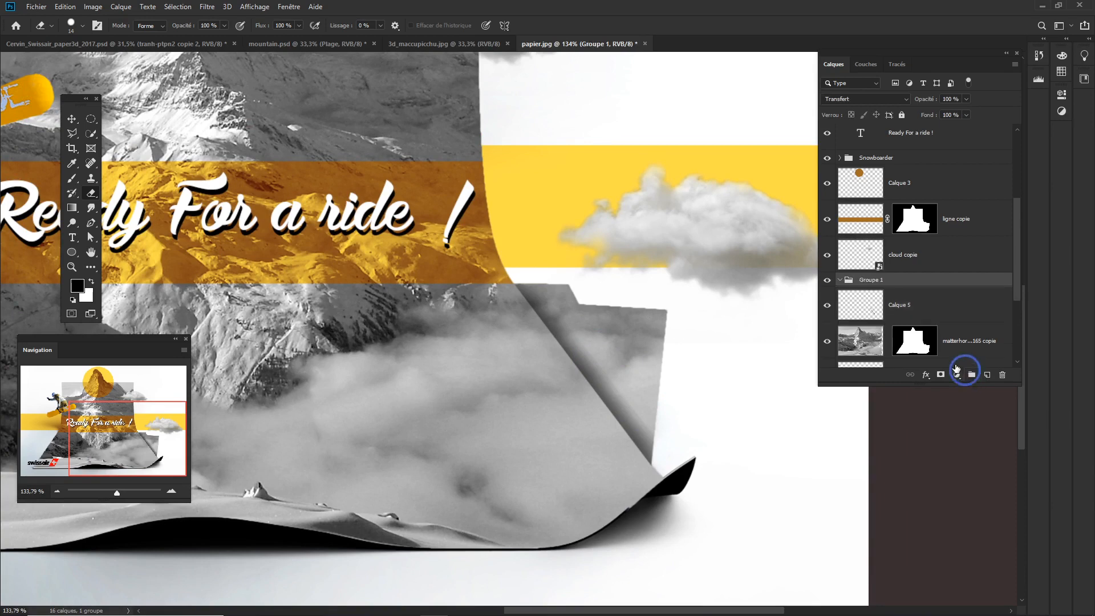
double_click(870, 280)
type("Ombre sur papier")
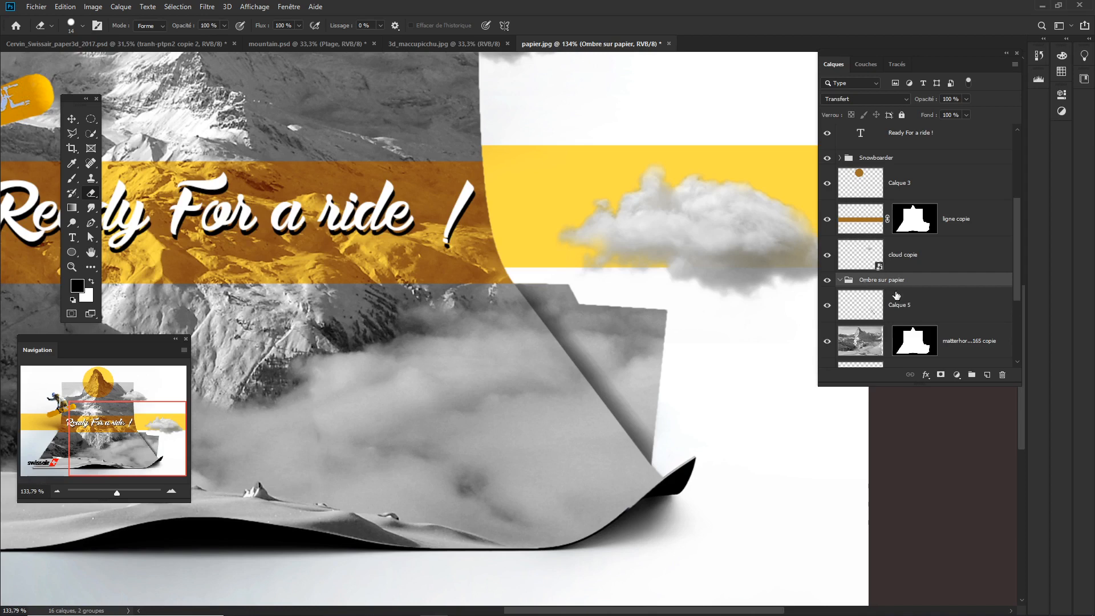
left_click(896, 294)
left_click(987, 375)
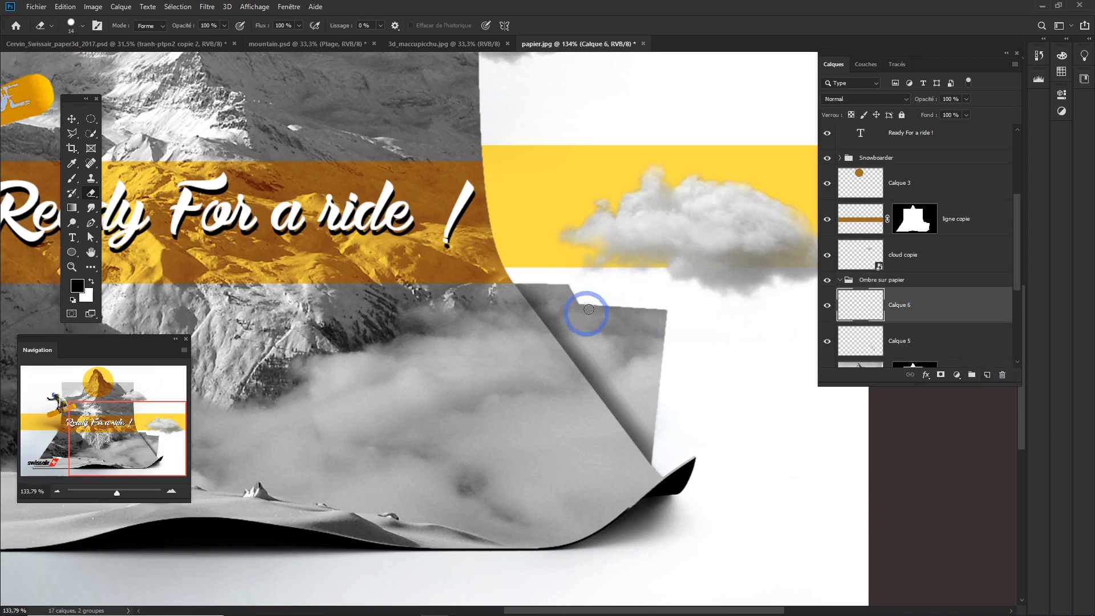
Outline the paper's rear flap, from its second fold line to just outside its outer edge, with a Polygonal Lasso selection.
key("l")
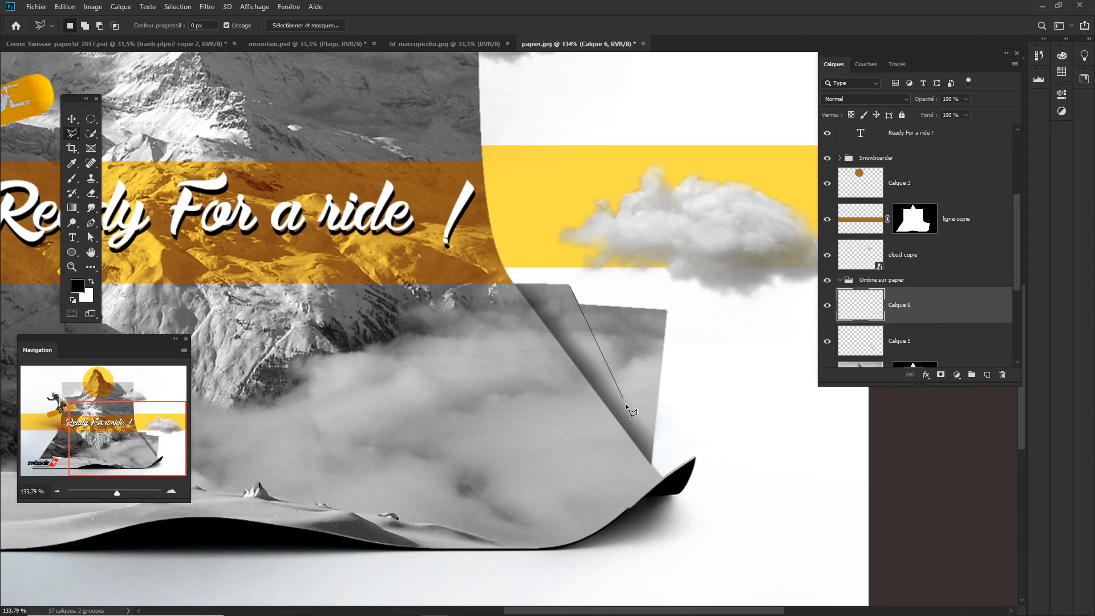
left_click(657, 456)
left_click(685, 295)
left_click(554, 282)
left_click(828, 312)
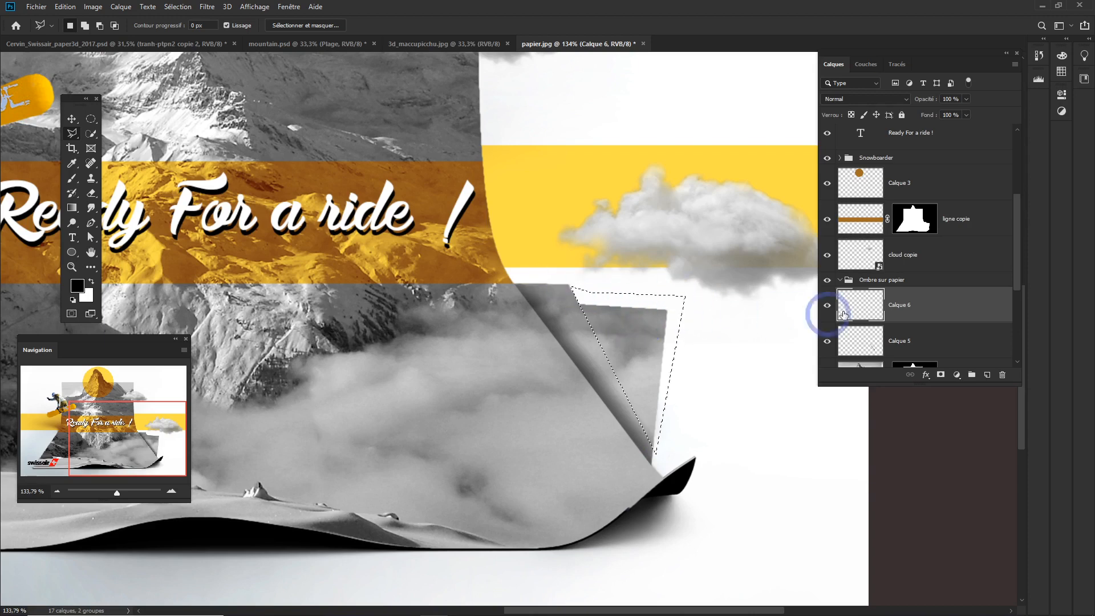
key("b")
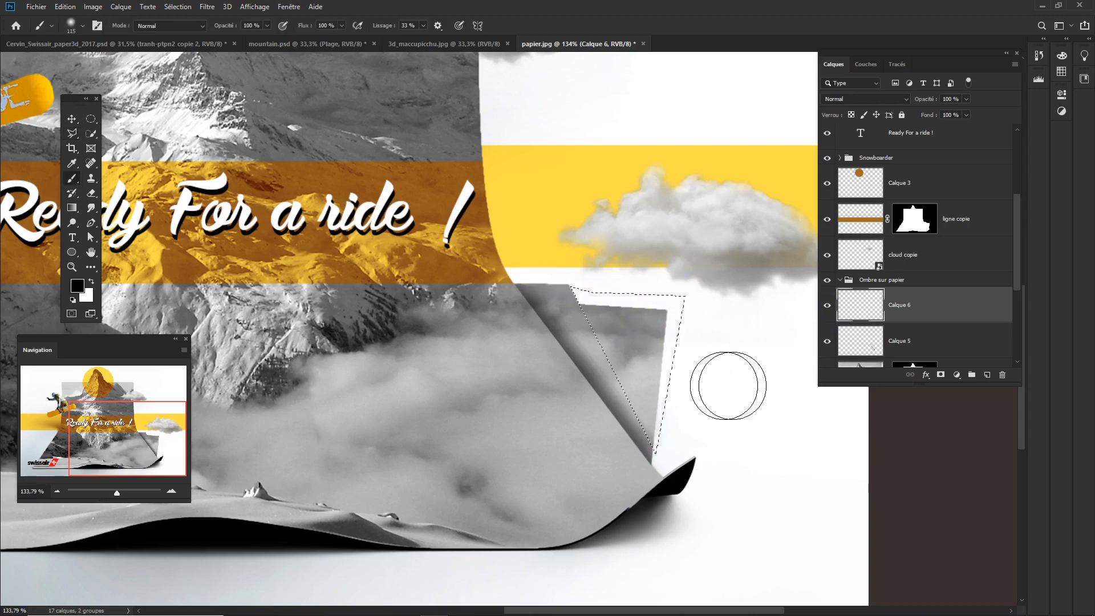
mouse_move(554, 314)
left_mouse_down()
mouse_move(535, 316)
mouse_move(565, 298)
mouse_move(631, 463)
mouse_move(562, 369)
left_mouse_up()
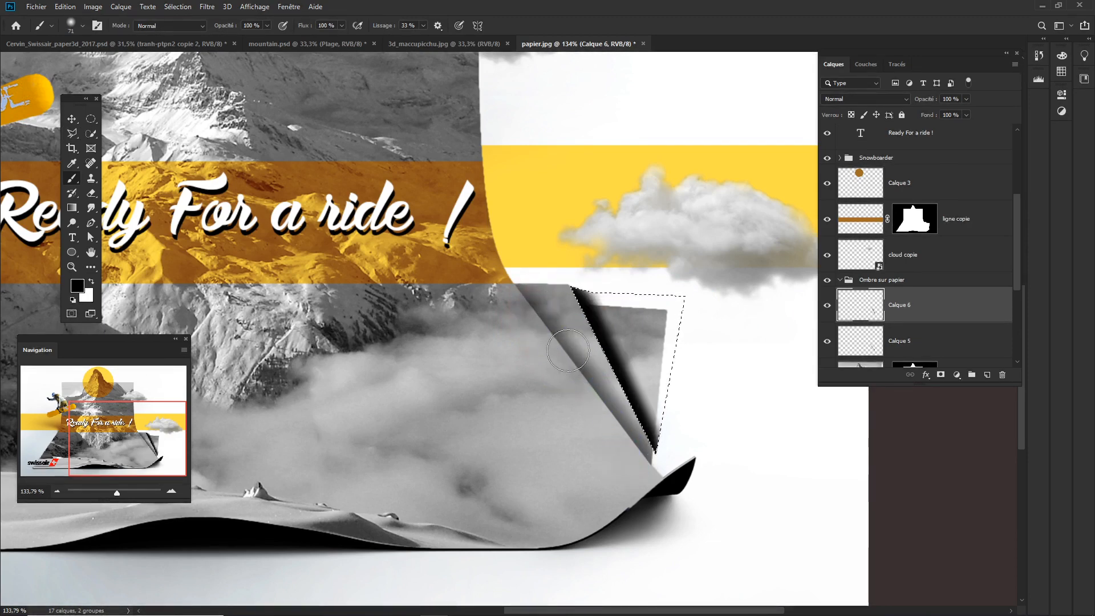
left_click_drag(572, 297, 571, 306)
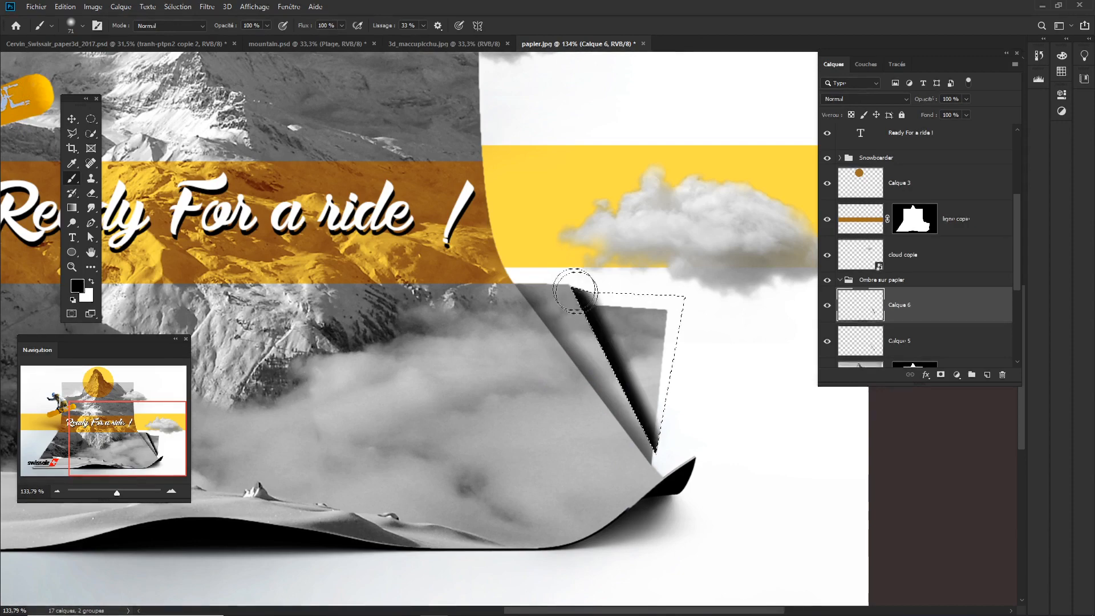
key("ctrl+z")
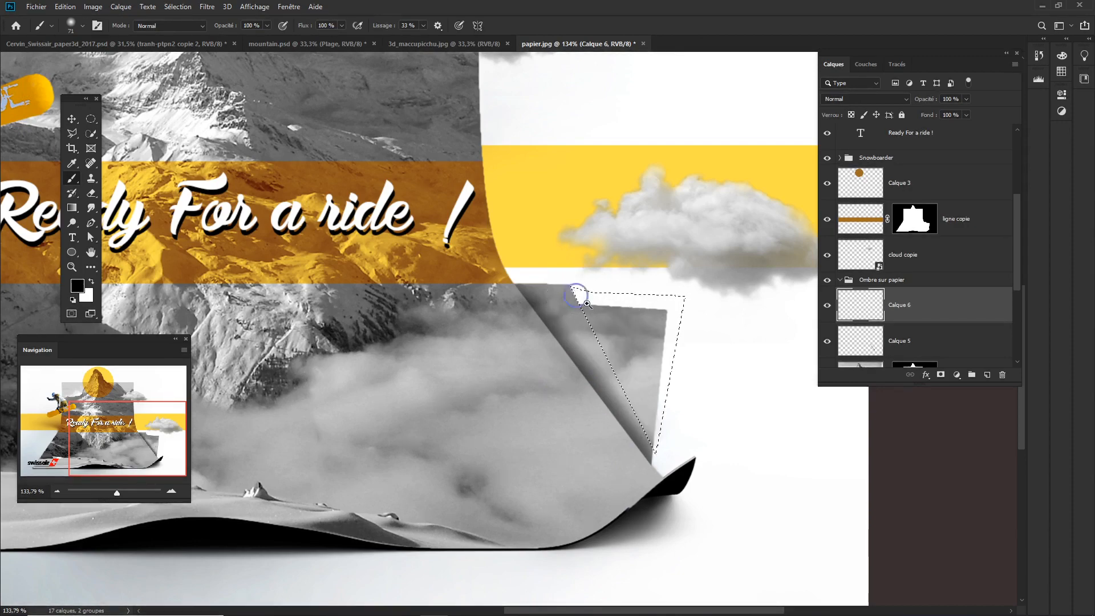
Subtract the white background around the rear flap from the selection so it follows the flap's paper edges.
scroll(618, 318, "up", 5)
key("l")
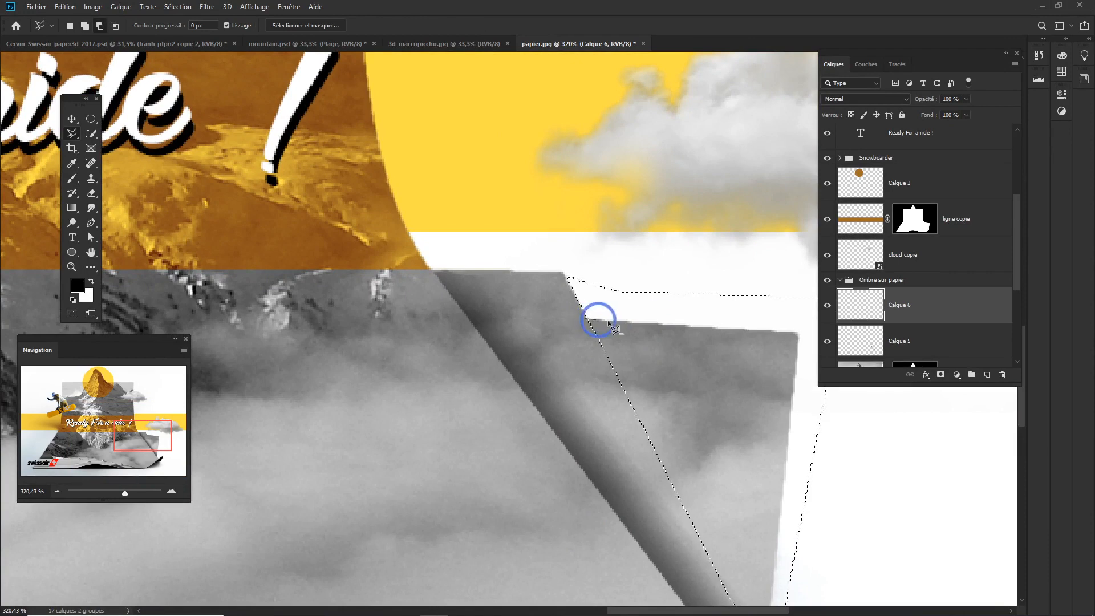
mouse_move(608, 321)
left_mouse_down()
mouse_move(799, 336)
mouse_move(765, 411)
mouse_move(571, 267)
mouse_move(577, 444)
mouse_move(563, 520)
mouse_move(585, 553)
mouse_move(727, 291)
mouse_move(740, 241)
mouse_move(675, 106)
mouse_move(342, 100)
mouse_move(324, 108)
mouse_move(337, 176)
left_mouse_up()
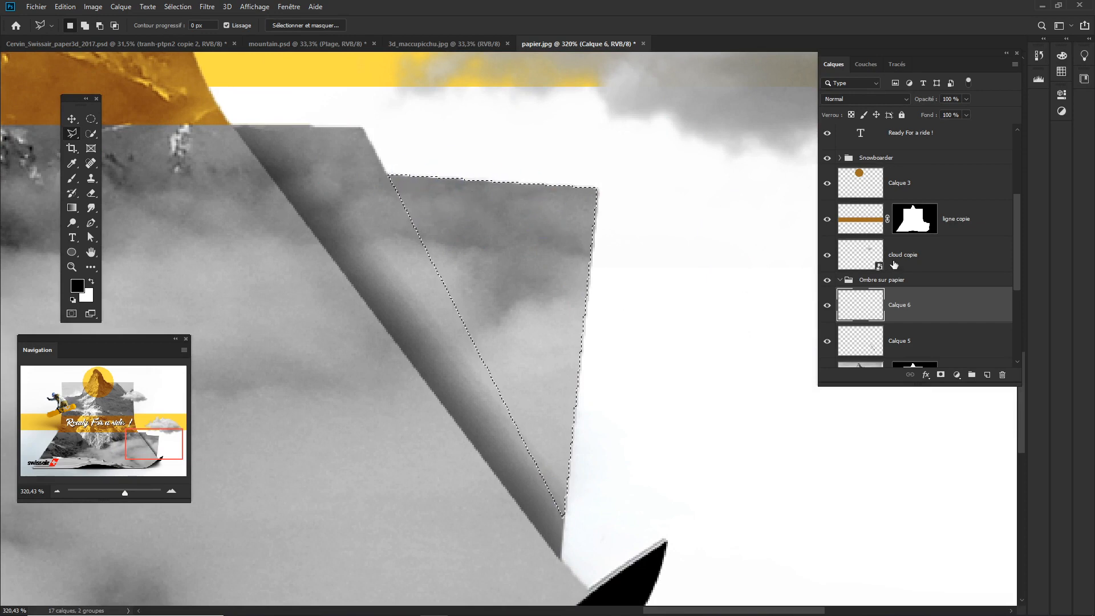
Paint a straight soft black shadow on the rear flap along the second fold line with a 71 px brush.
key("b")
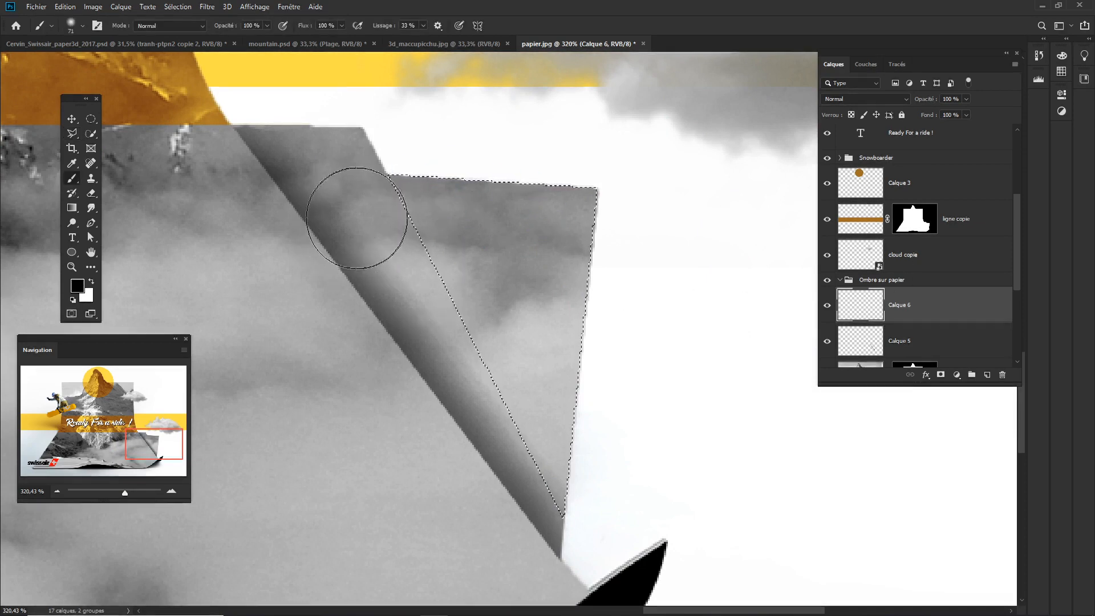
mouse_move(354, 217)
left_mouse_down()
mouse_move(446, 410)
mouse_move(479, 518)
mouse_move(517, 530)
left_mouse_up()
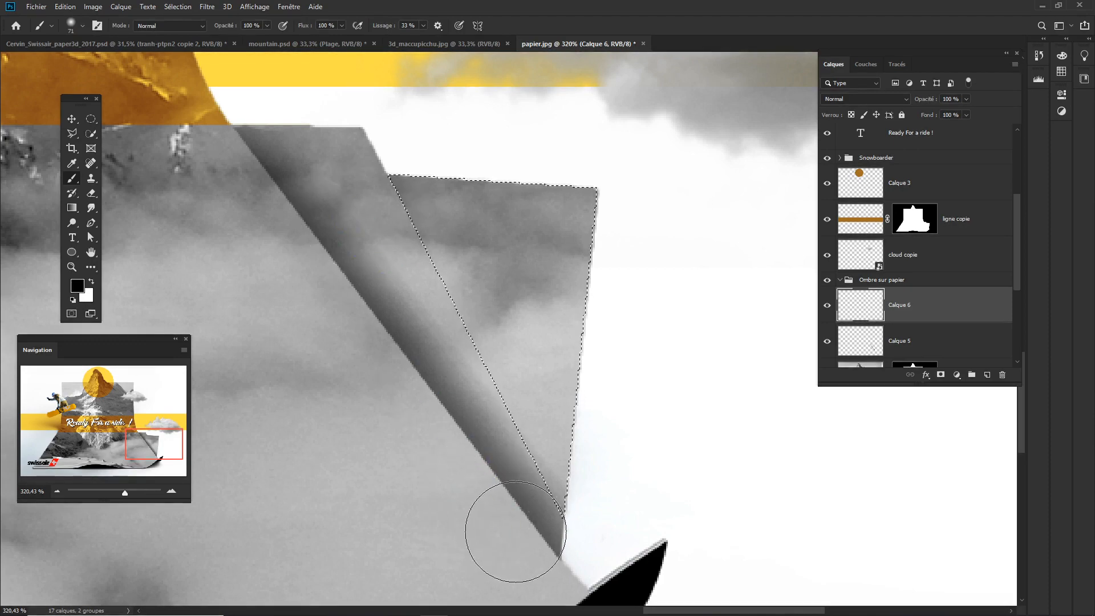
left_click(515, 531, "shift")
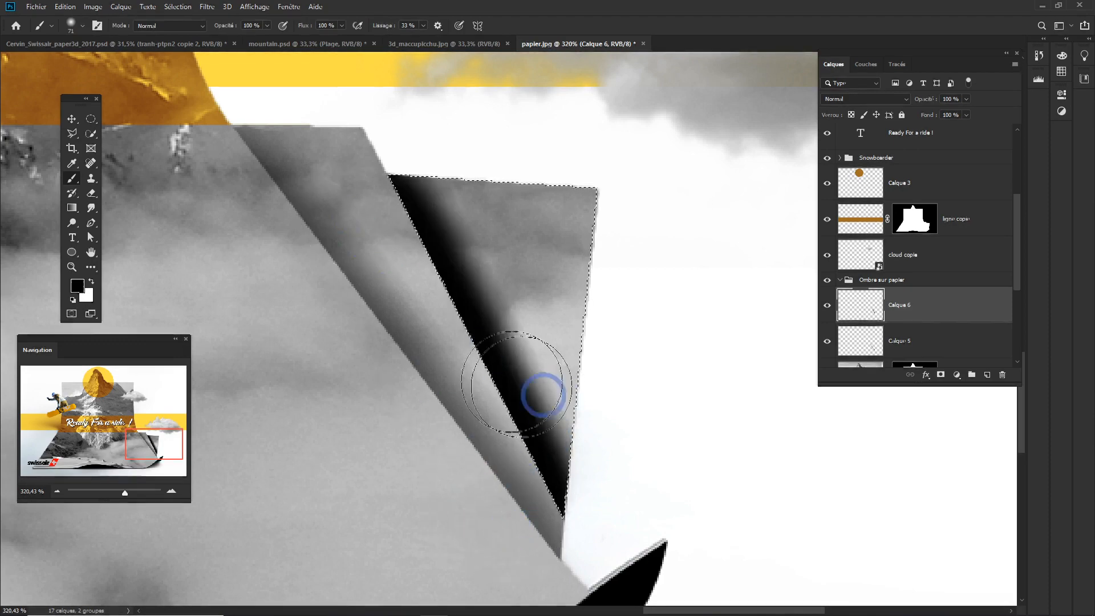
left_click_drag(482, 281, 446, 285)
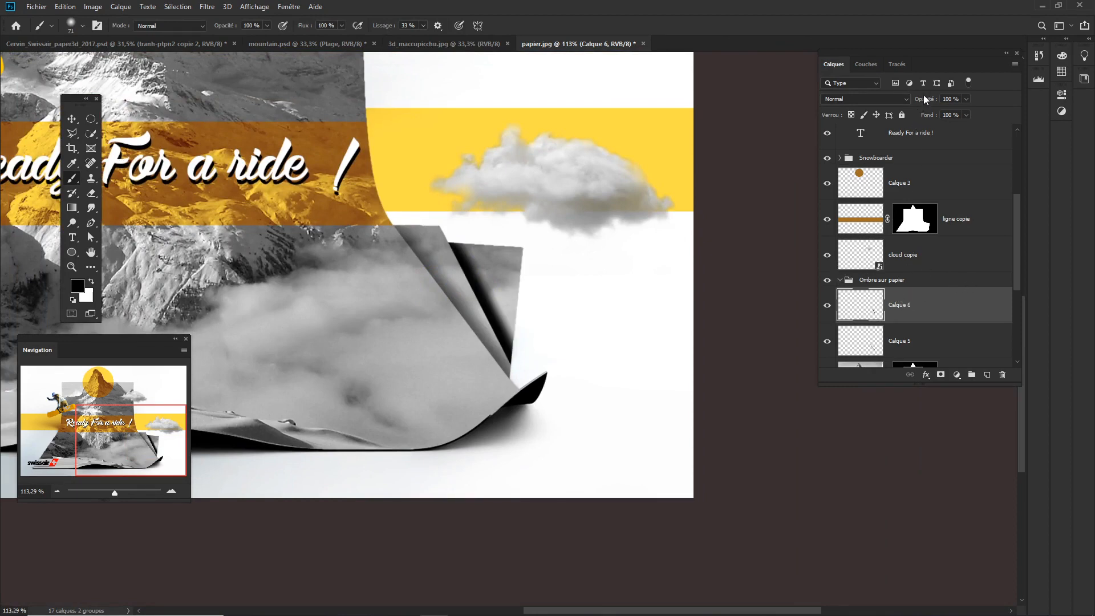
left_click_drag(925, 102, 888, 104)
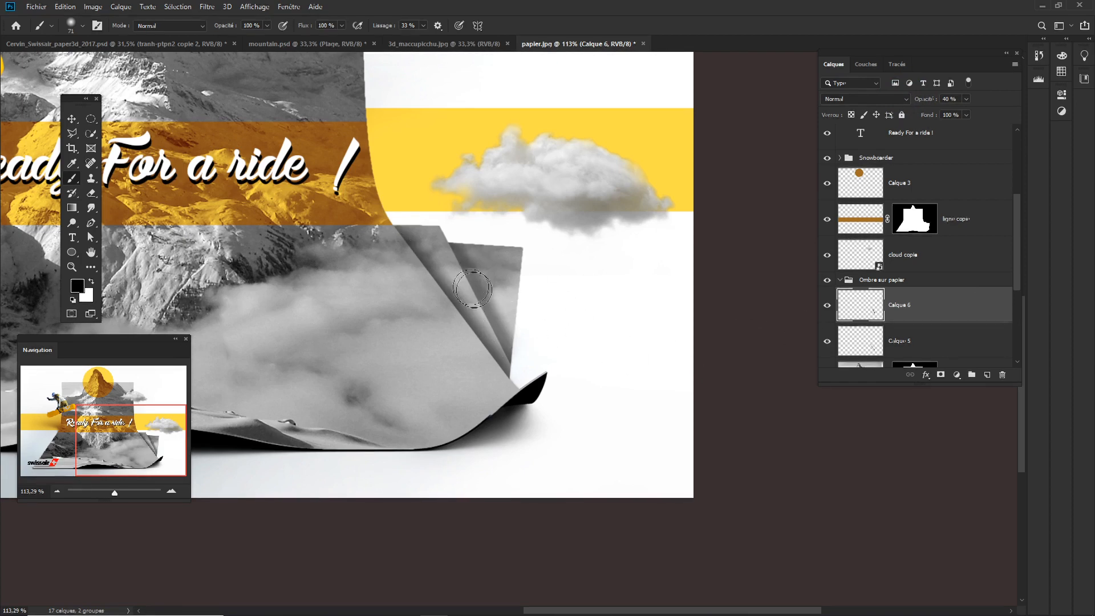
left_click(870, 311, "ctrl")
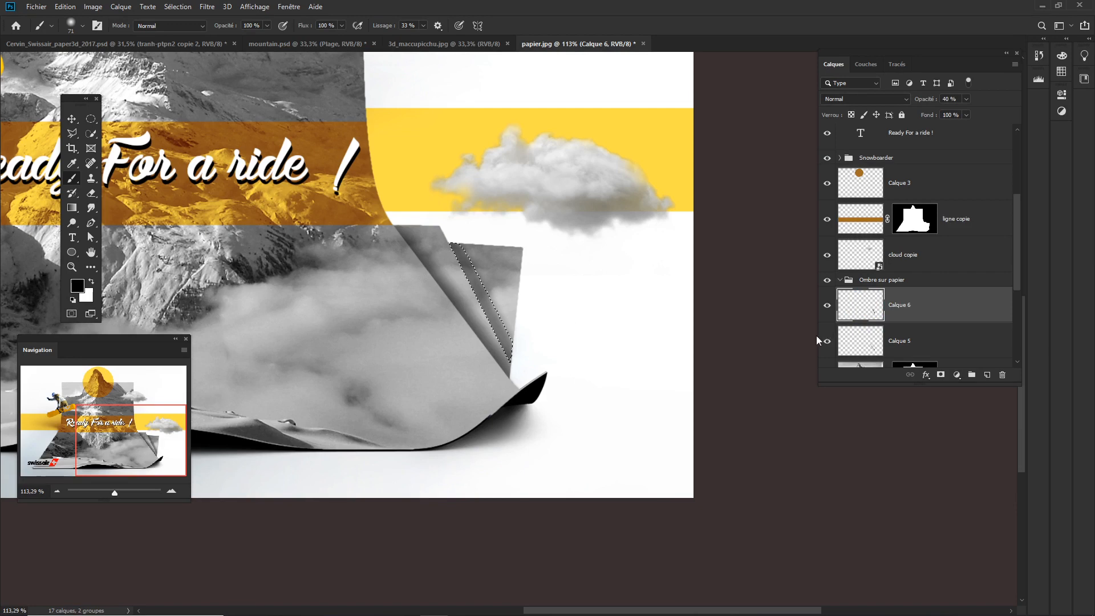
key("0")
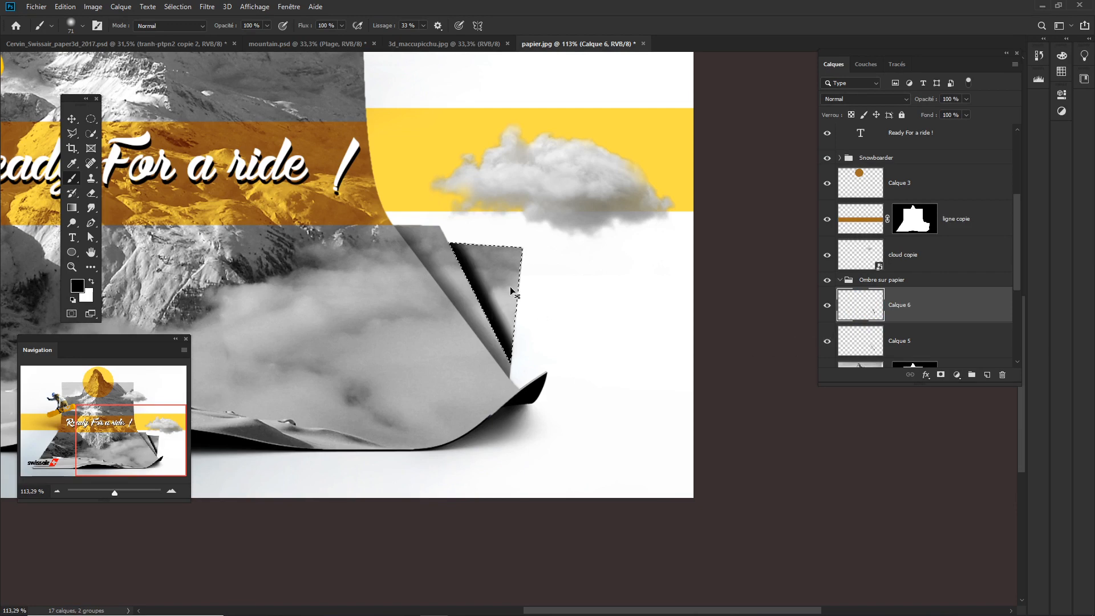
Mask the second shadow layer to the rear flap selection with an unlinked layer mask, and set its opacity to 74%.
left_click(941, 376)
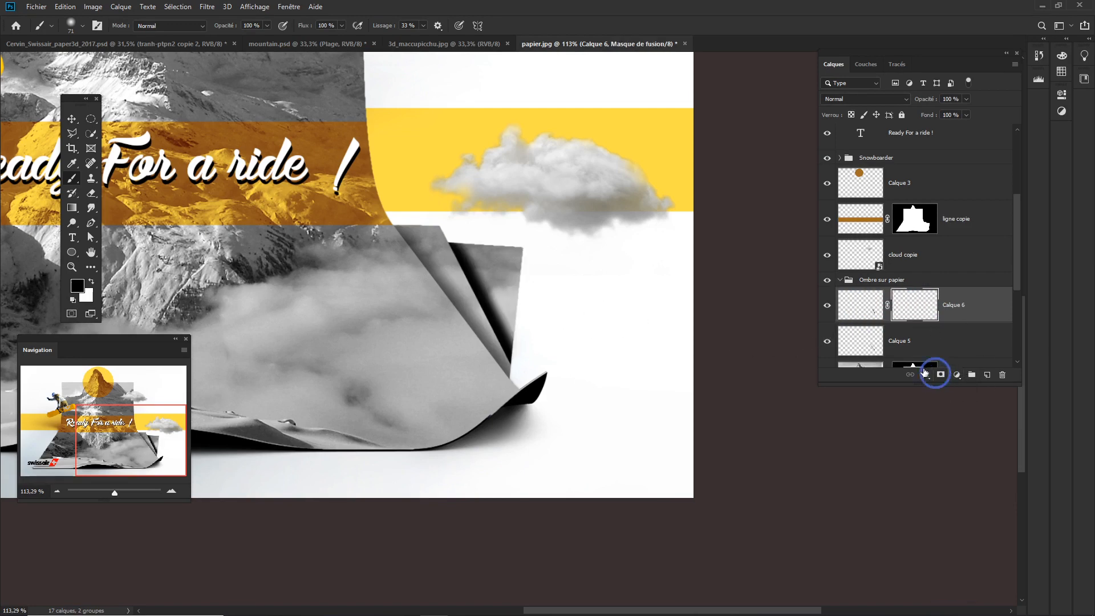
left_click(871, 305)
left_click_drag(929, 101, 914, 106)
key("v")
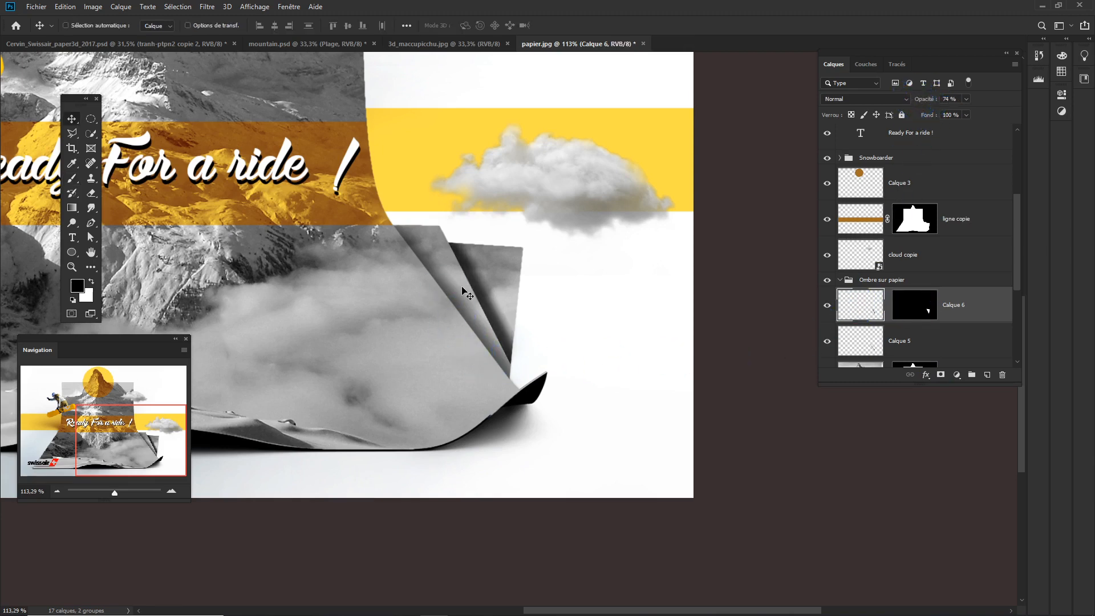
Shift and free-transform the rear flap's shadow inside its mask so only a narrow shade runs along the second fold line.
left_click_drag(468, 298, 480, 304)
key("ctrl+t")
left_click_drag(507, 243, 517, 228)
left_click_drag(503, 305, 500, 310)
key("Return")
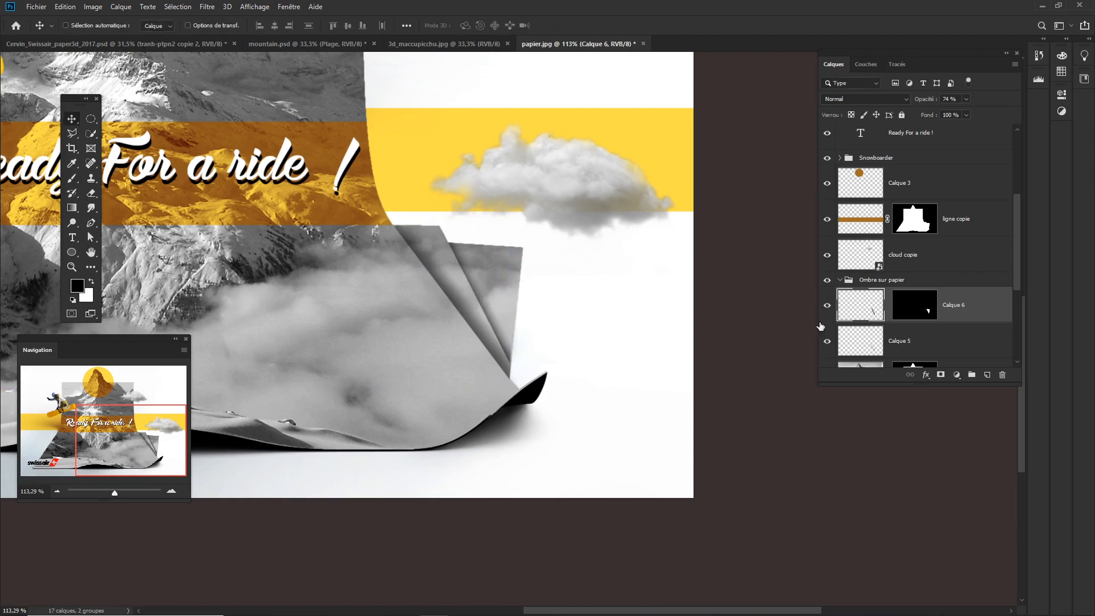
Delete the shadow layer Calque 5 and add a new empty layer above Calque 6.
left_click_drag(516, 314, 516, 337)
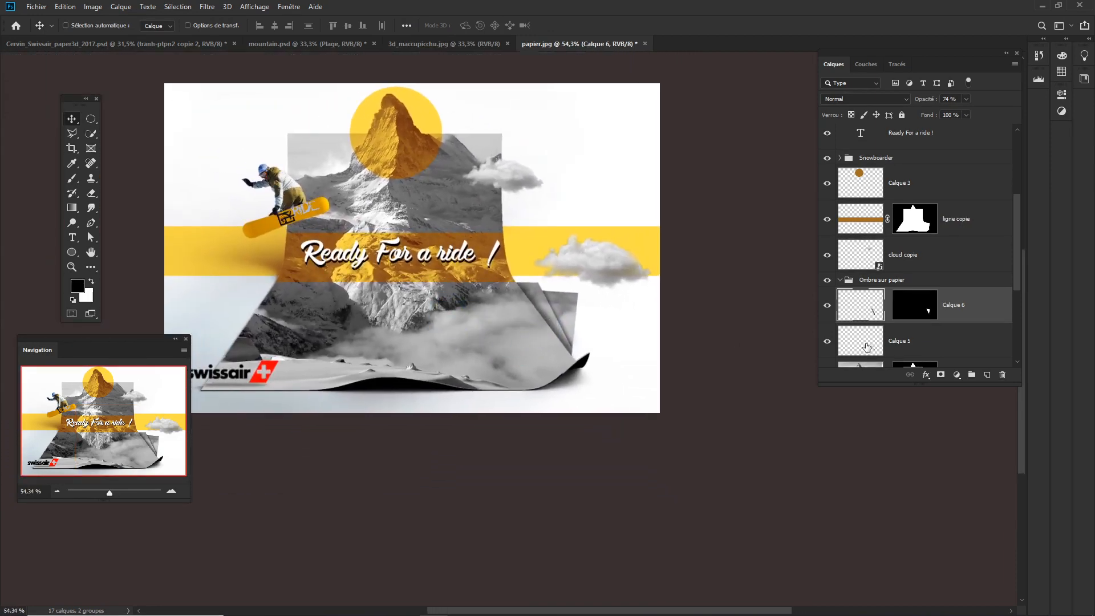
left_click(655, 318)
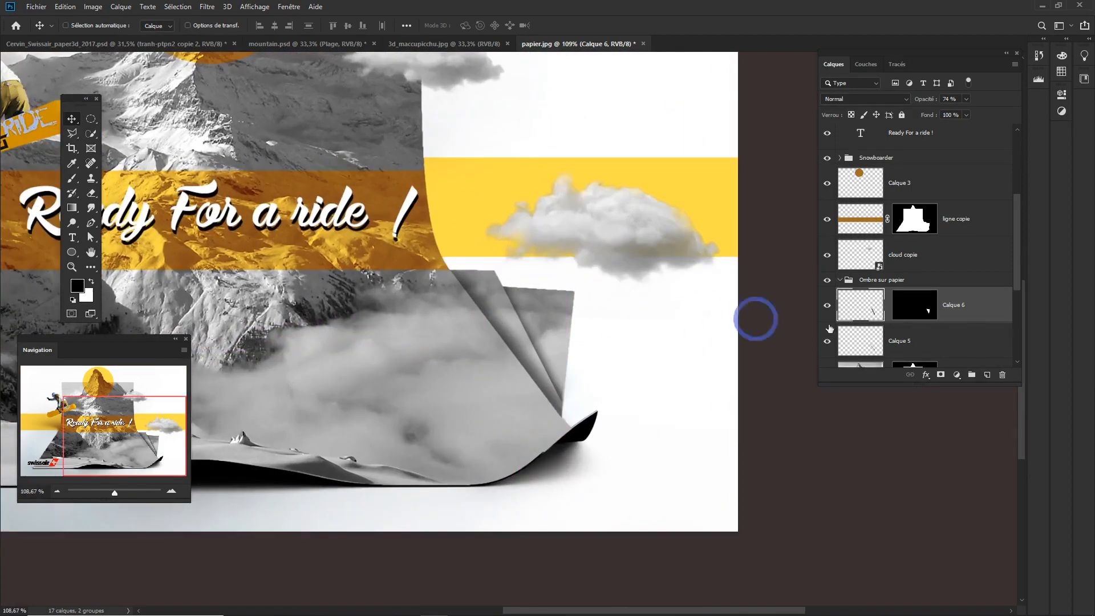
left_click(921, 346)
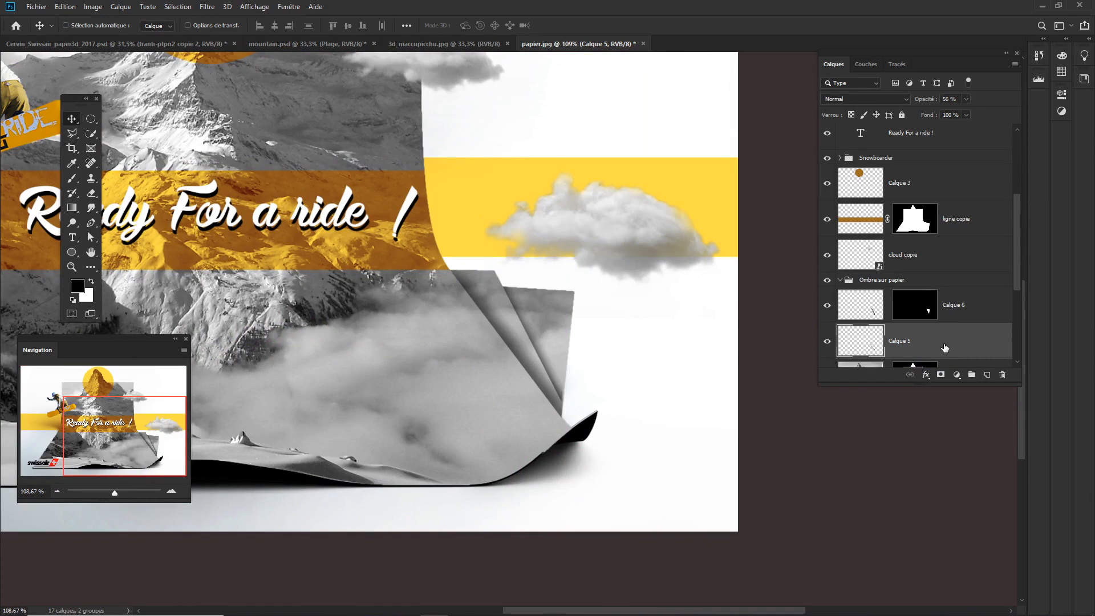
key("Delete")
left_click(964, 306)
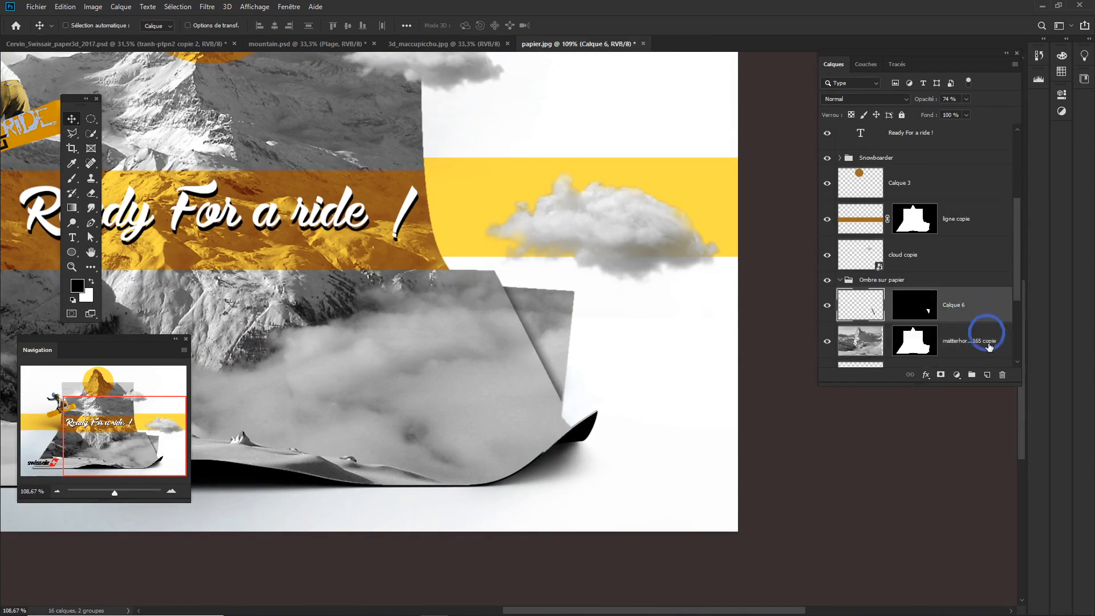
left_click(988, 376)
left_click(922, 306)
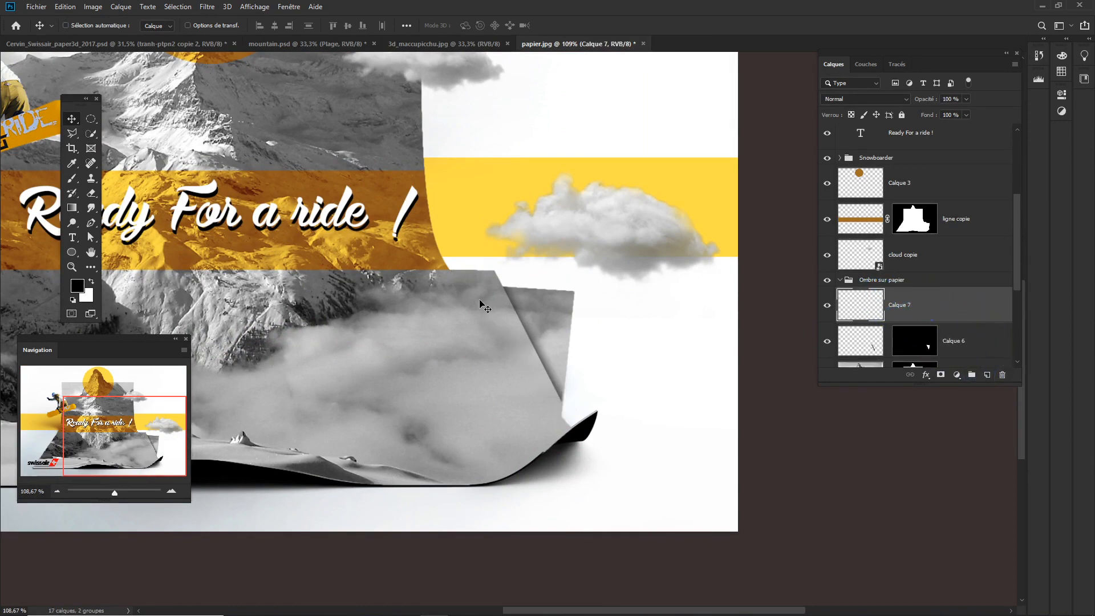
Outline both folded flaps, from the first fold line to just outside the paper's outer edges, with a Polygonal Lasso selection.
key("l")
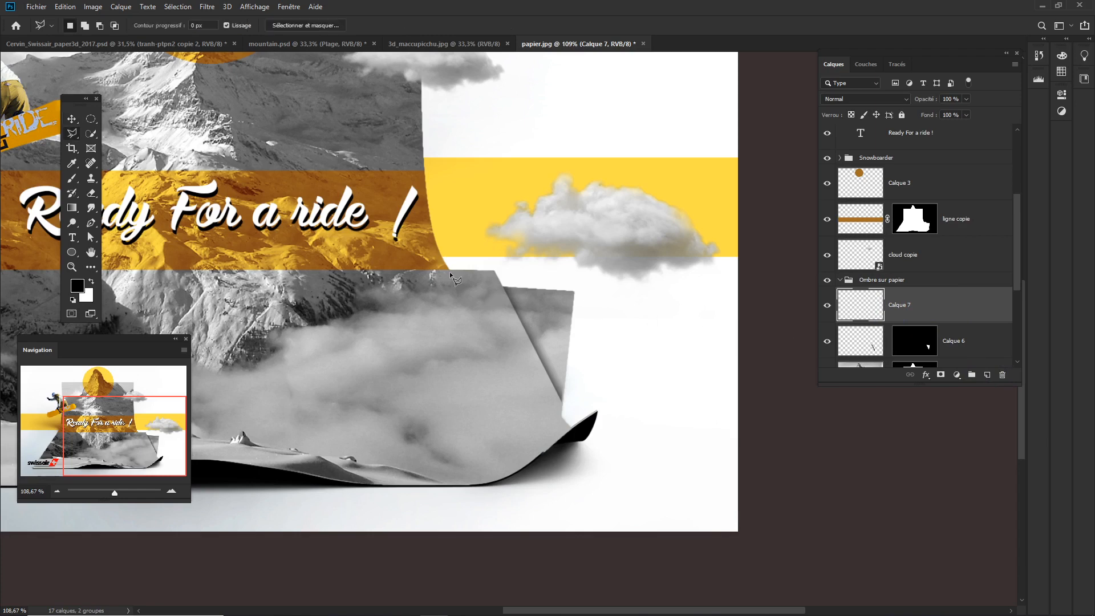
left_click_drag(1016, 286, 1015, 292)
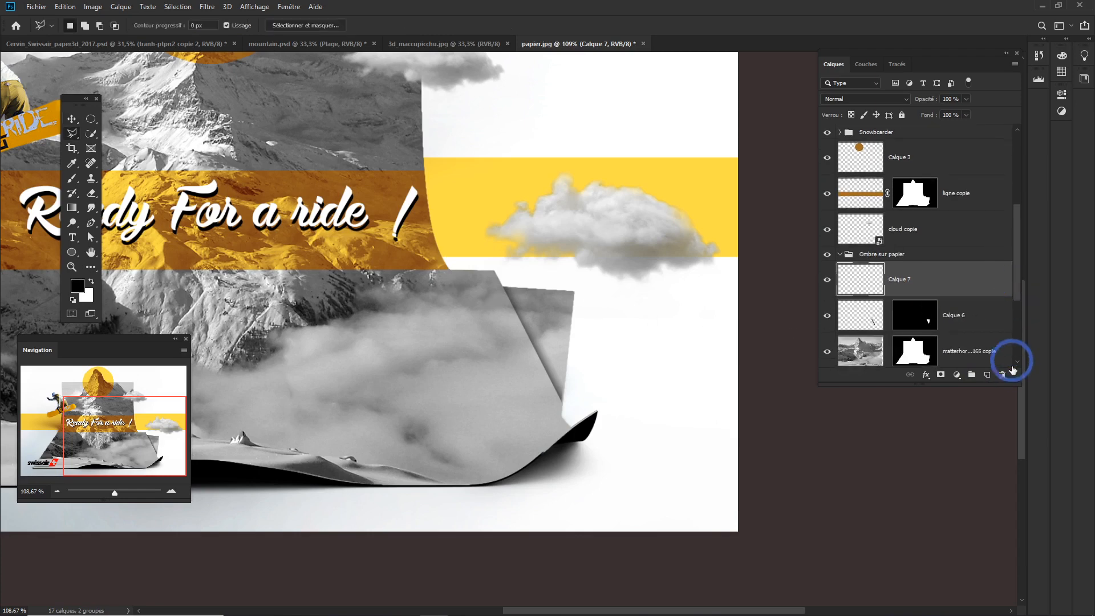
left_click_drag(1013, 388, 1017, 519)
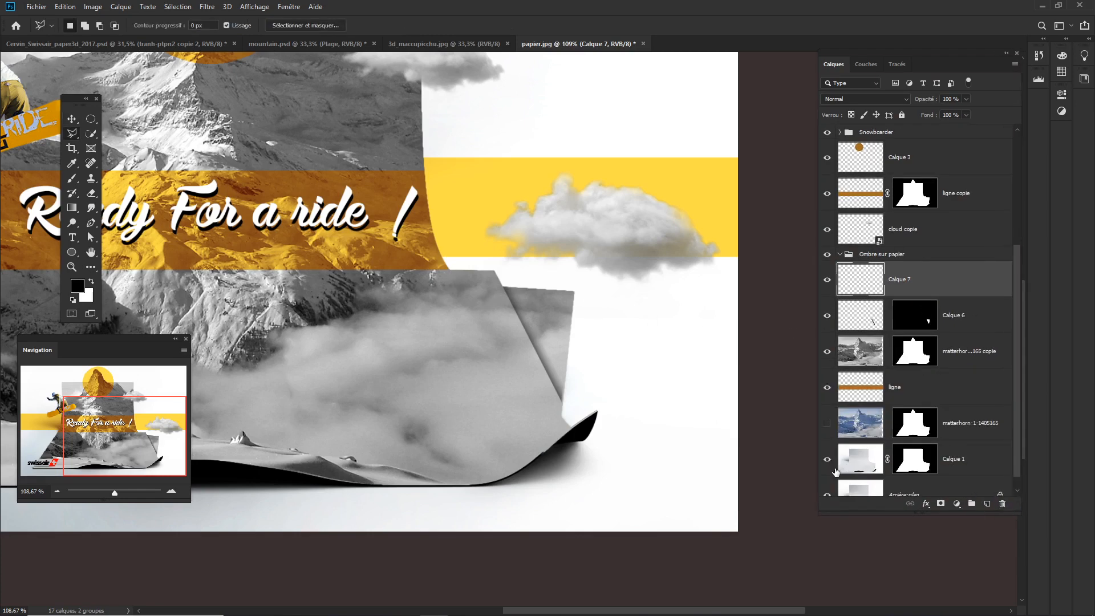
left_click(827, 458, "alt")
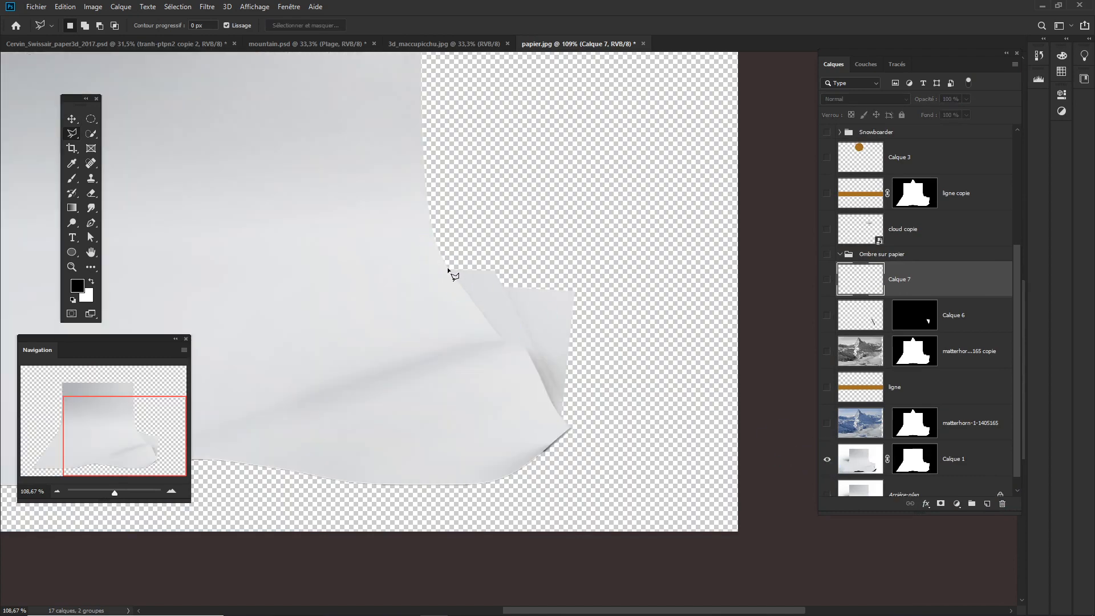
left_click(827, 460, "alt")
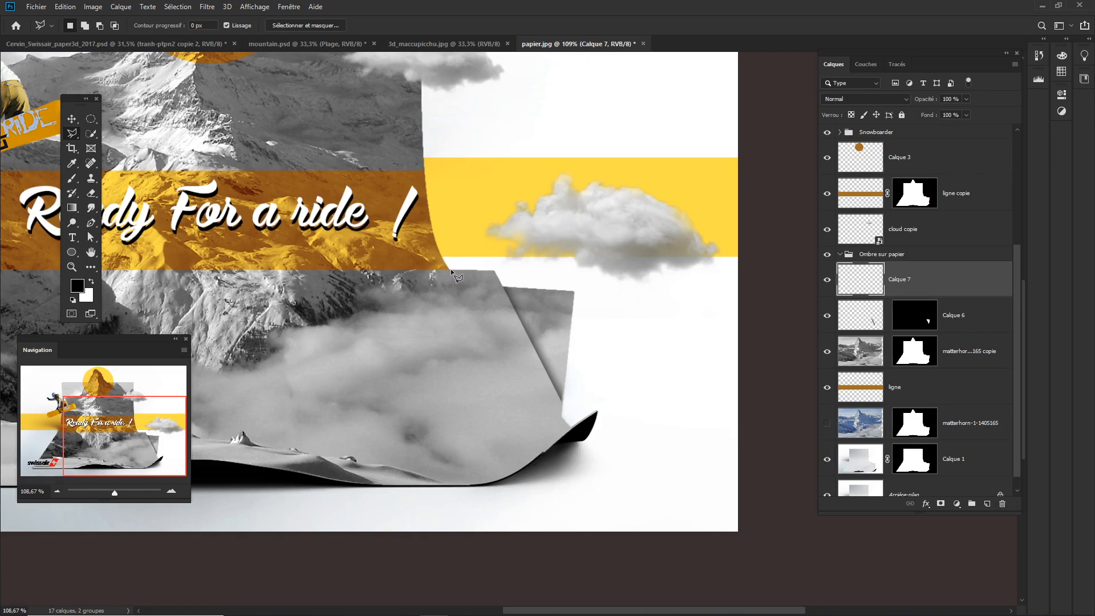
mouse_move(451, 271)
left_mouse_down()
mouse_move(549, 384)
mouse_move(564, 422)
left_mouse_up()
left_click(592, 396)
left_click(595, 275)
left_click(451, 266)
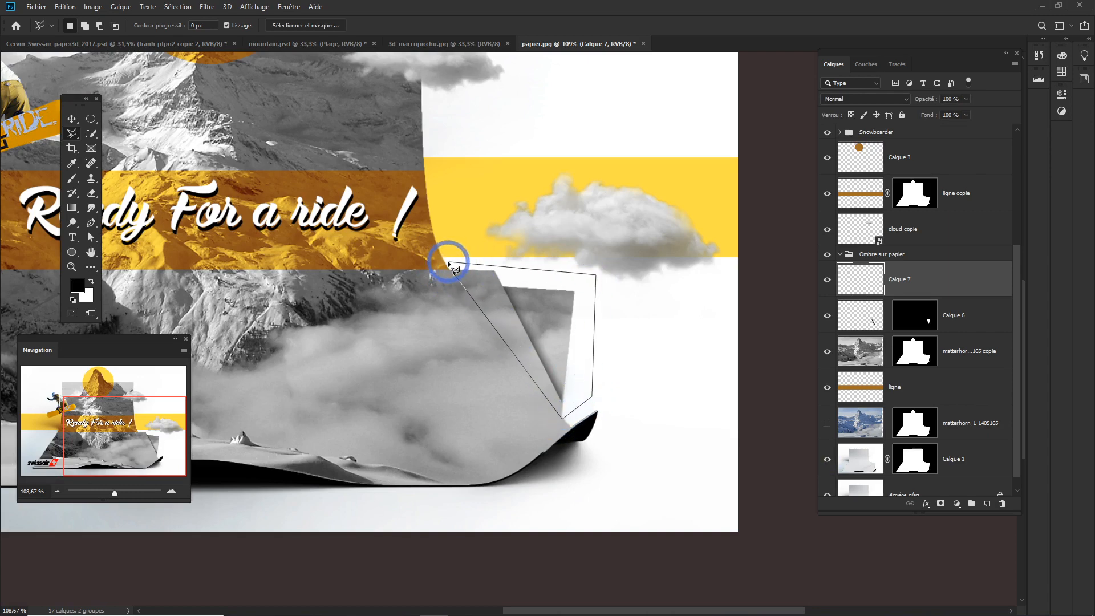
left_click_drag(479, 299, 525, 327)
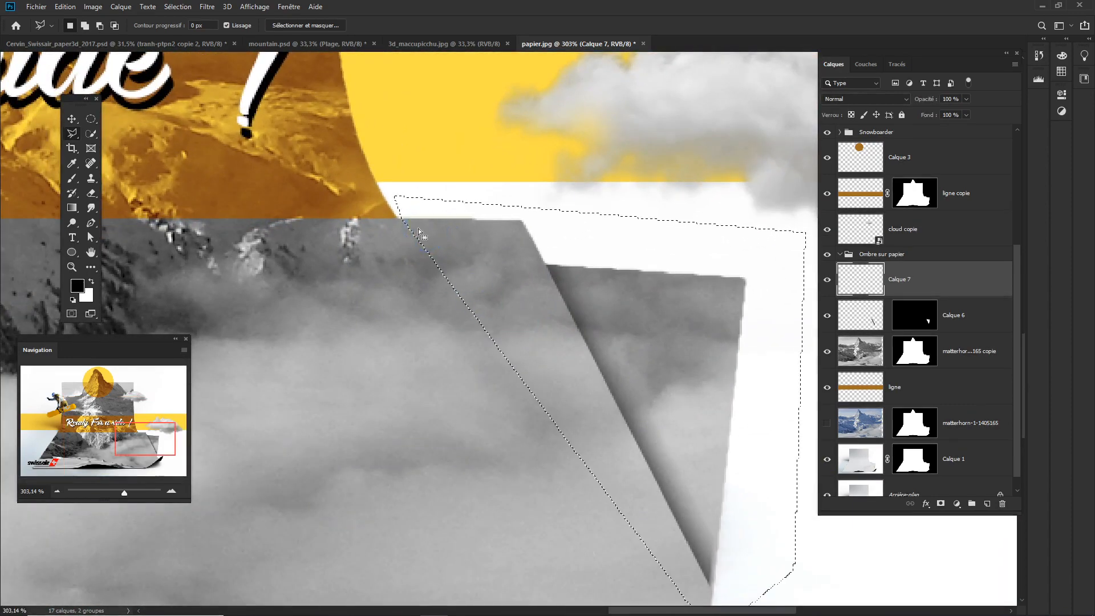
Add a wider polygon to the selection, following the first fold line down to the curled corner and passing outside both flaps.
left_click(399, 217)
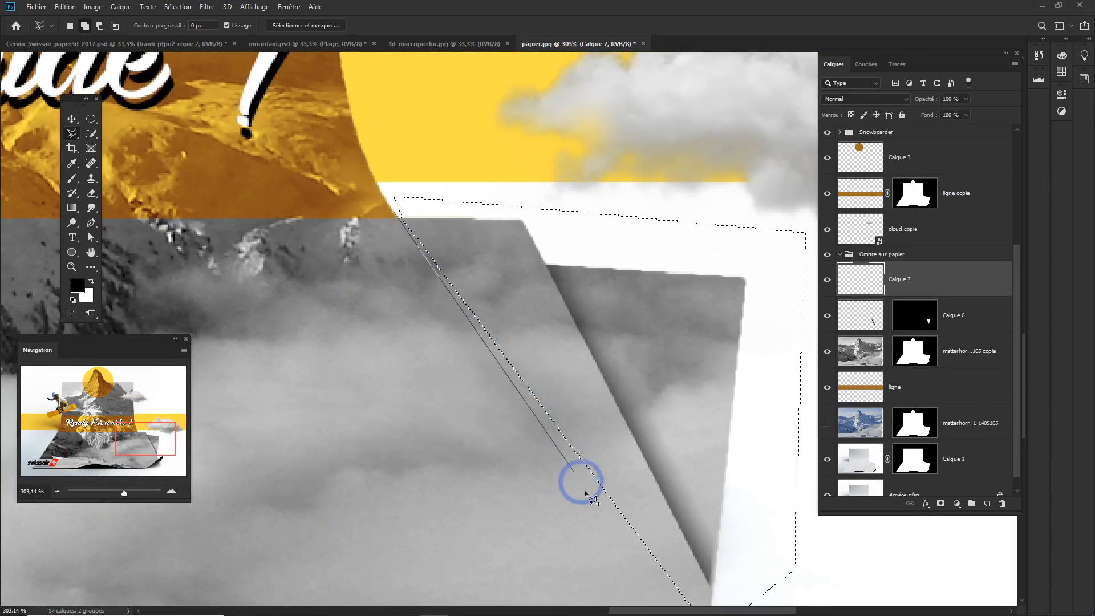
scroll(559, 473, "down", 2)
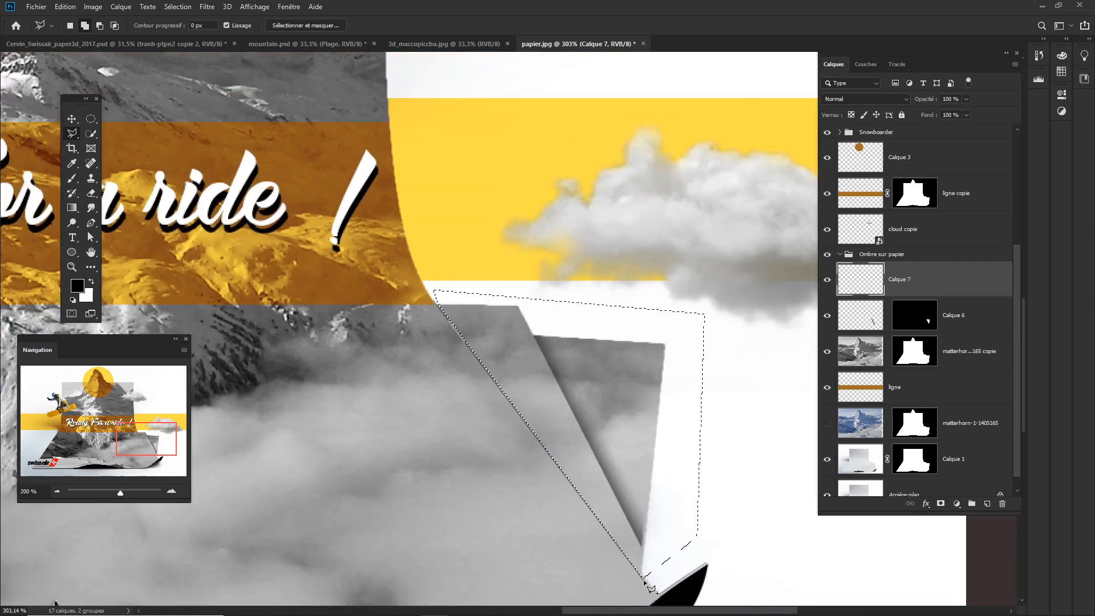
left_click(644, 578)
left_click(709, 556)
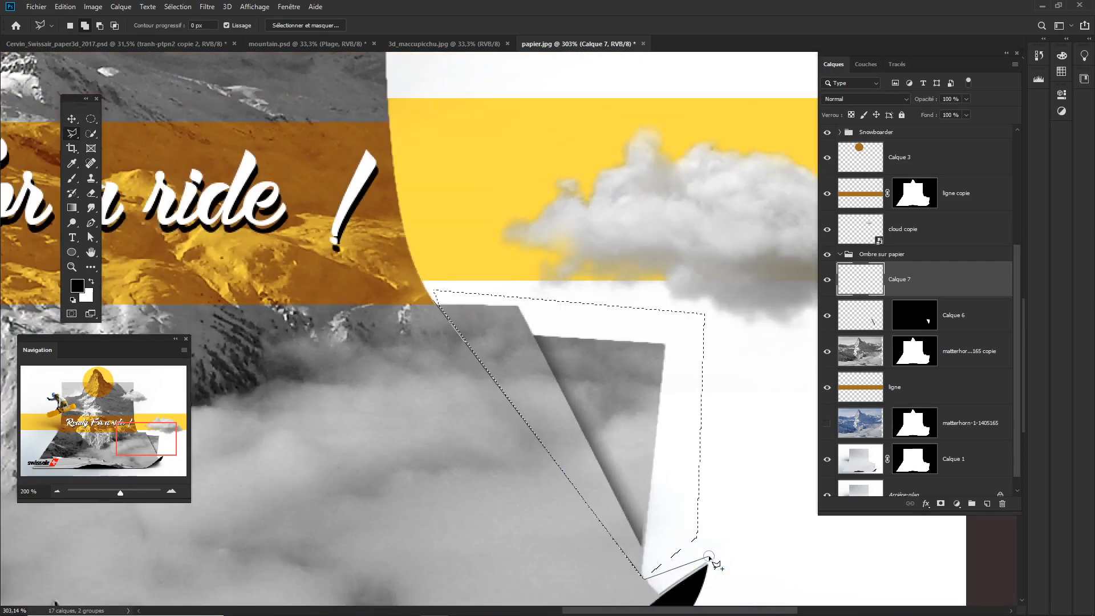
left_click(758, 336)
left_click(714, 279)
double_click(454, 271)
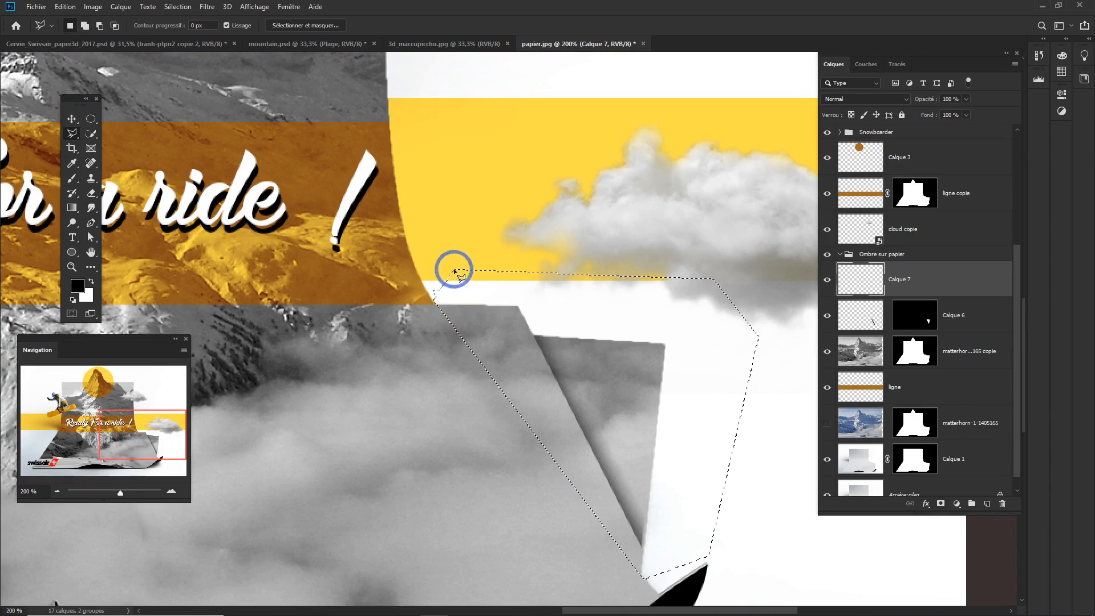
Mask the new layer Calque 7 to the flap selection and make its pixels, not the mask, active.
scroll(443, 315, "up", 2)
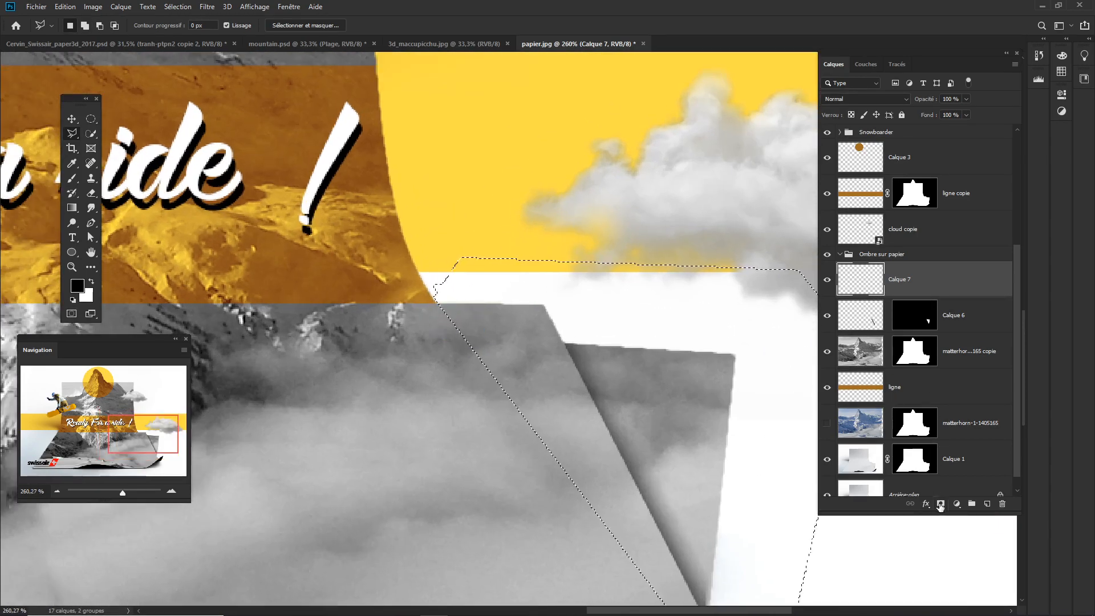
left_click(941, 503)
left_click(865, 287)
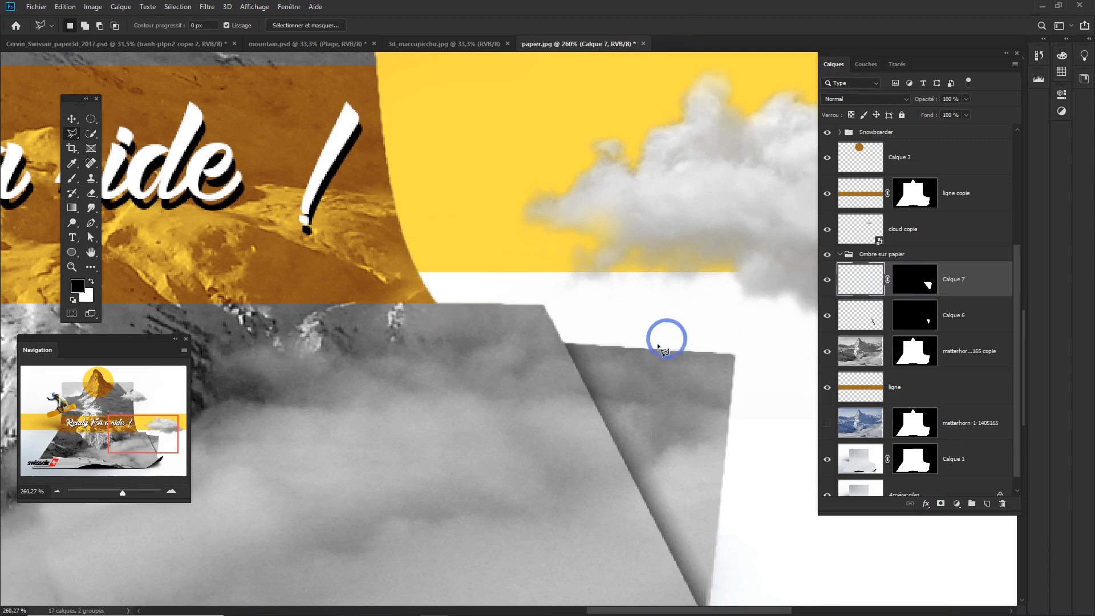
Paint a soft black shadow along the first fold line with a 71 px brush, and set the layer's opacity to 36%.
scroll(549, 395, "down", 2)
scroll(549, 394, "down", 1)
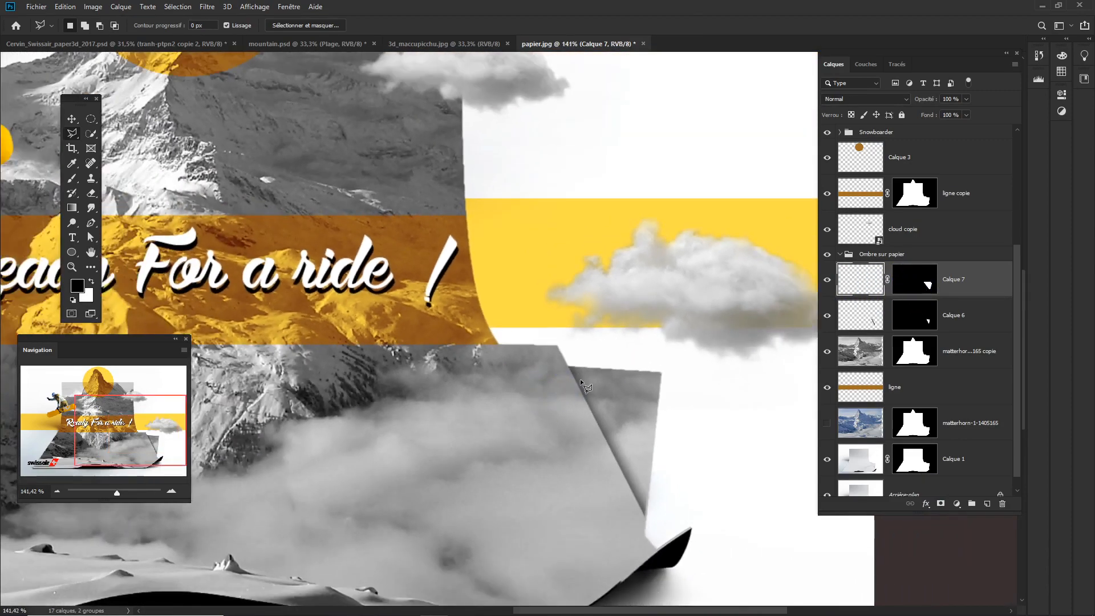
key("b")
left_click_drag(490, 365, 589, 540)
mouse_move(560, 491)
left_mouse_down()
mouse_move(591, 527)
mouse_move(568, 494)
mouse_move(617, 554)
mouse_move(500, 397)
left_mouse_up()
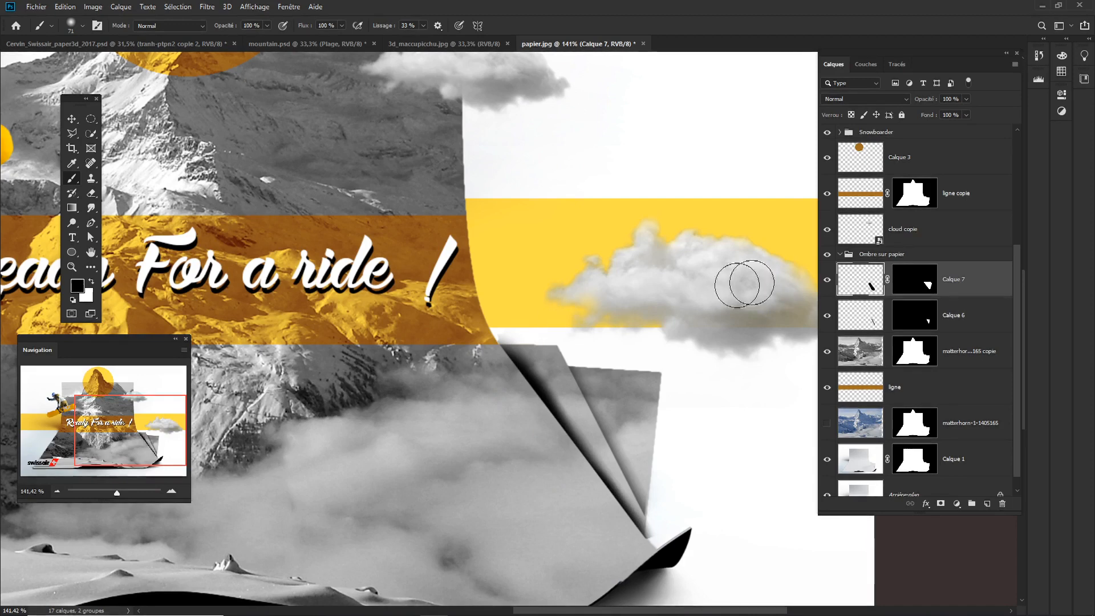
left_click_drag(929, 101, 897, 99)
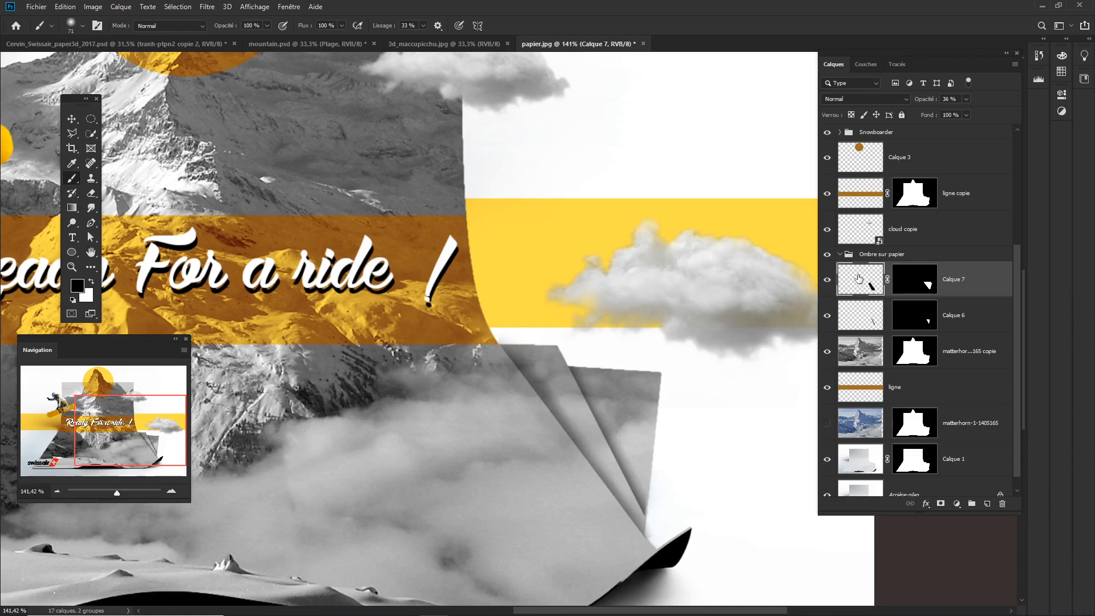
Touch up the Calque 7 mask at the flaps' lower tip near the curled corner with an 11 px eraser.
scroll(499, 367, "down", 3)
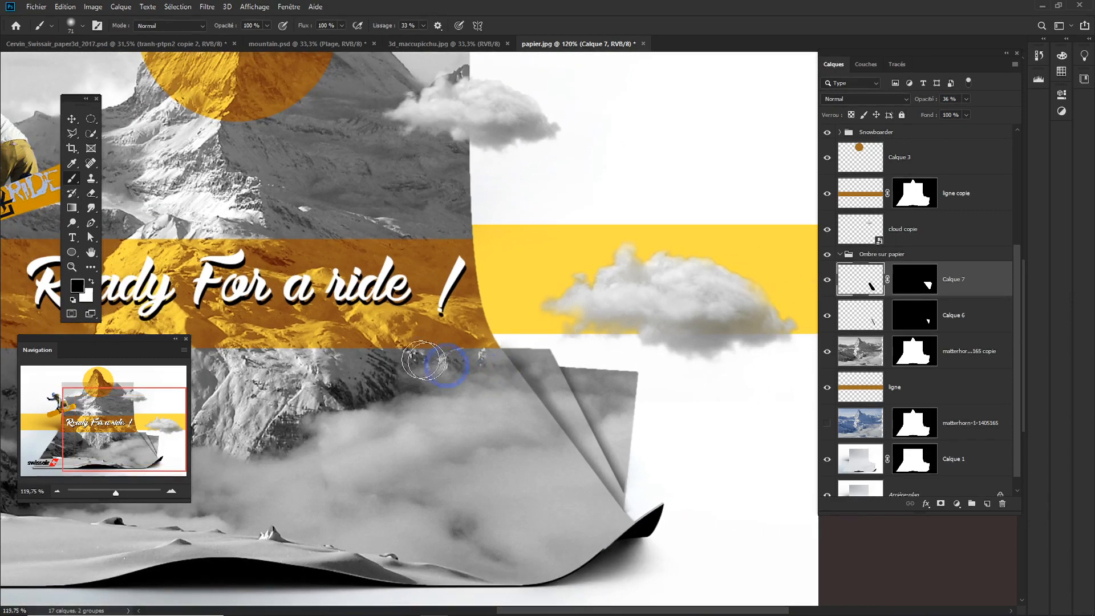
left_click(918, 281)
scroll(513, 342, "up", 5)
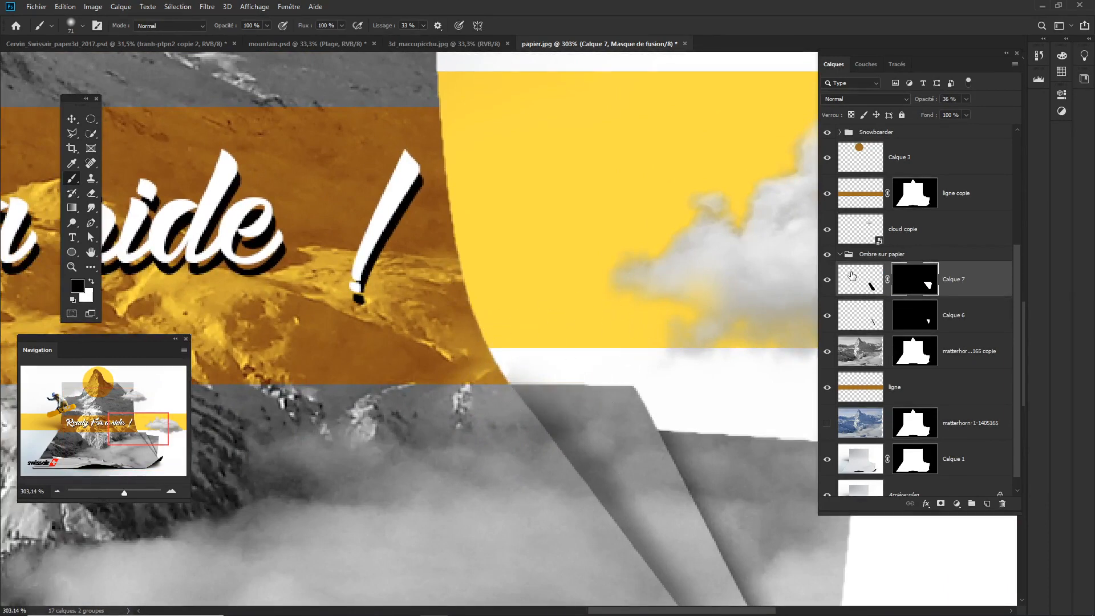
left_click(856, 278)
left_click(587, 346)
key("e")
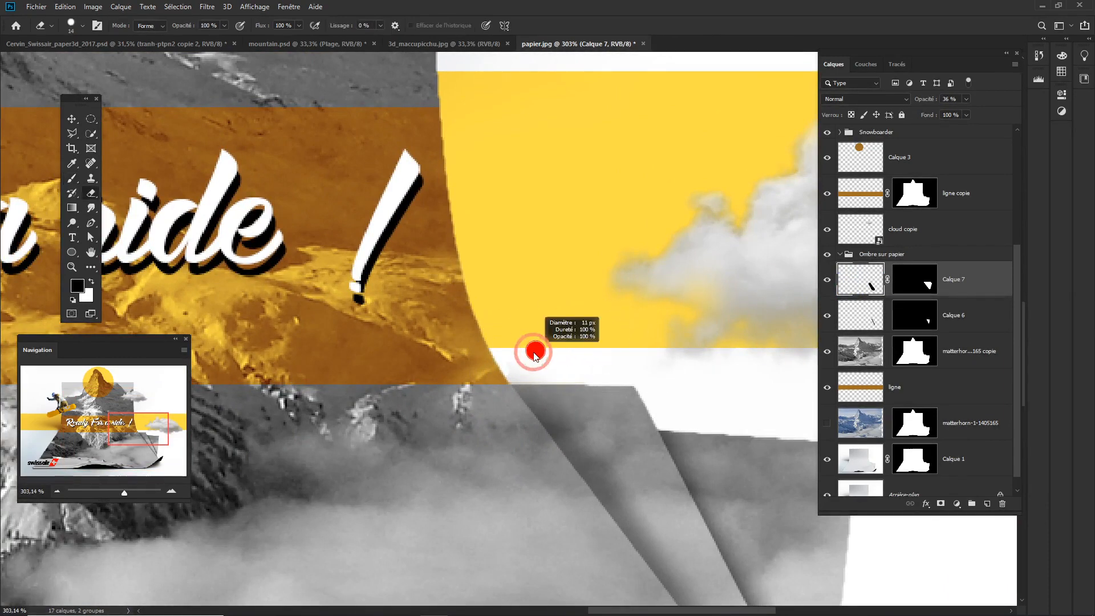
left_click_drag(656, 485, 587, 360)
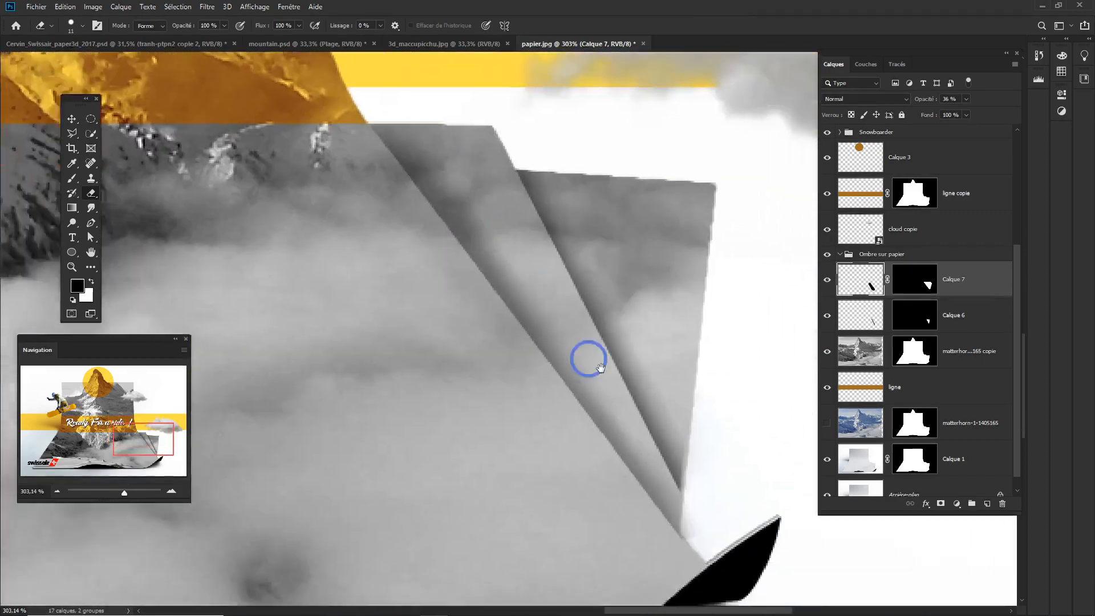
left_click(914, 279)
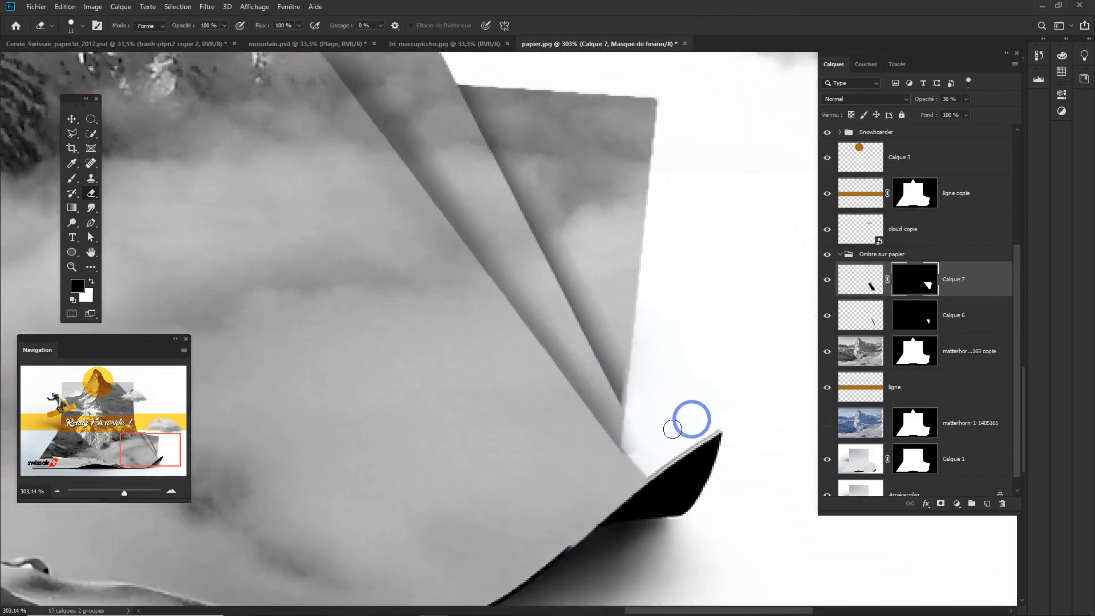
mouse_move(636, 448)
left_mouse_down()
mouse_move(635, 434)
mouse_move(631, 457)
left_mouse_up()
key("x")
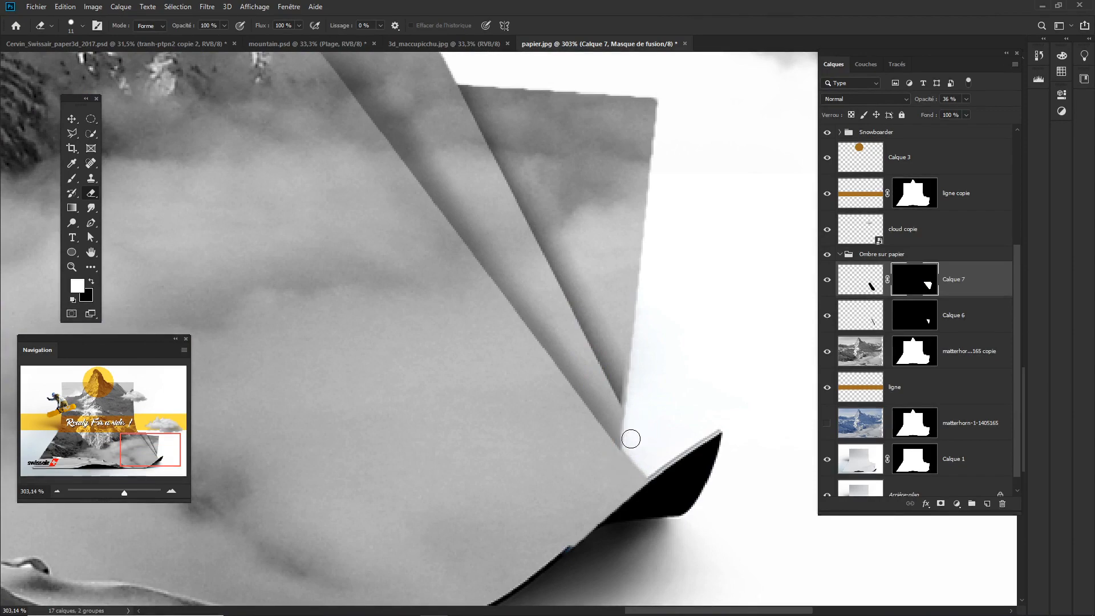
Move the shadow layers Calque 7 and Calque 6 into the Ombre sur papier group and collapse the group.
left_click_drag(657, 380, 601, 389)
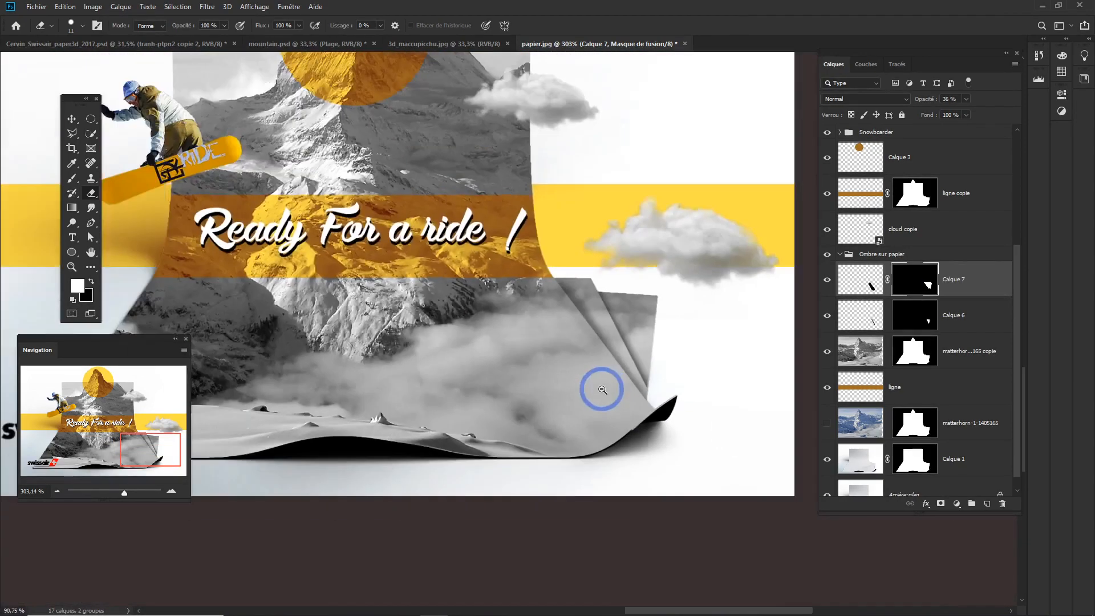
mouse_move(519, 345)
left_mouse_down()
mouse_move(489, 357)
mouse_move(533, 359)
mouse_move(550, 335)
left_mouse_up()
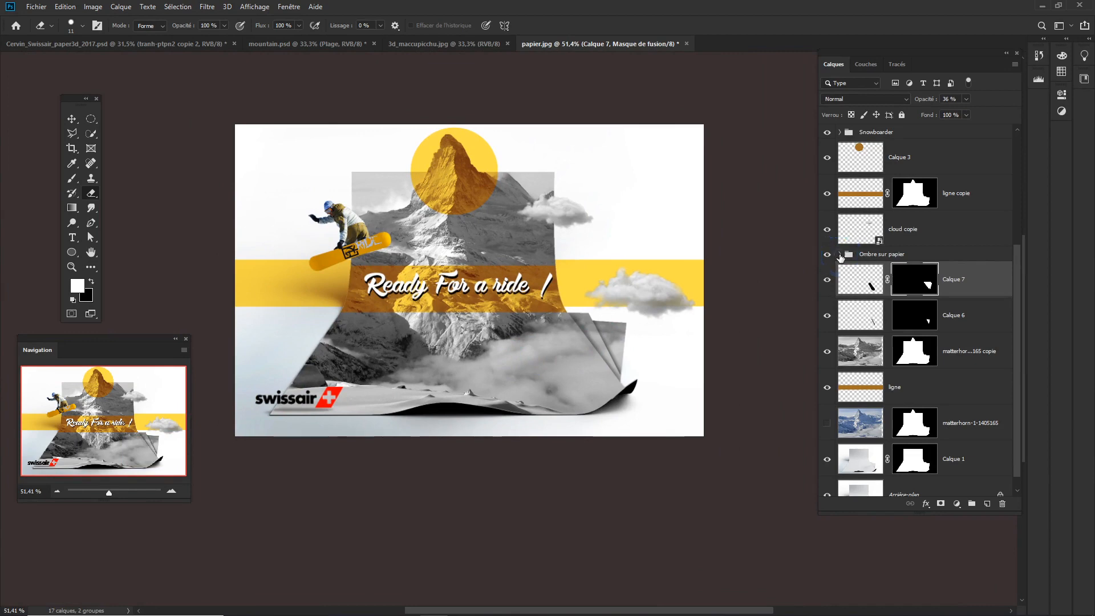
left_click(957, 315, "shift")
left_click_drag(957, 315, 893, 260)
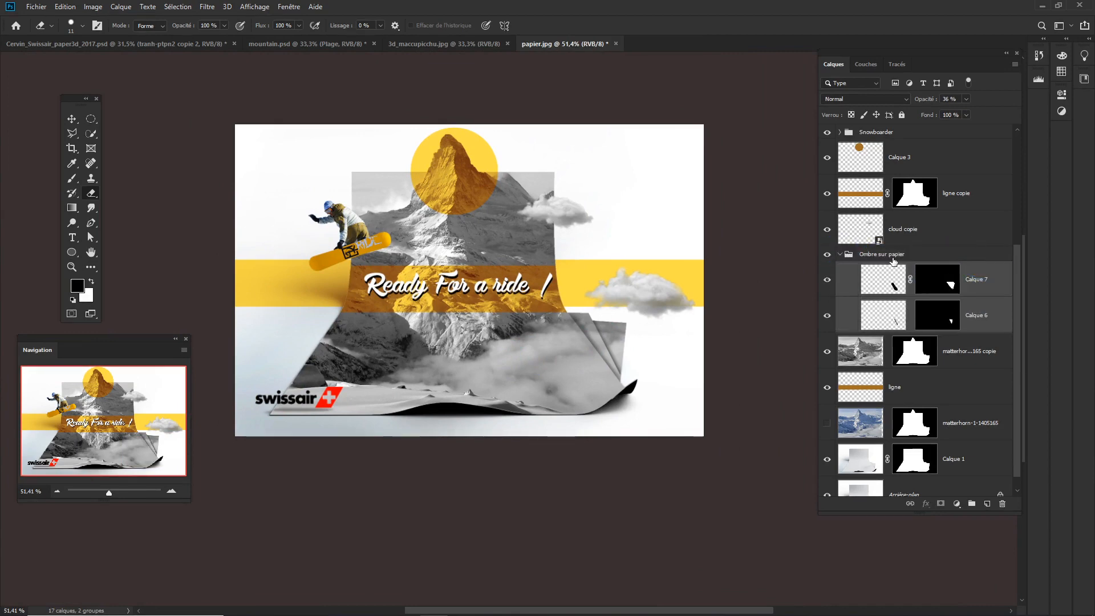
left_click(883, 260)
left_click(840, 253)
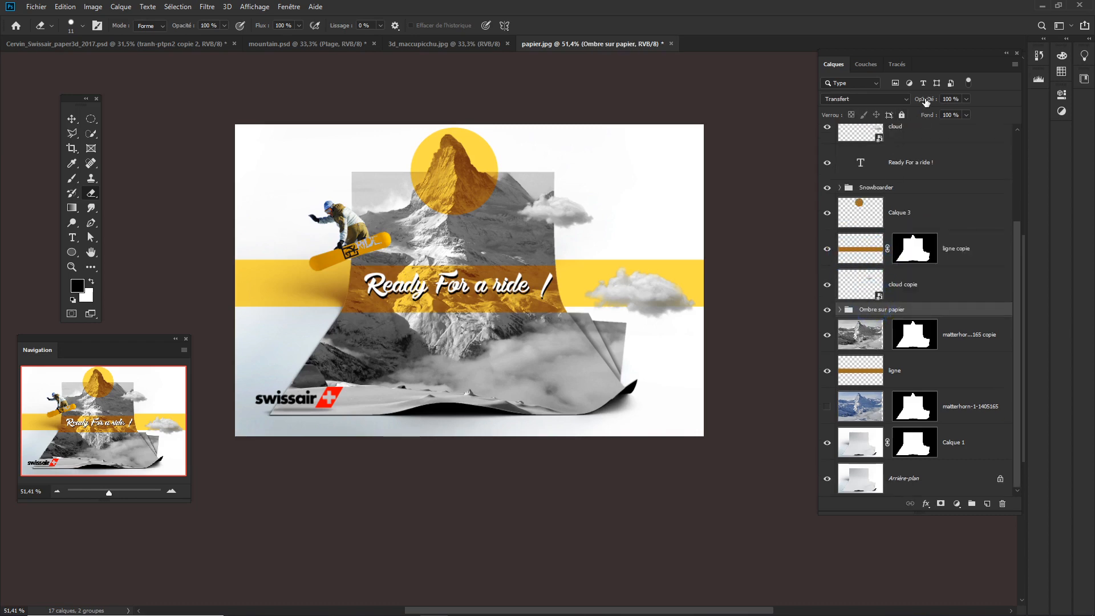
Set the opacity of the Ombre sur papier group to 68%.
left_click_drag(925, 102, 911, 102)
left_click(840, 310)
left_click(840, 309)
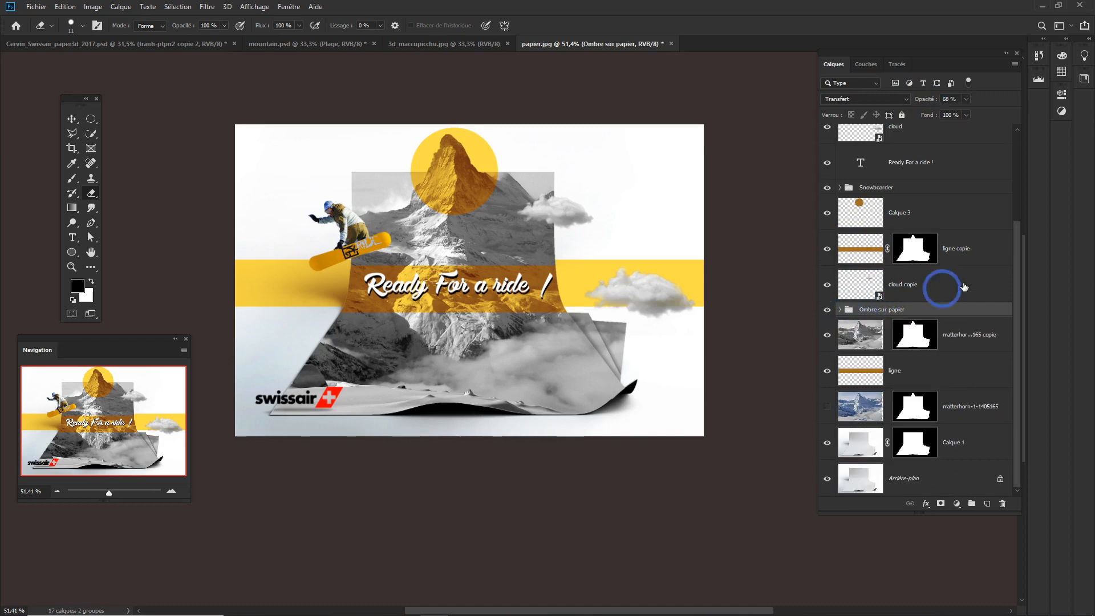
Examine the layers inside the Snowboarder group.
left_click_drag(1014, 286, 1020, 173)
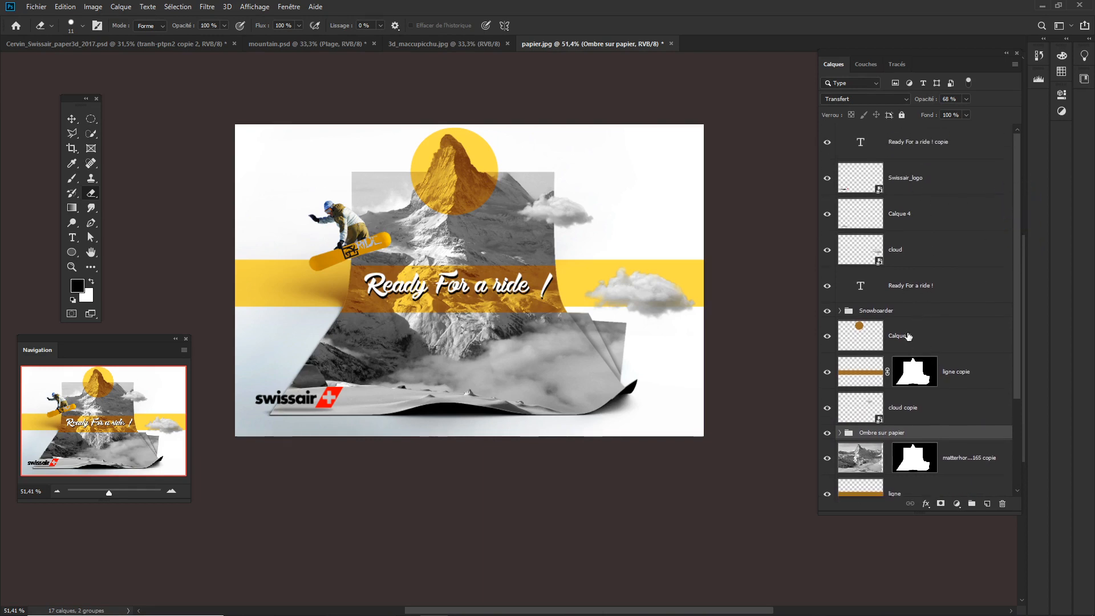
left_click(855, 312)
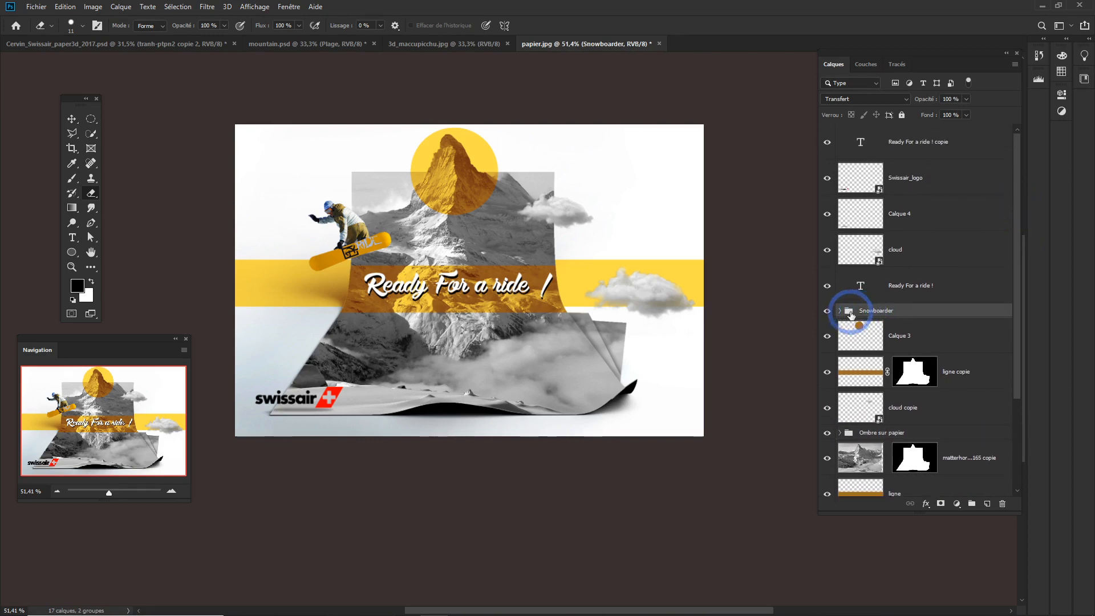
left_click(840, 311)
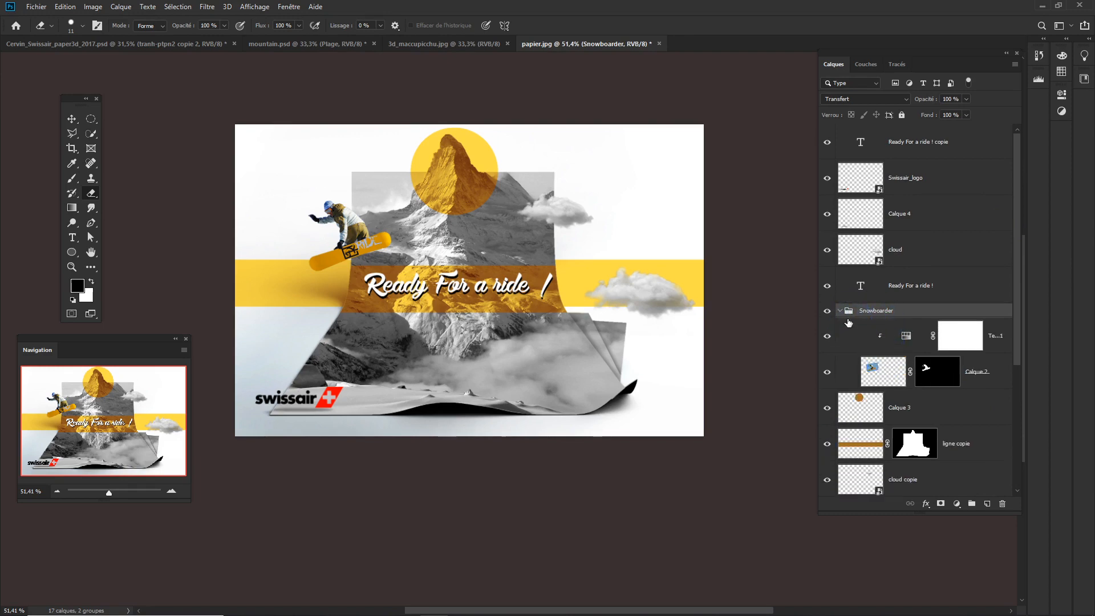
left_click(840, 311)
left_click_drag(925, 99, 972, 101)
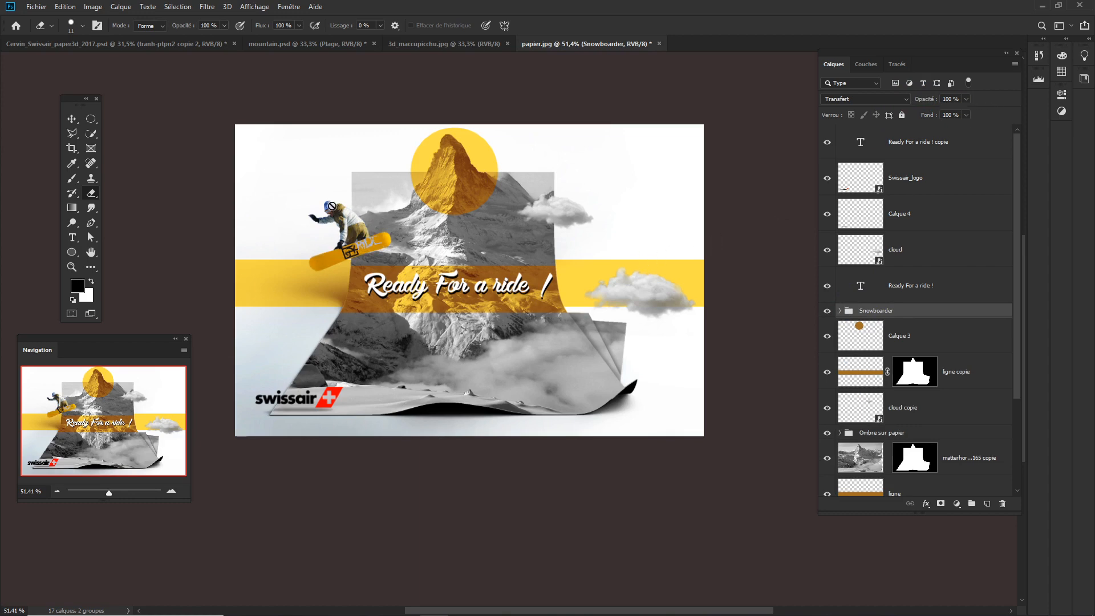
left_click(72, 119)
left_click(477, 272)
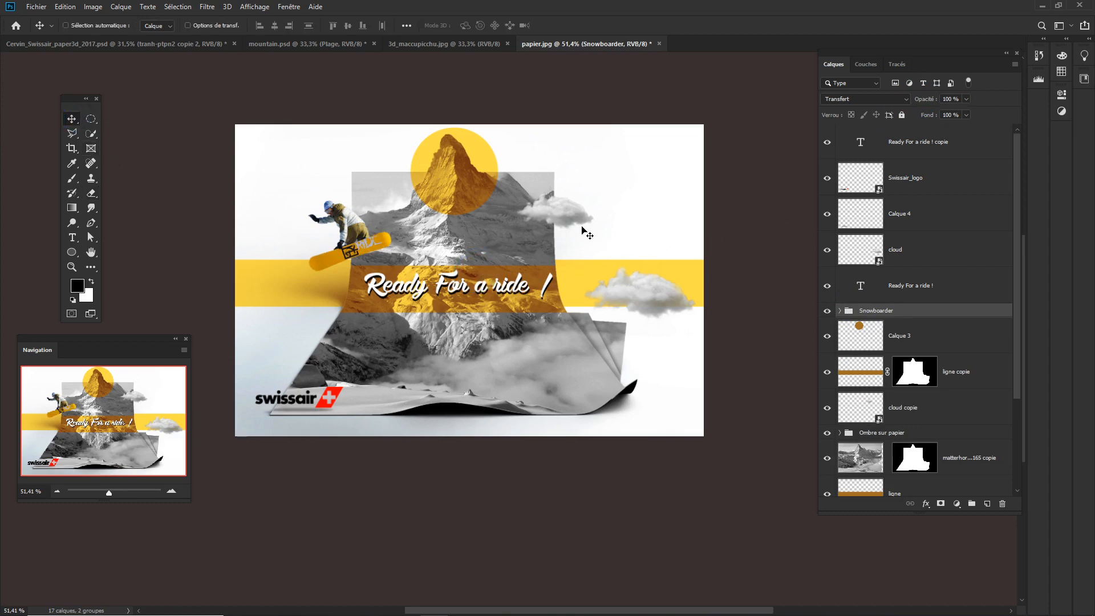
Add a Teinte/Saturation adjustment layer above the Ready For a ride ! copie text layer with saturation +17.
left_click(951, 150)
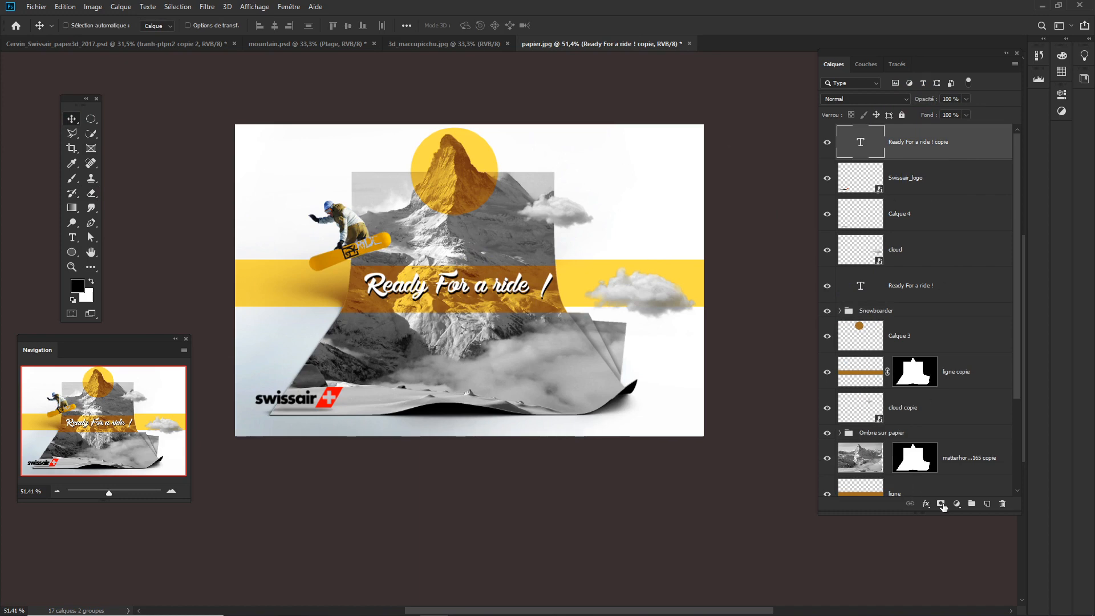
left_click(957, 505)
left_click(980, 391)
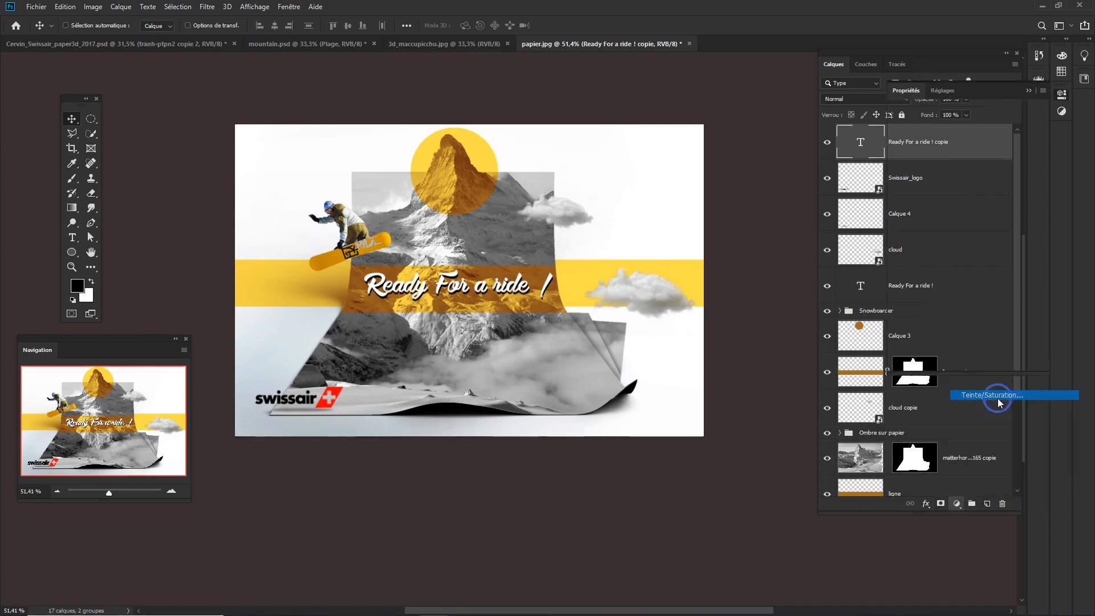
left_click_drag(965, 193, 971, 194)
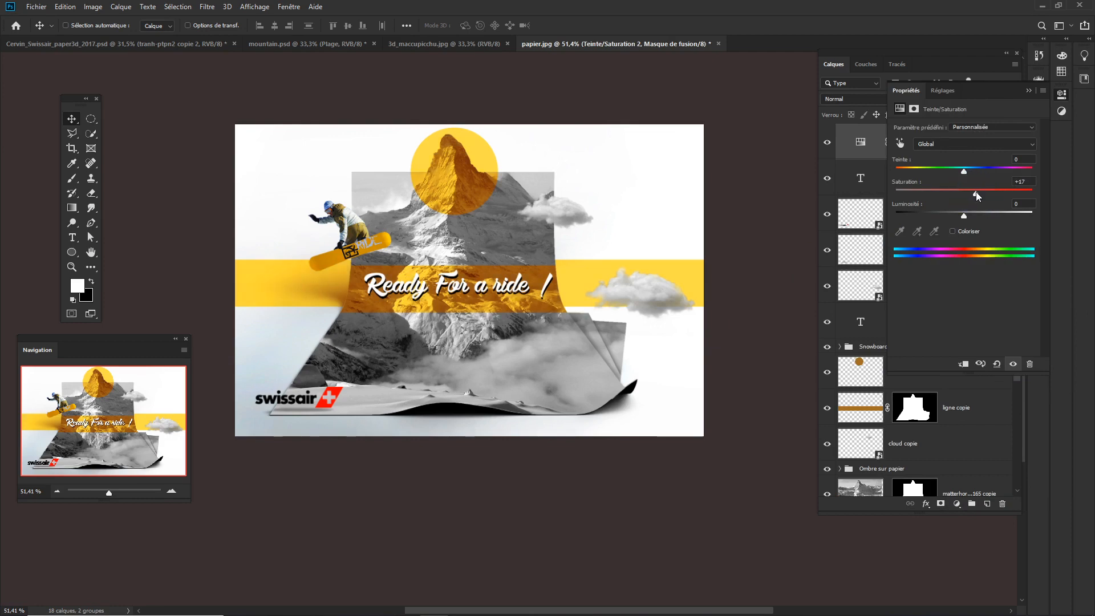
left_click(1028, 92)
Add a top Courbes adjustment layer with a contrast-boosting S-curve, its shadow point at input 69, output 58, and set its opacity to 36%.
left_click(957, 503)
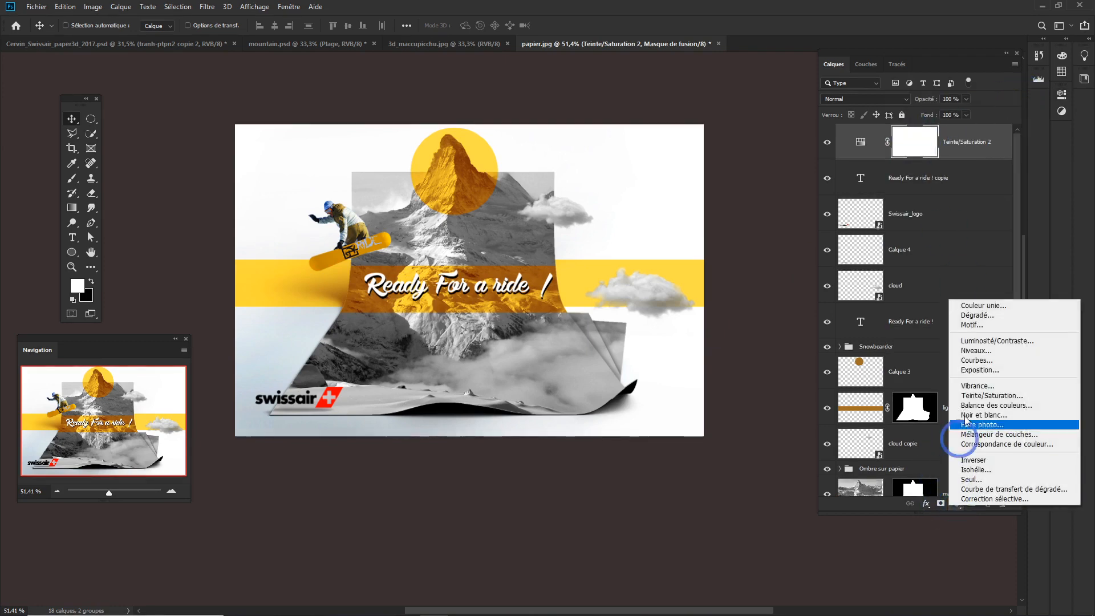
left_click(977, 360)
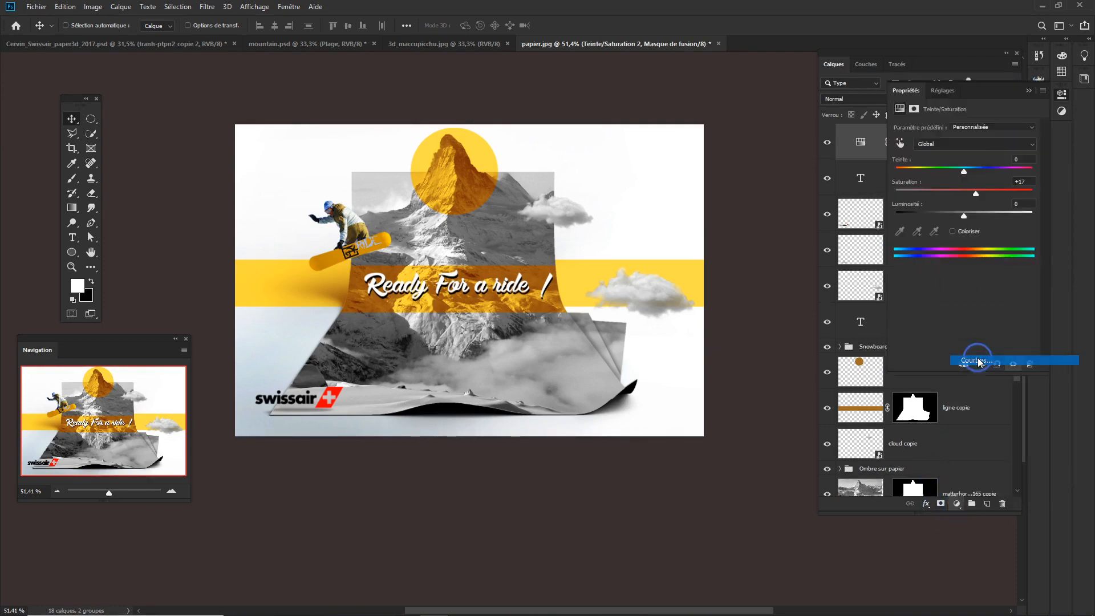
mouse_move(976, 205)
left_mouse_down()
mouse_move(971, 192)
mouse_move(987, 189)
left_mouse_up()
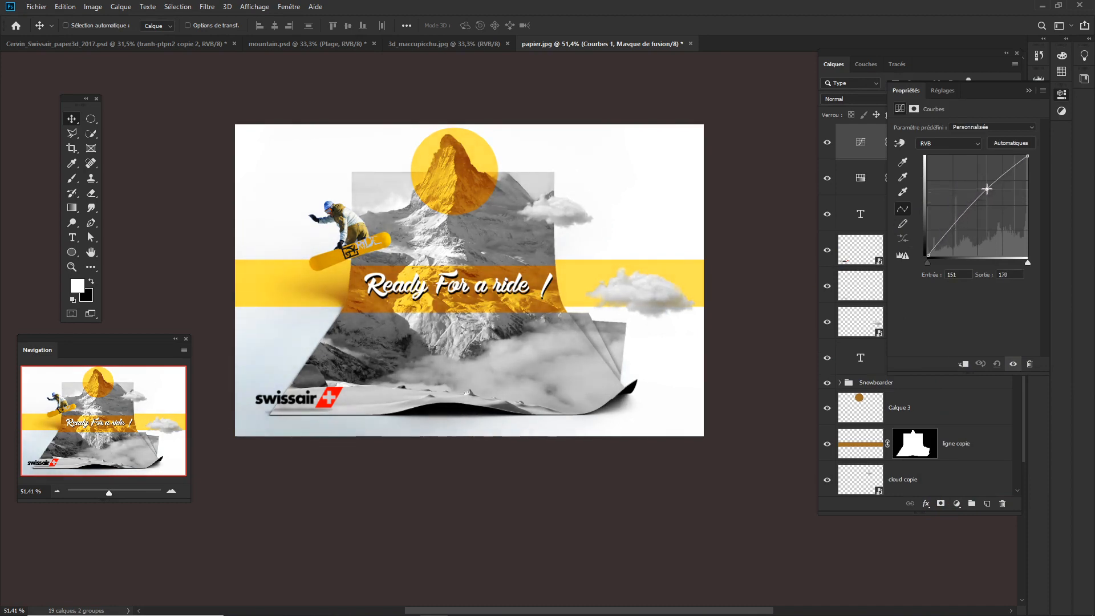
left_click_drag(951, 228, 955, 232)
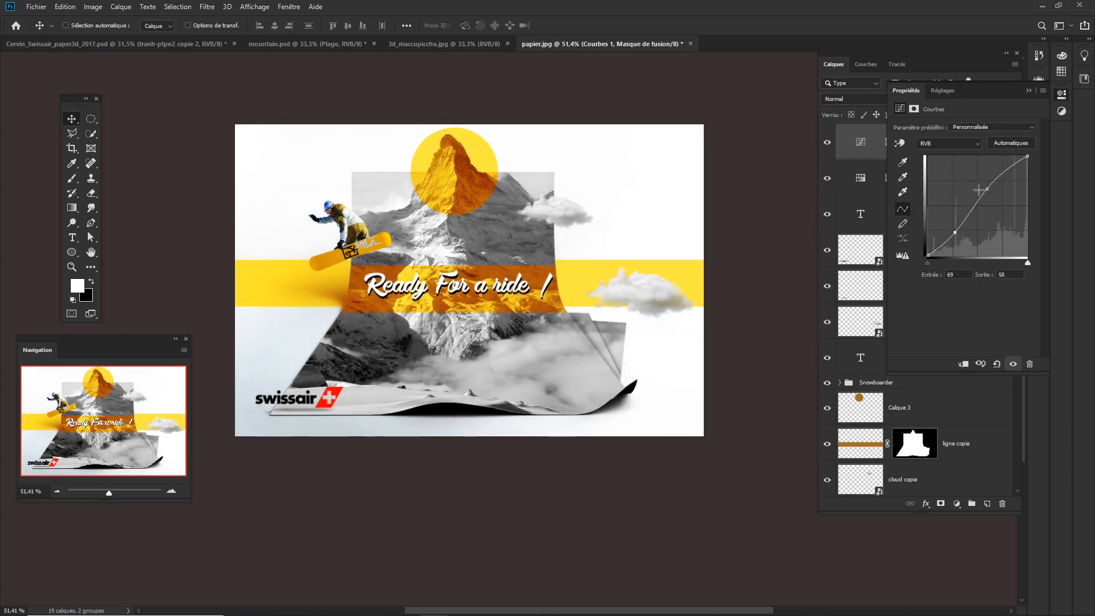
left_click_drag(986, 189, 993, 188)
left_click(1029, 92)
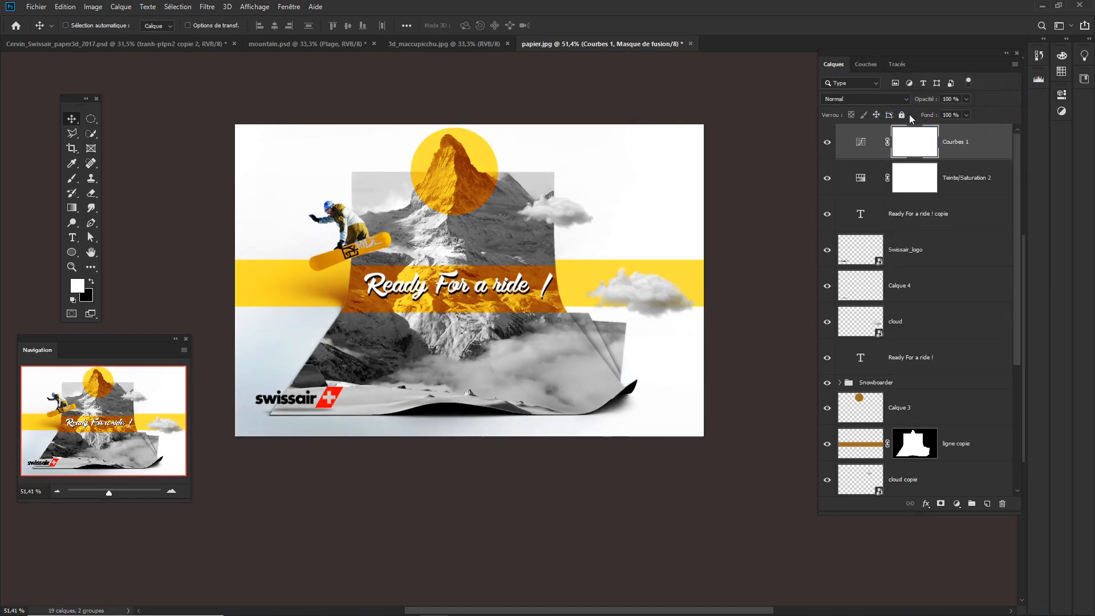
left_click_drag(928, 103, 911, 101)
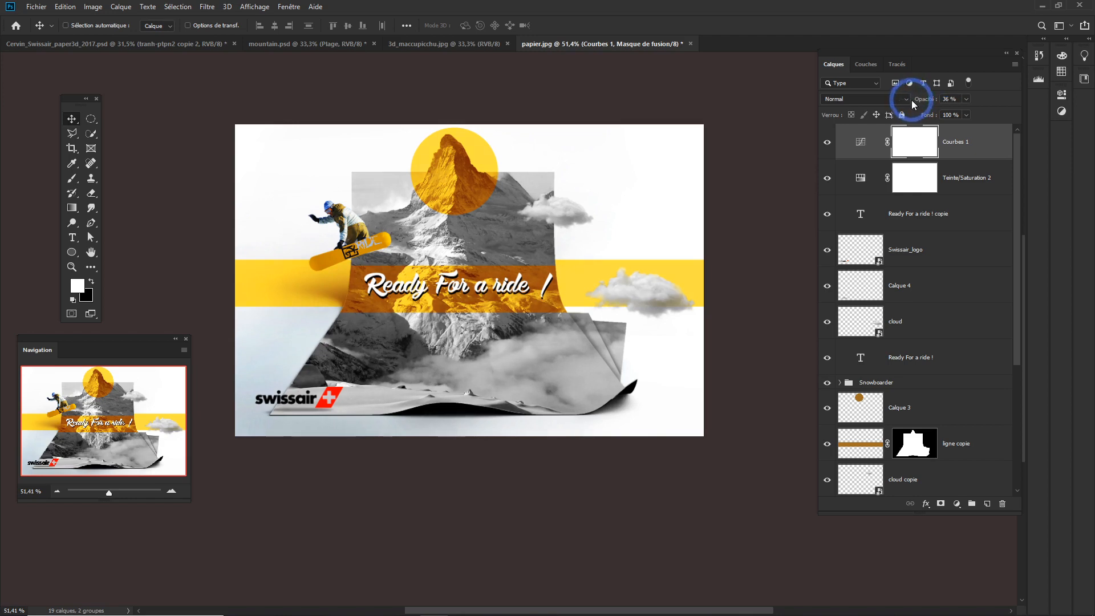